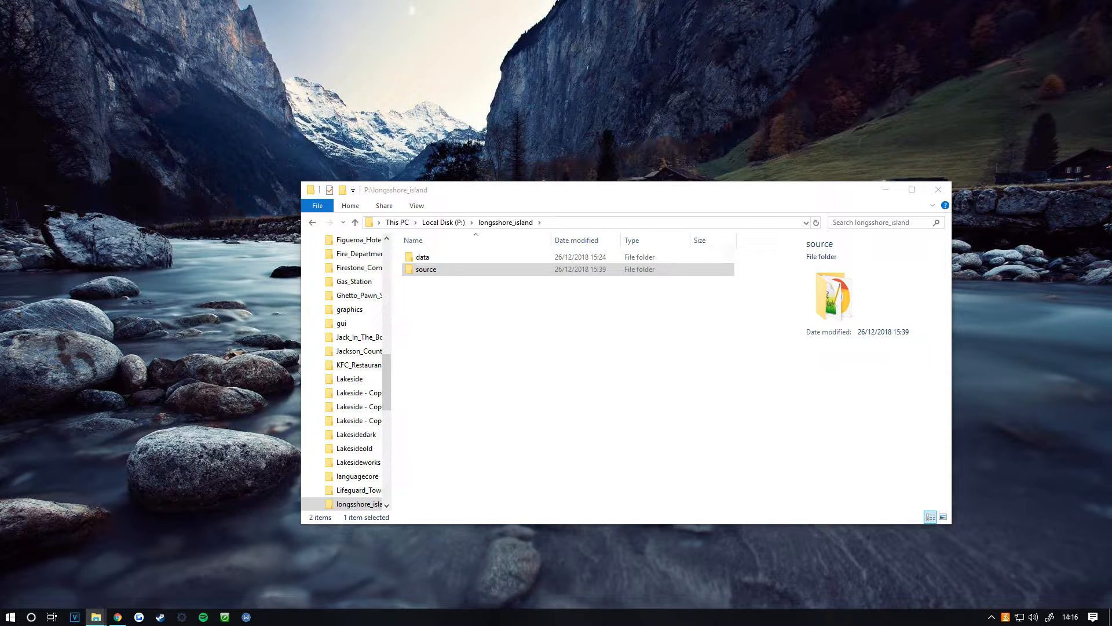
Paste the copied config.cpp file into the longsshore_island folder and open it for editing
left_click(637, 372)
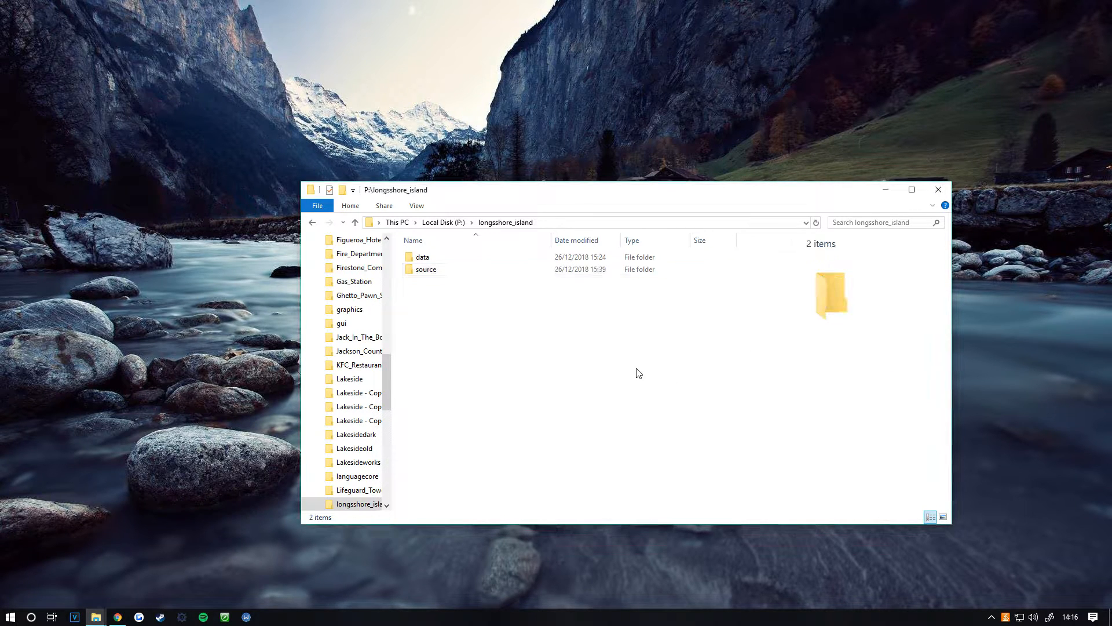
key("ctrl+v")
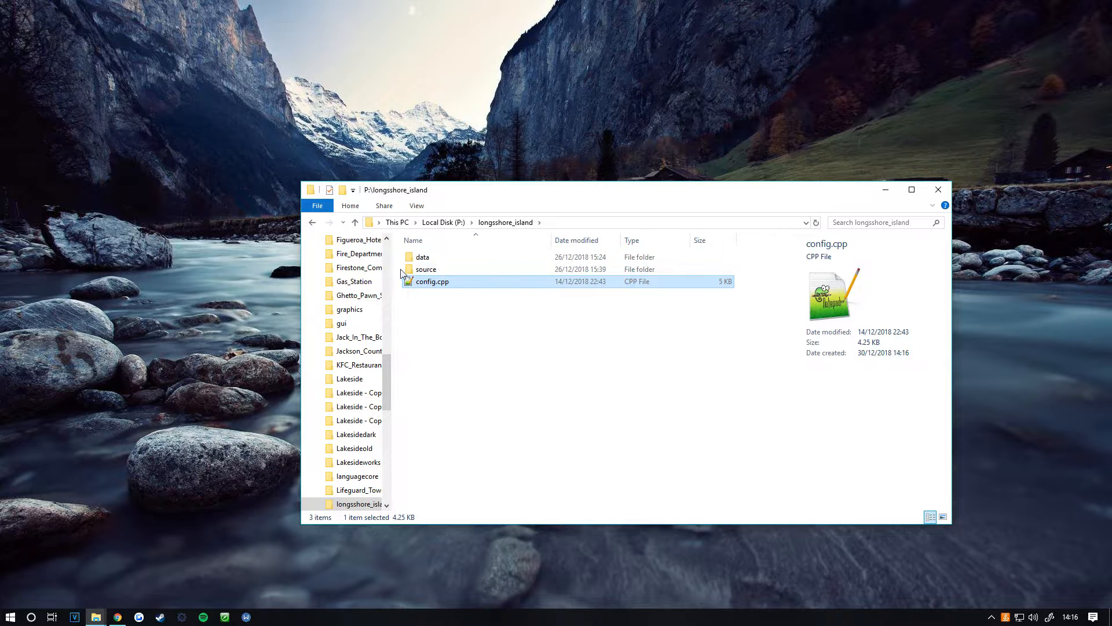
left_click_drag(503, 360, 464, 246)
left_click(476, 320)
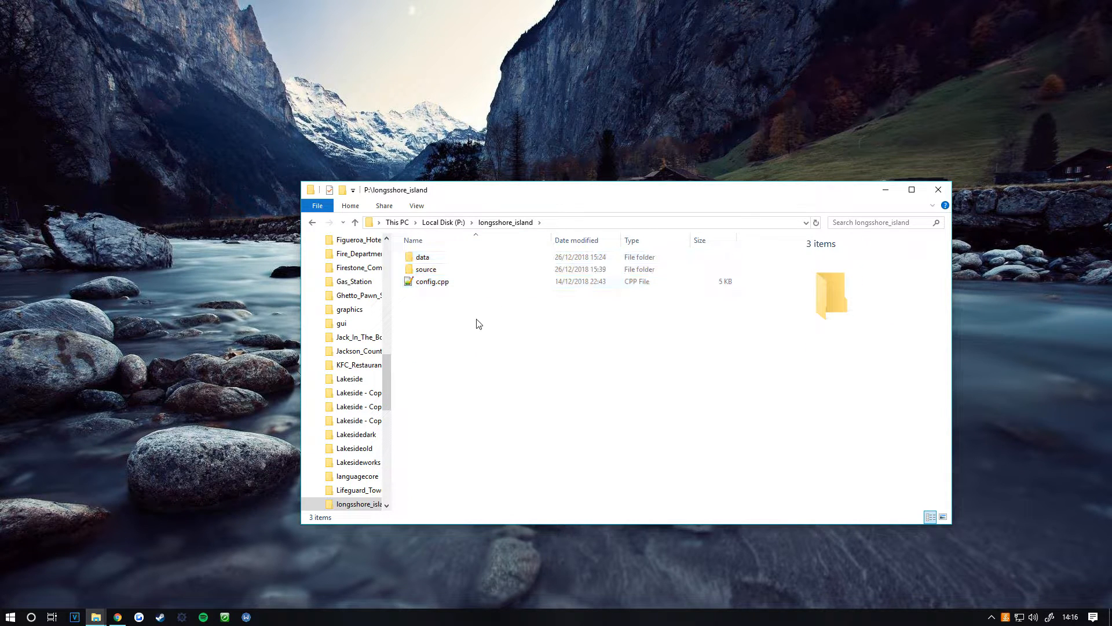
double_click(435, 283)
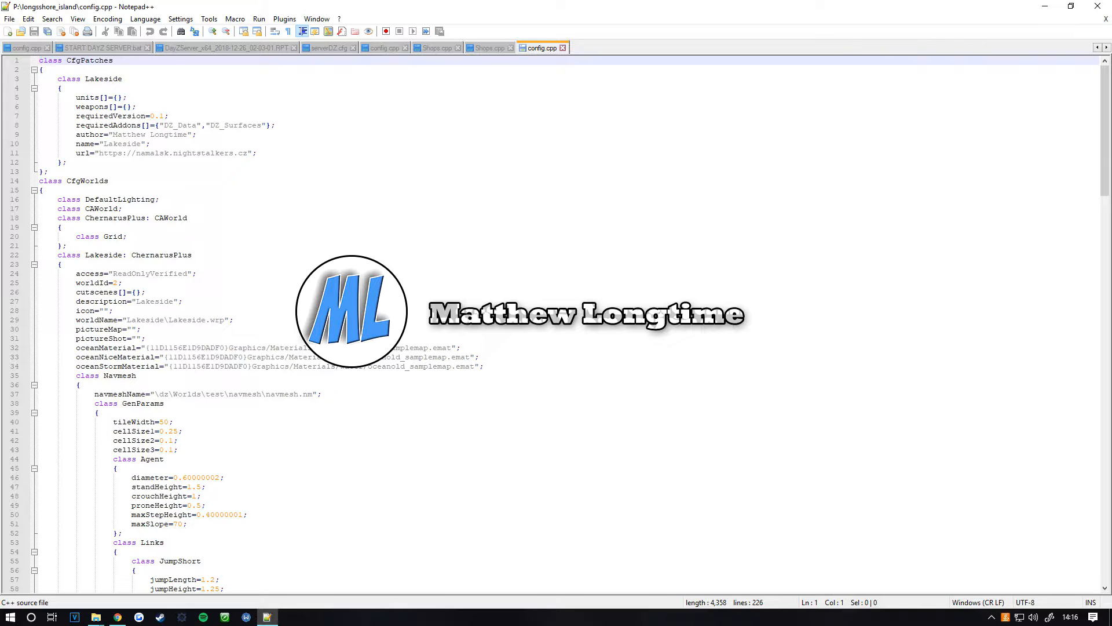
Rename the Lakeside class under CfgPatches to Longshore_island
double_click(125, 78)
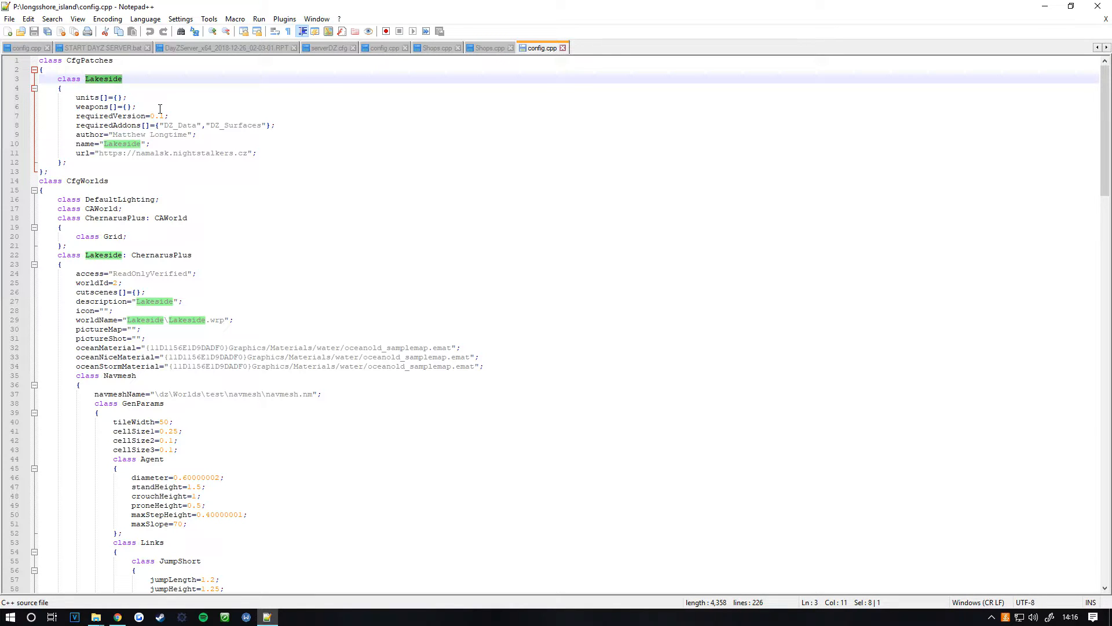
type("Lon")
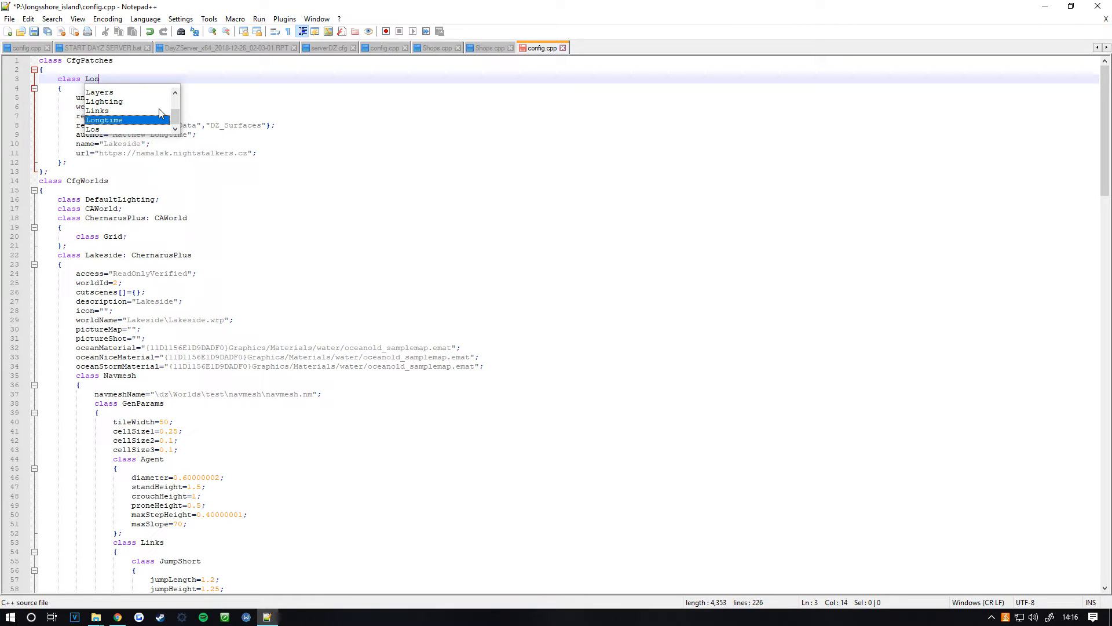
type("gshore")
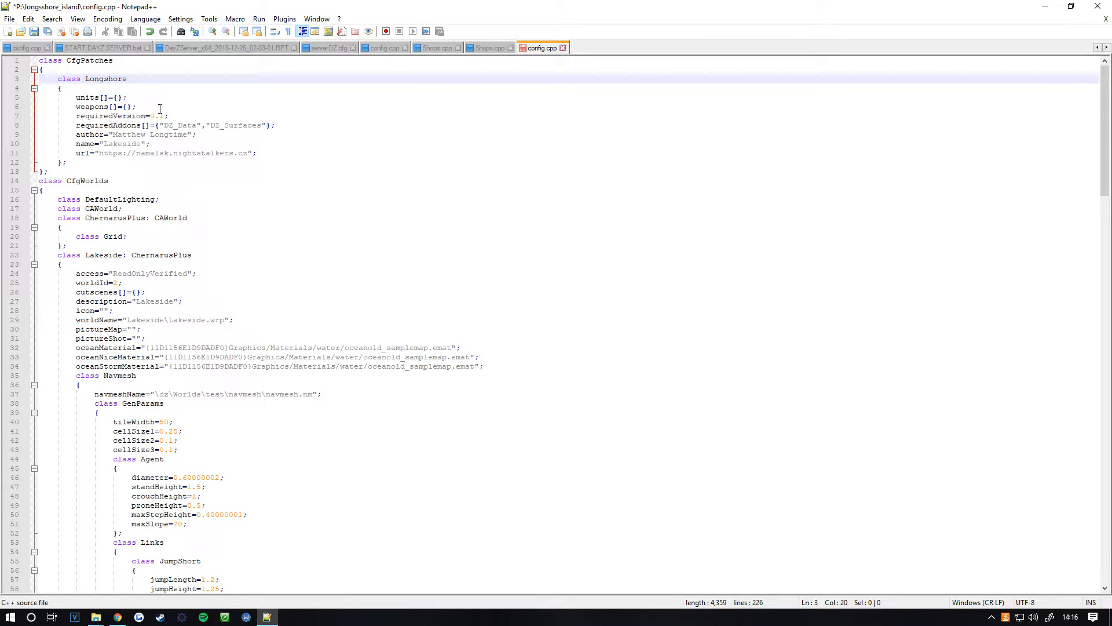
type("_island")
Set the name value in CfgPatches to "Longshore Island", reusing the class name without its underscore, and save the file
left_click_drag(113, 135, 189, 135)
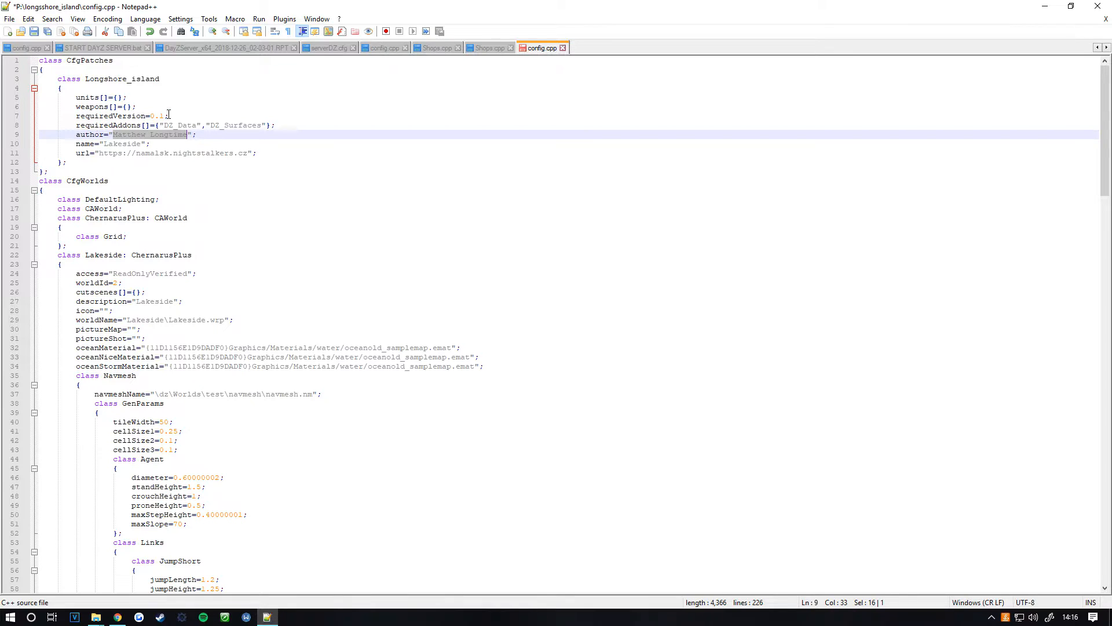
left_click(104, 143)
left_click(107, 143)
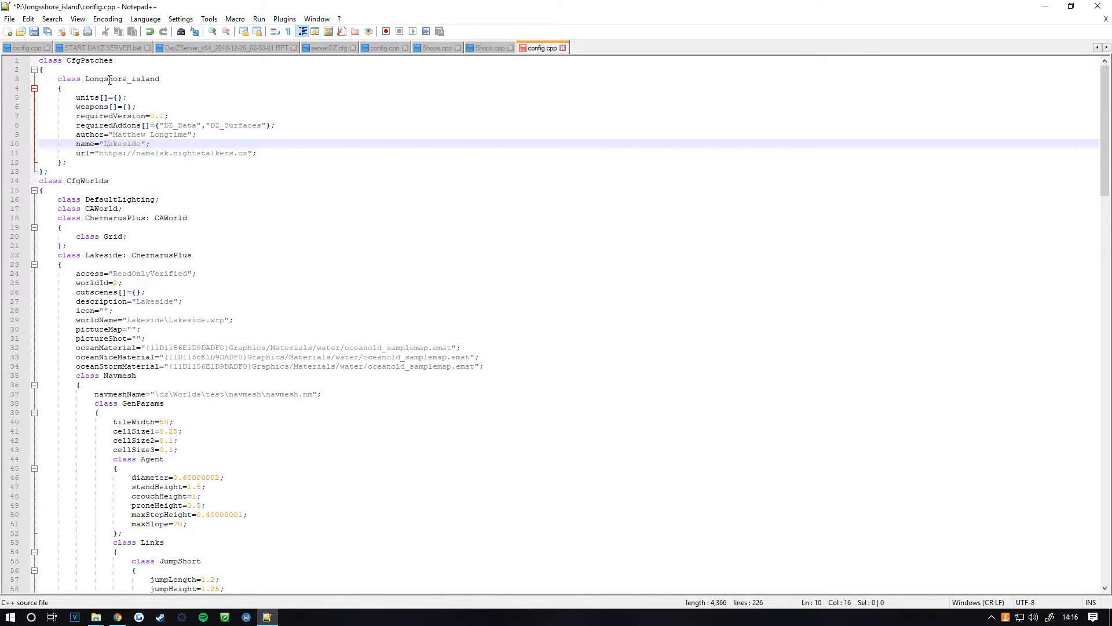
left_click_drag(86, 78, 167, 77)
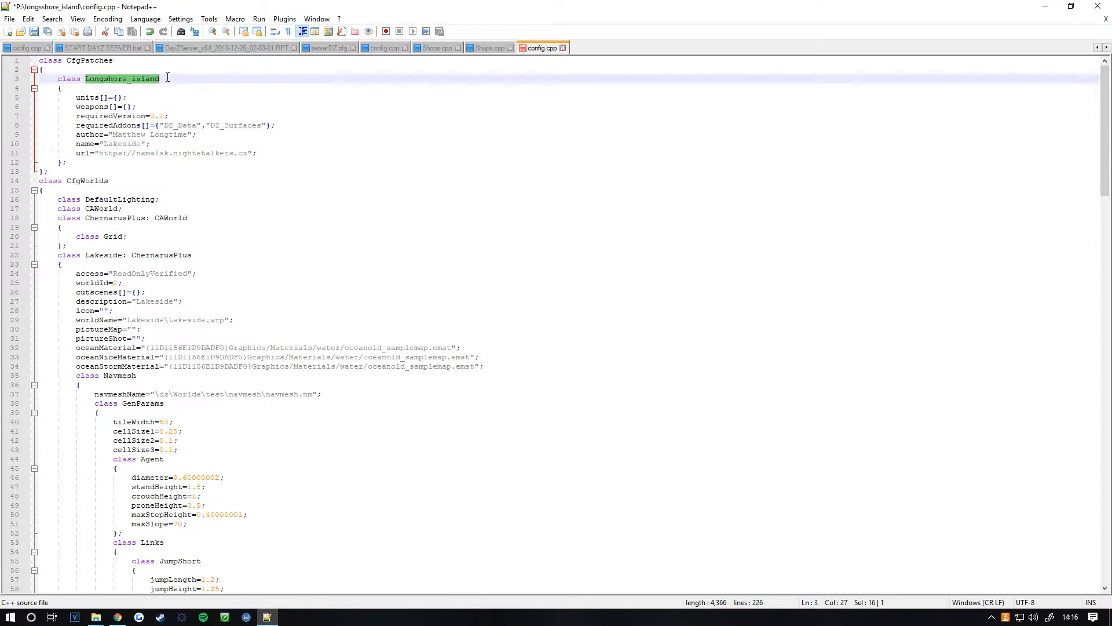
key("ctrl+c")
double_click(115, 144)
key("ctrl+v")
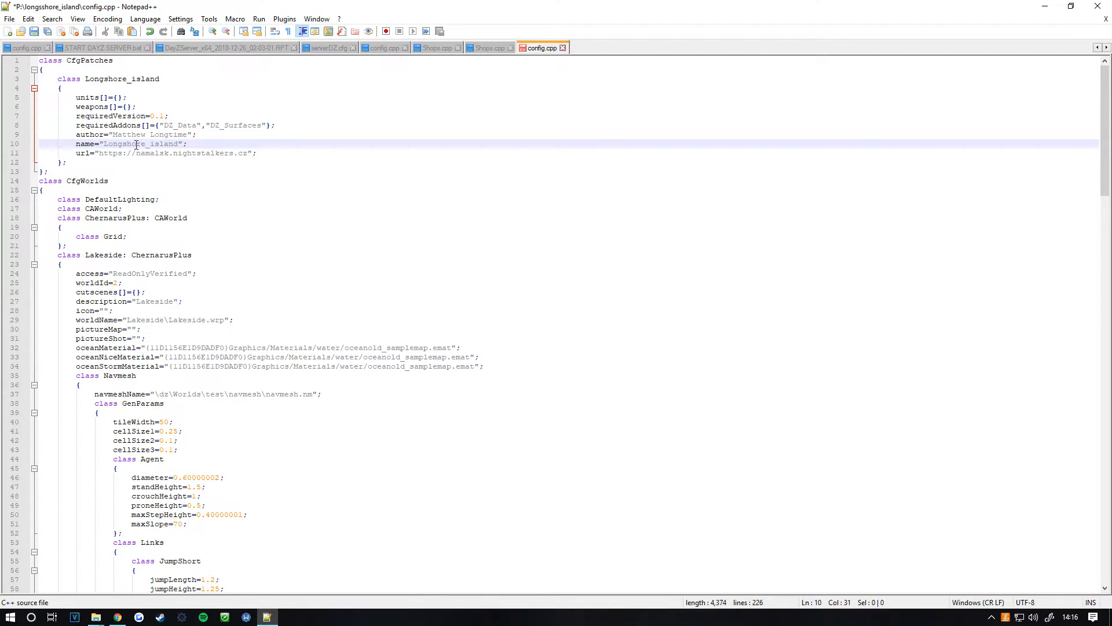
left_click(151, 144)
key("BackSpace")
key("Delete")
type("I")
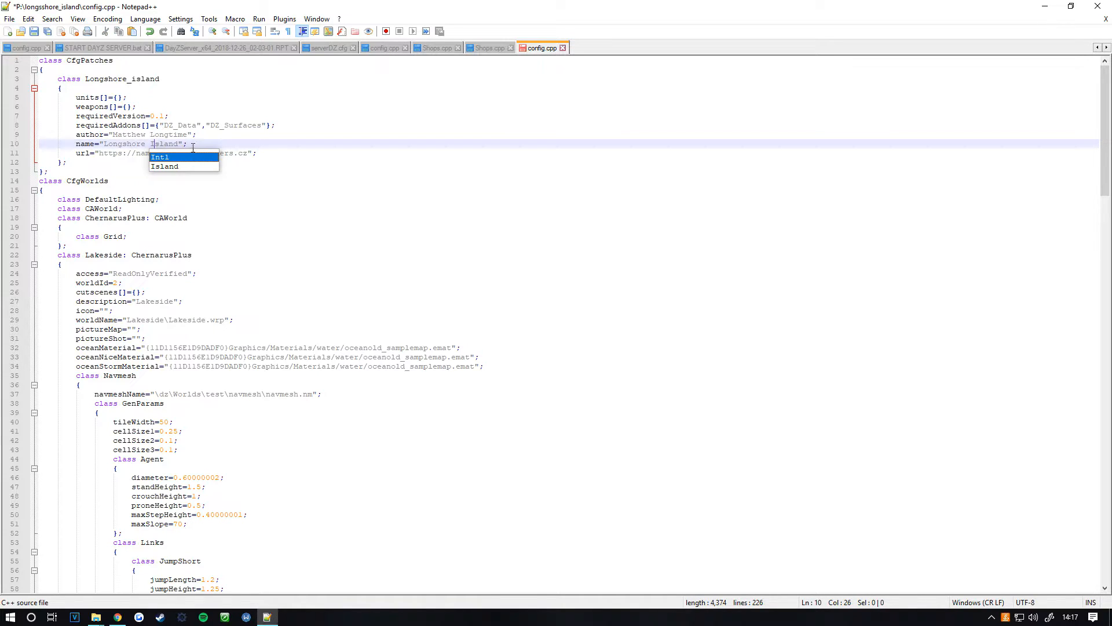
left_click(205, 117)
key("ctrl+s")
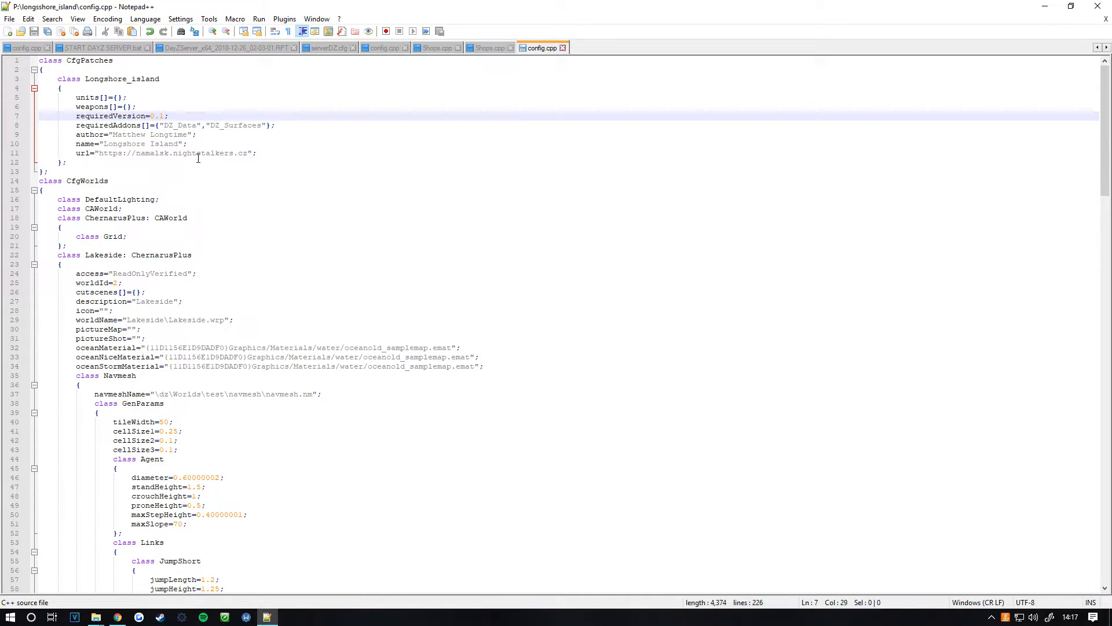
Rename the Lakeside class that inherits from ChernarusPlus under CfgWorlds to Longshore_island
double_click(125, 79)
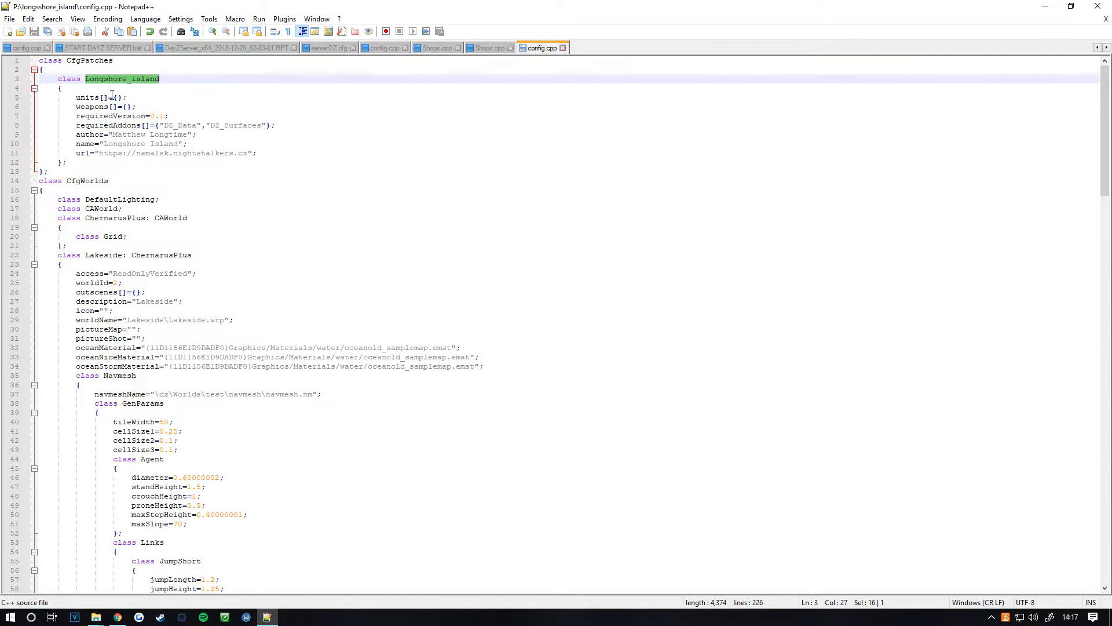
double_click(101, 255)
key("ctrl+v")
scroll(122, 285, "down", 13)
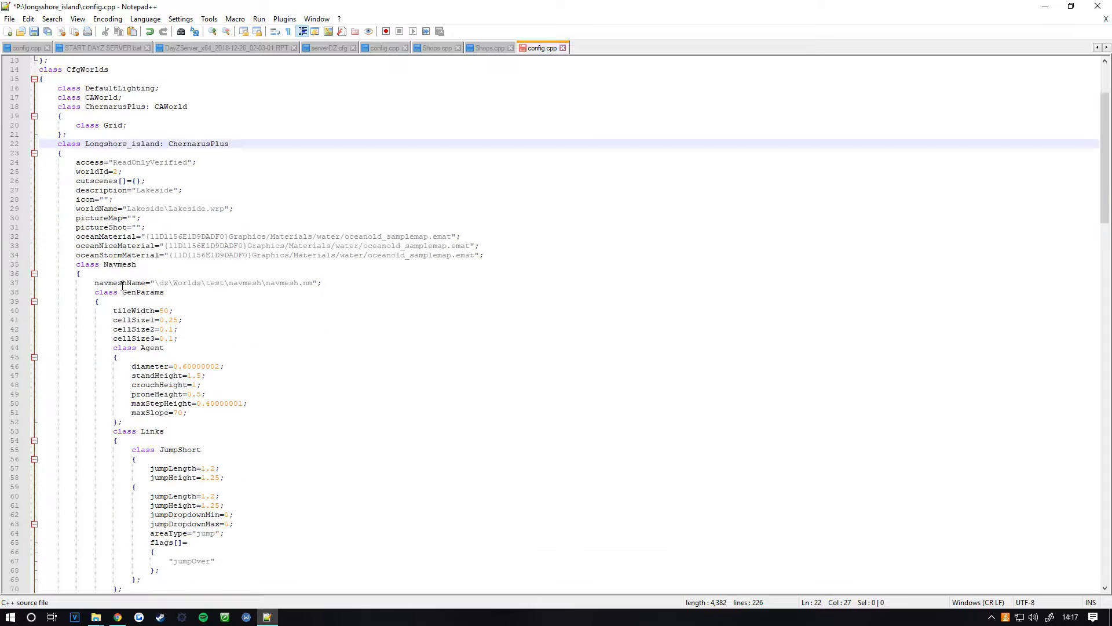
scroll(123, 285, "up", 13)
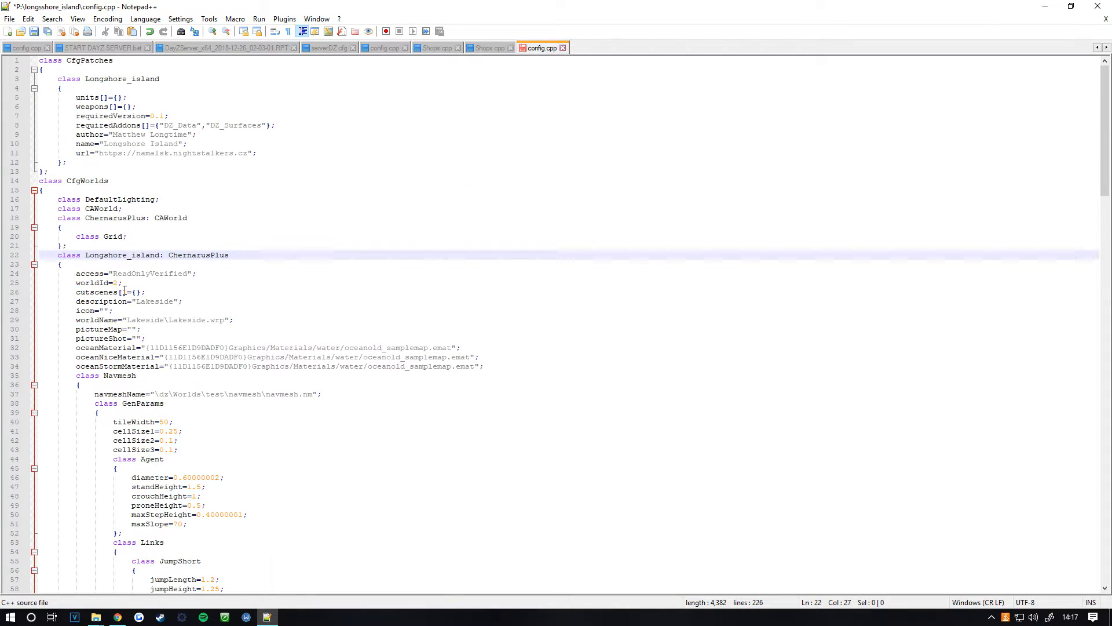
Set the description value of the world class to "Longshore Island"
left_click(160, 301)
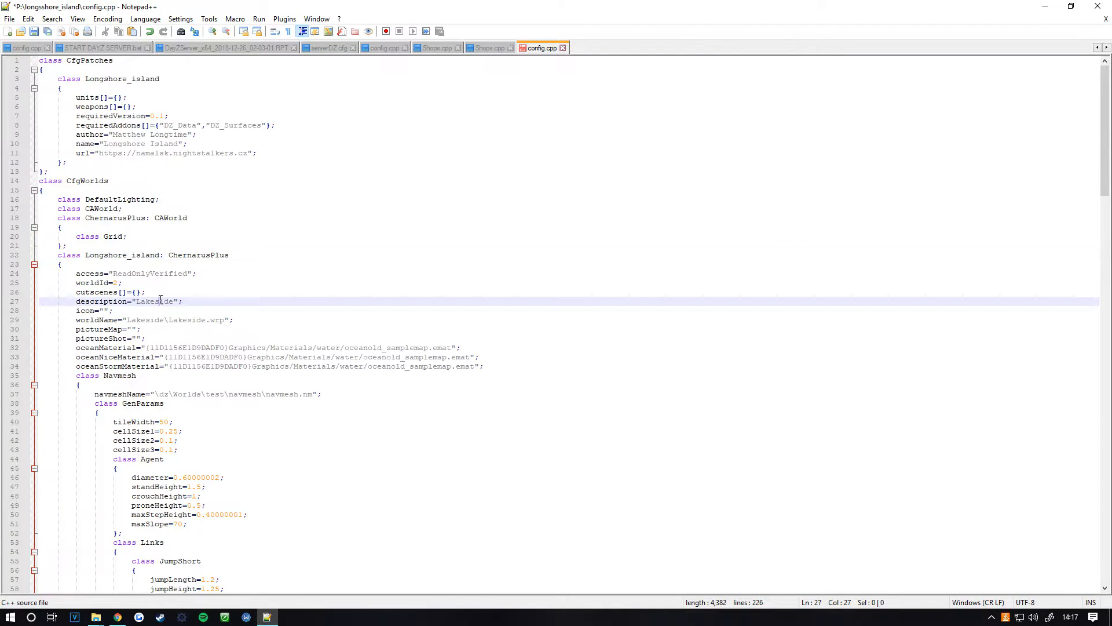
double_click(155, 301)
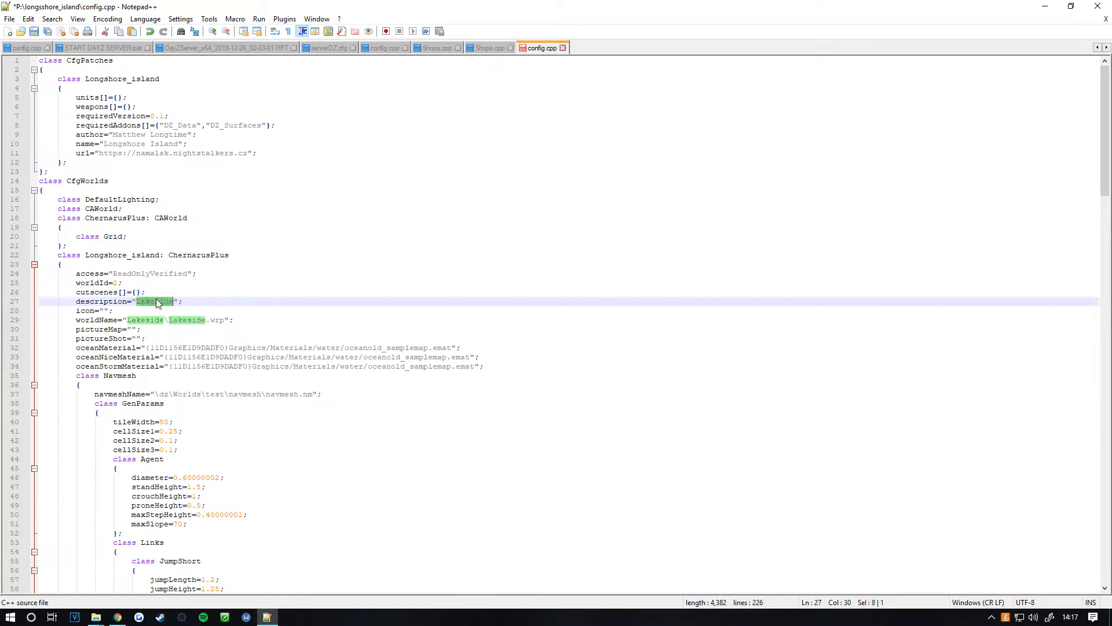
key("ctrl+v")
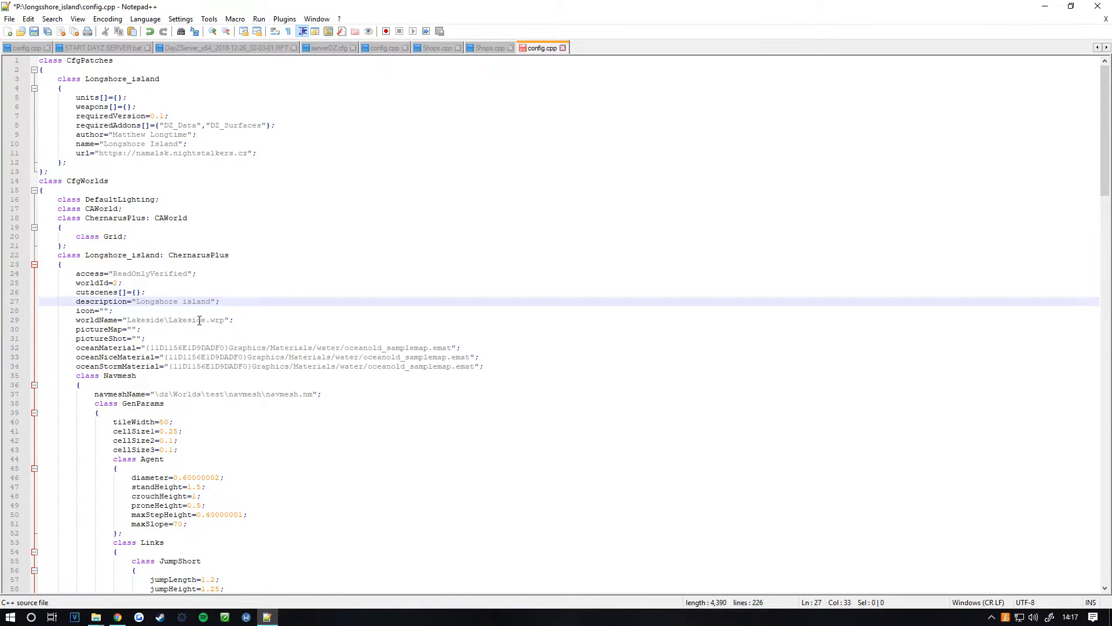
key("BackSpace")
type("I")
left_click(319, 192)
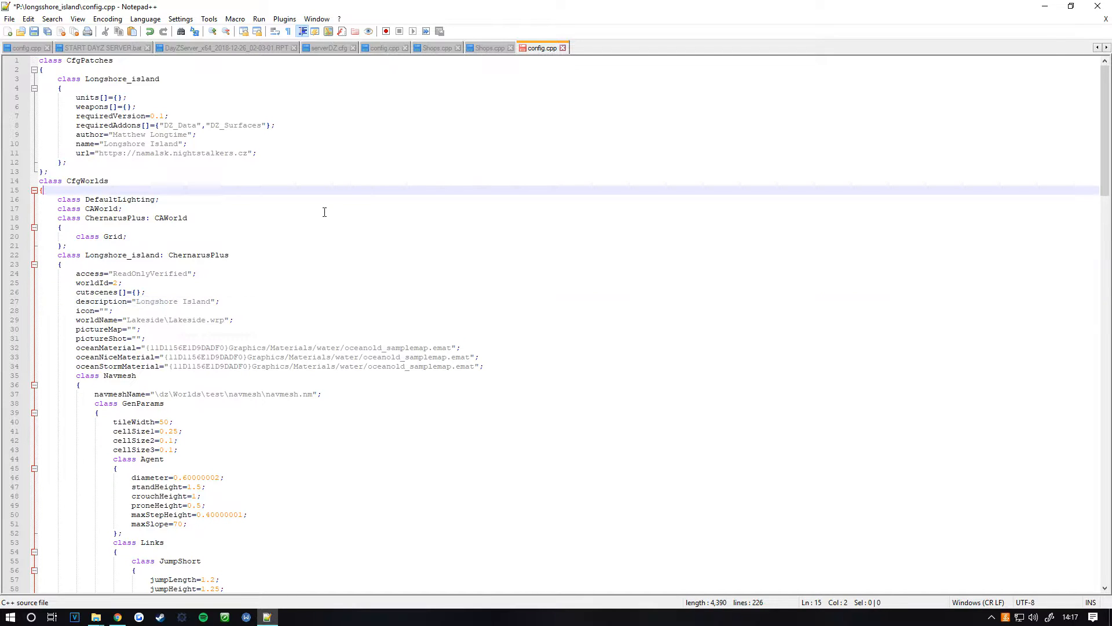
Change the .wrp file name in the worldName path to Longshore_island.wrp
double_click(153, 319)
left_click(194, 320)
double_click(194, 320)
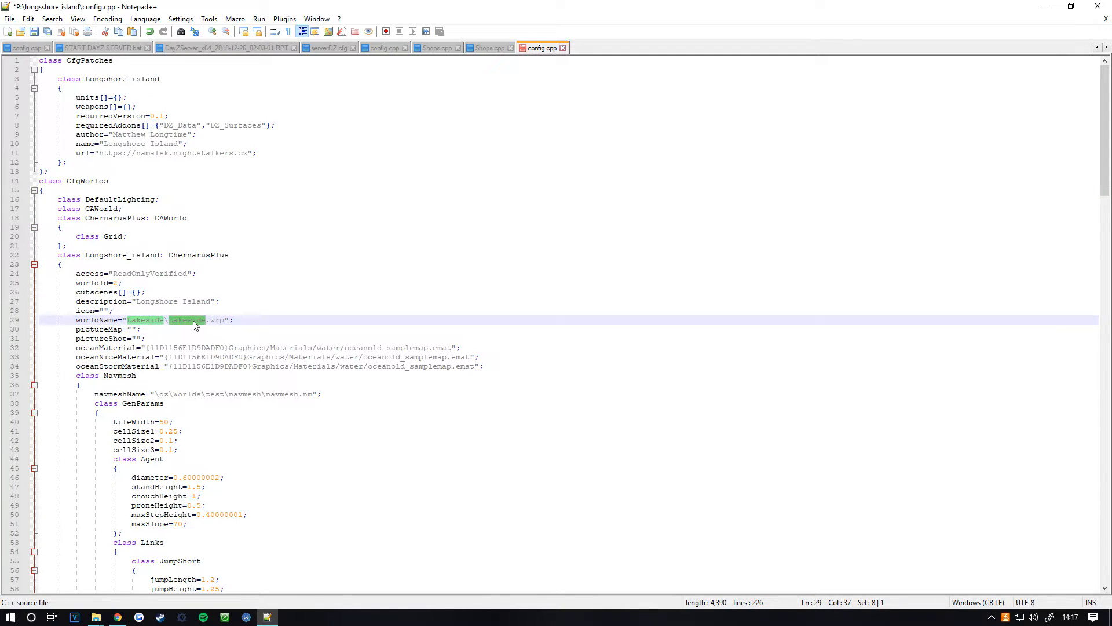
left_click(196, 320)
double_click(186, 321)
key("ctrl+v")
Copy the project folder's name from the P: drive, use longsshore_island as the folder part of the worldName path, and save
key("ctrl+a")
left_click(154, 320)
double_click(169, 6)
left_click(443, 223)
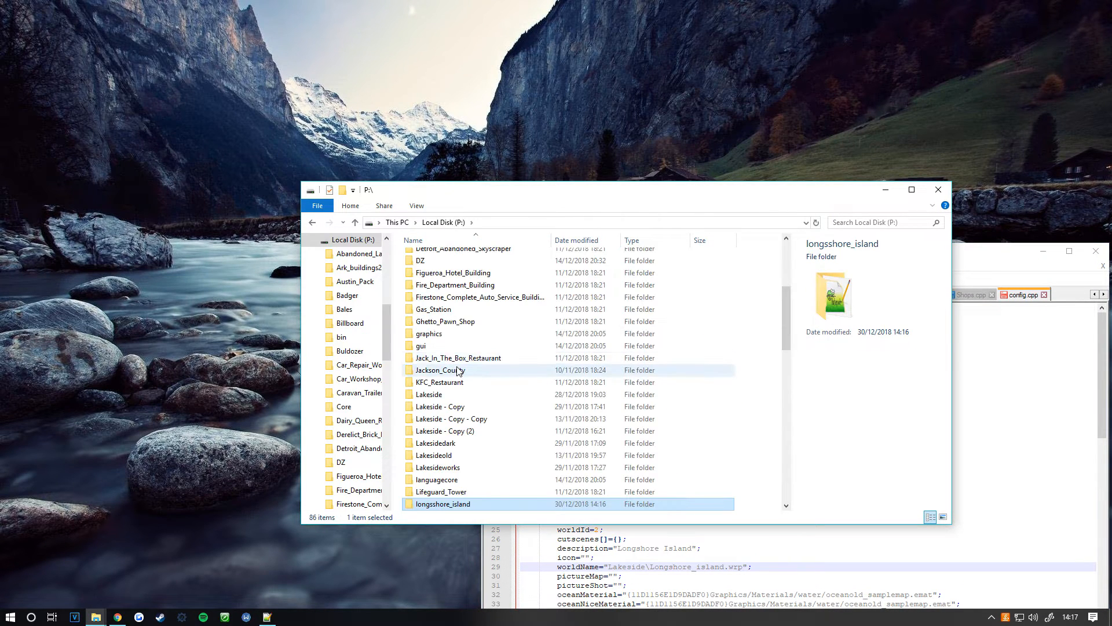
key("F2")
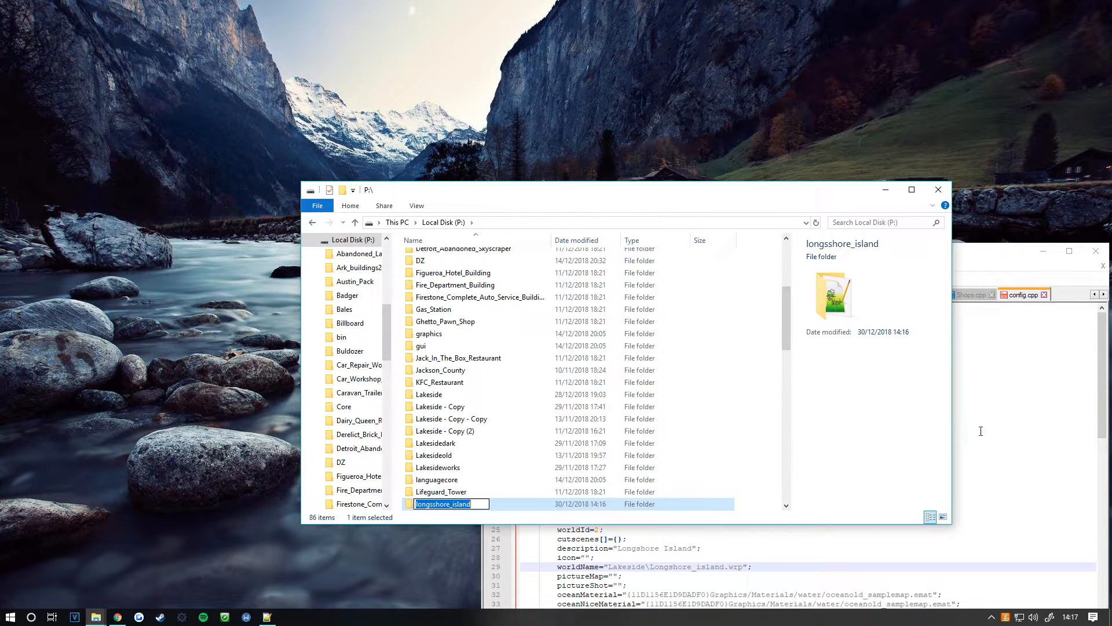
left_click(981, 430)
double_click(858, 256)
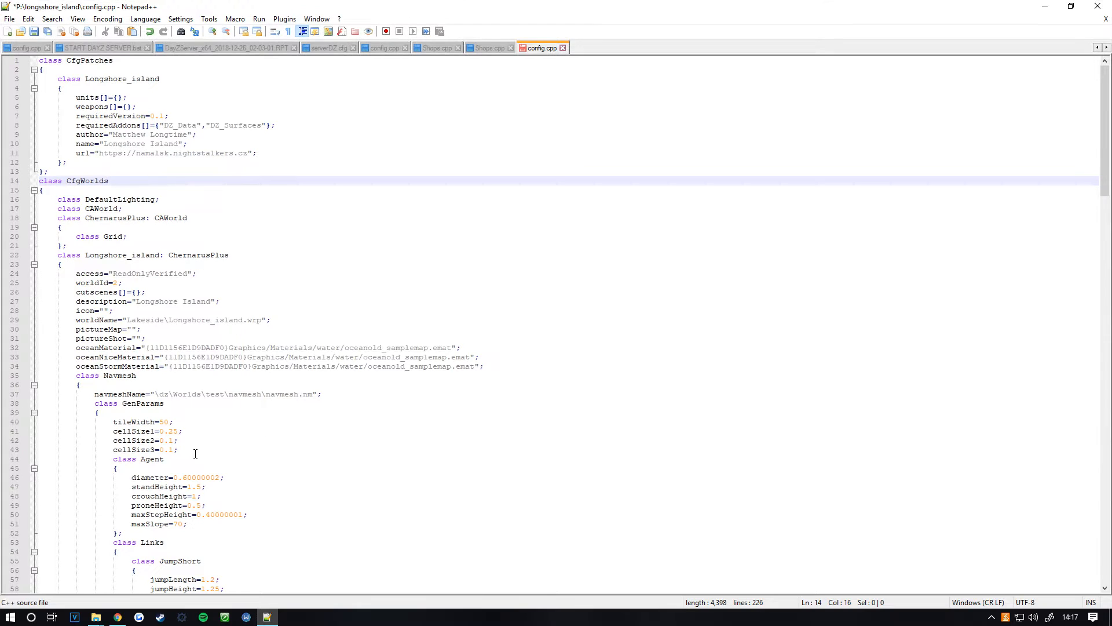
double_click(159, 319)
key("ctrl+v")
key("ctrl+s")
Copy the world class name, replace Lakeside under CfgWorldList at the file's end with Longshore_island, and save
scroll(168, 313, "down", 20)
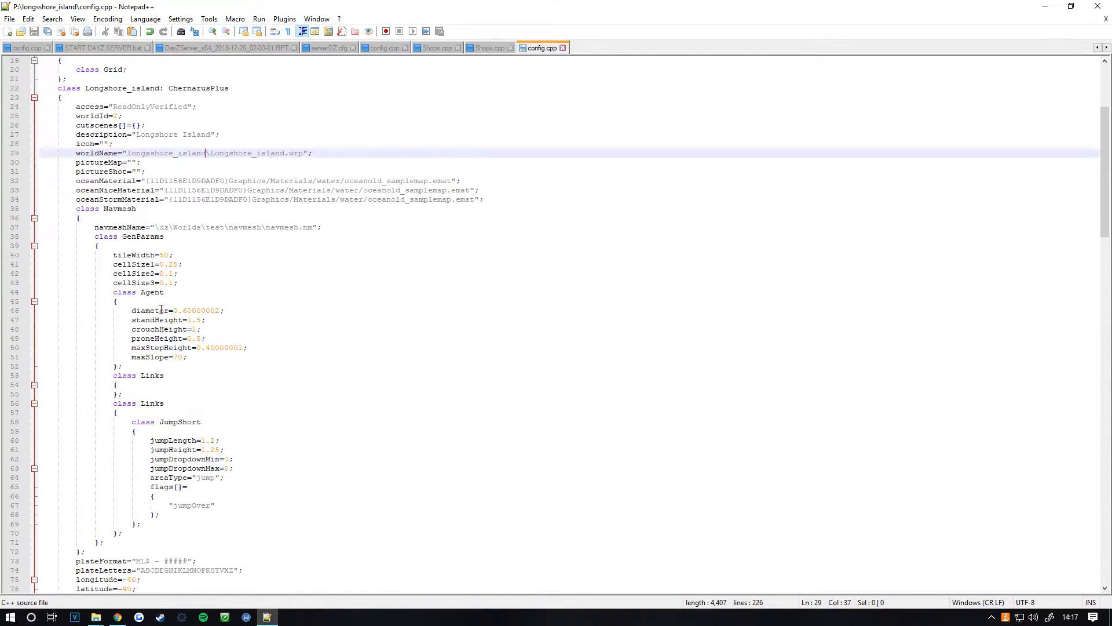
scroll(179, 317, "down", 7)
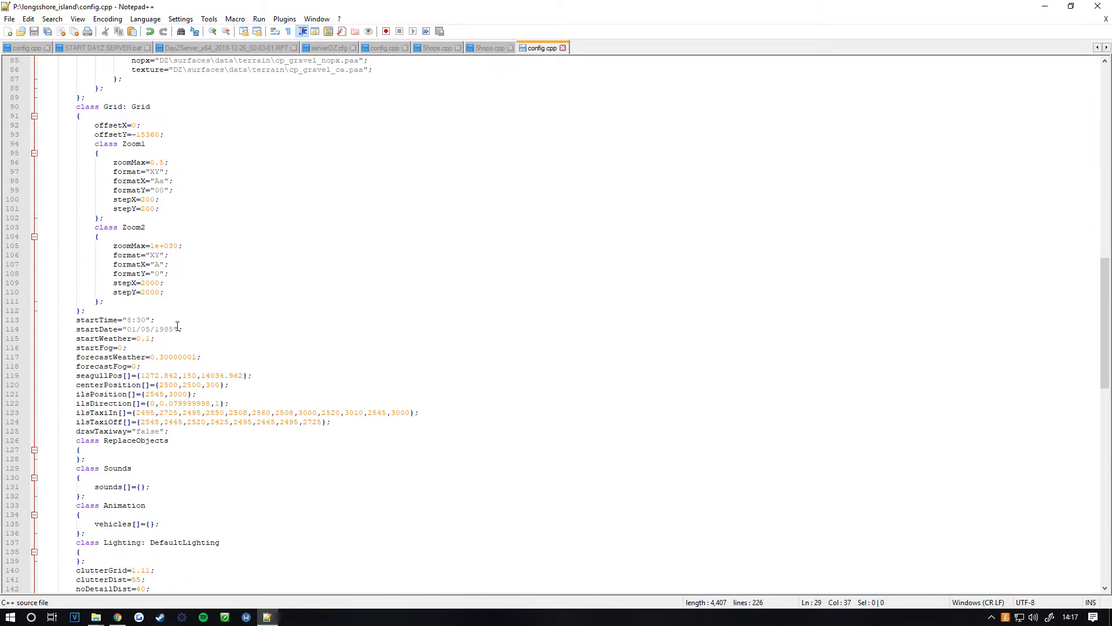
scroll(178, 330, "down", 20)
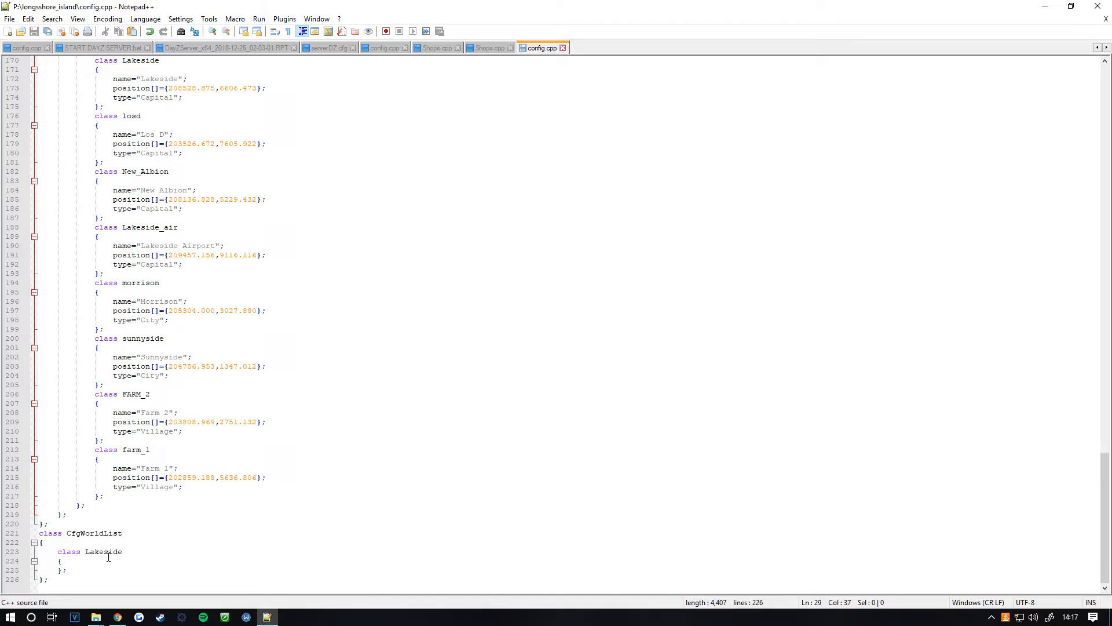
scroll(110, 554, "up", 20)
scroll(204, 413, "up", 15)
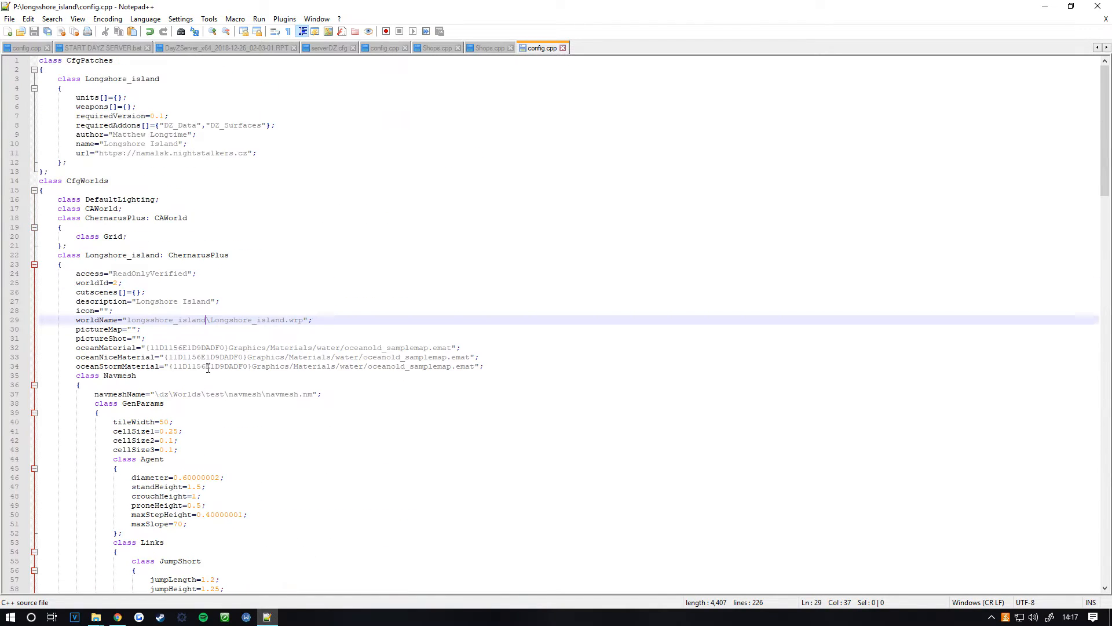
double_click(118, 255)
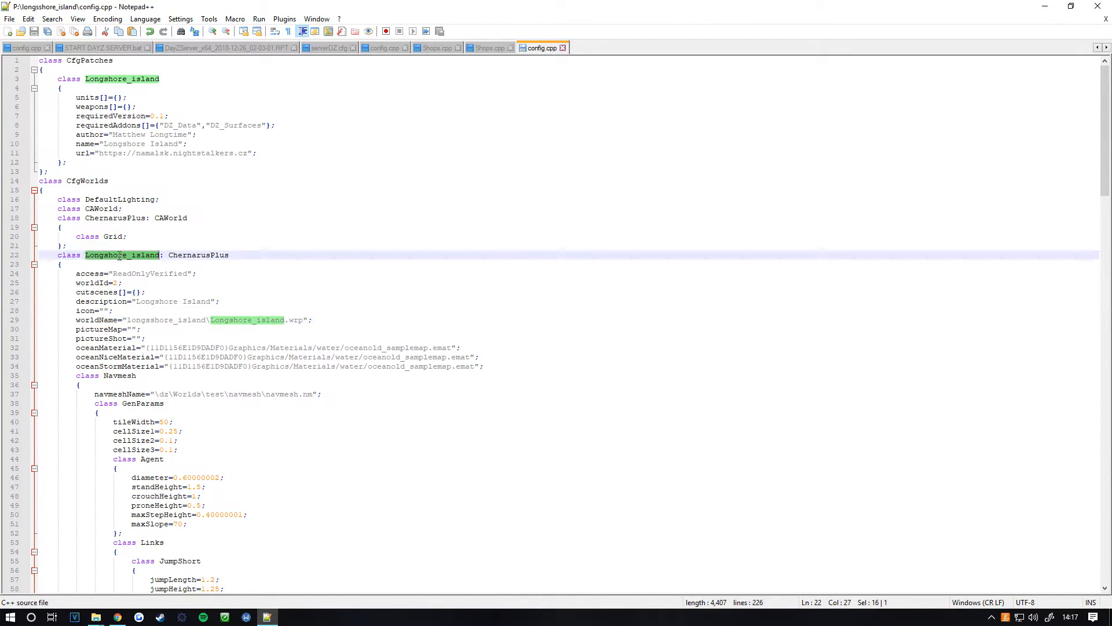
scroll(195, 460, "down", 20)
scroll(195, 459, "down", 10)
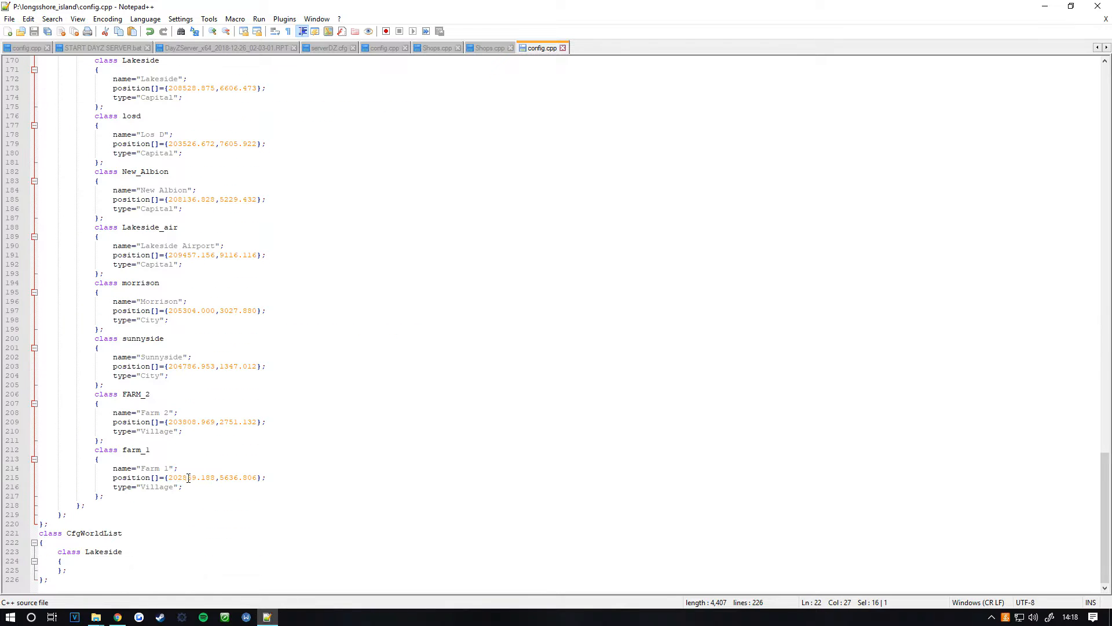
double_click(105, 554)
key("ctrl+v")
scroll(116, 539, "up", 7)
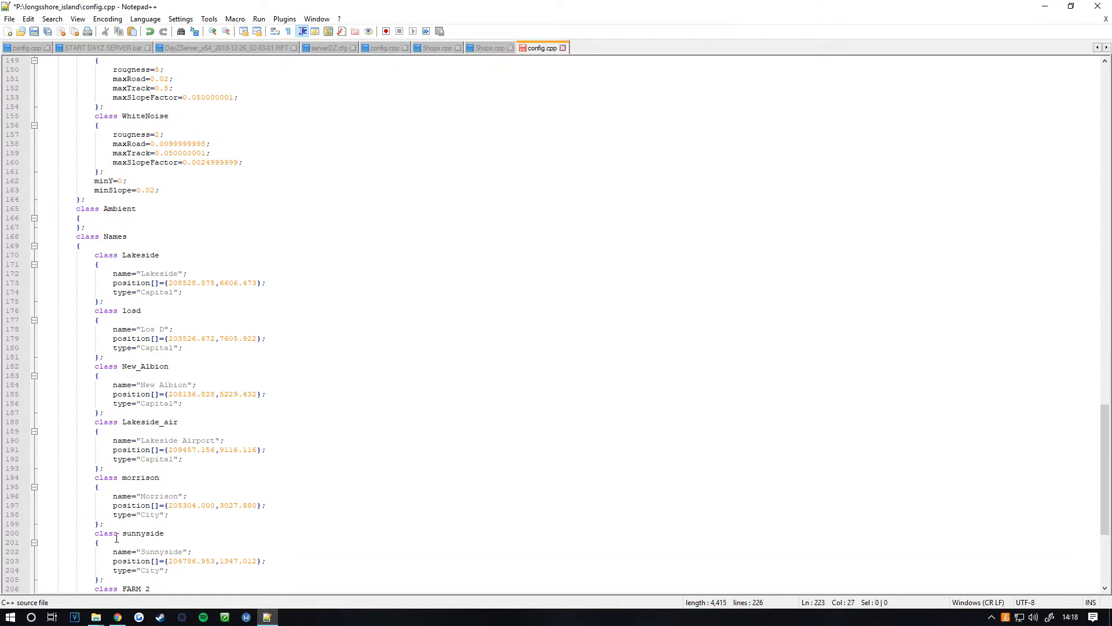
key("ctrl+s")
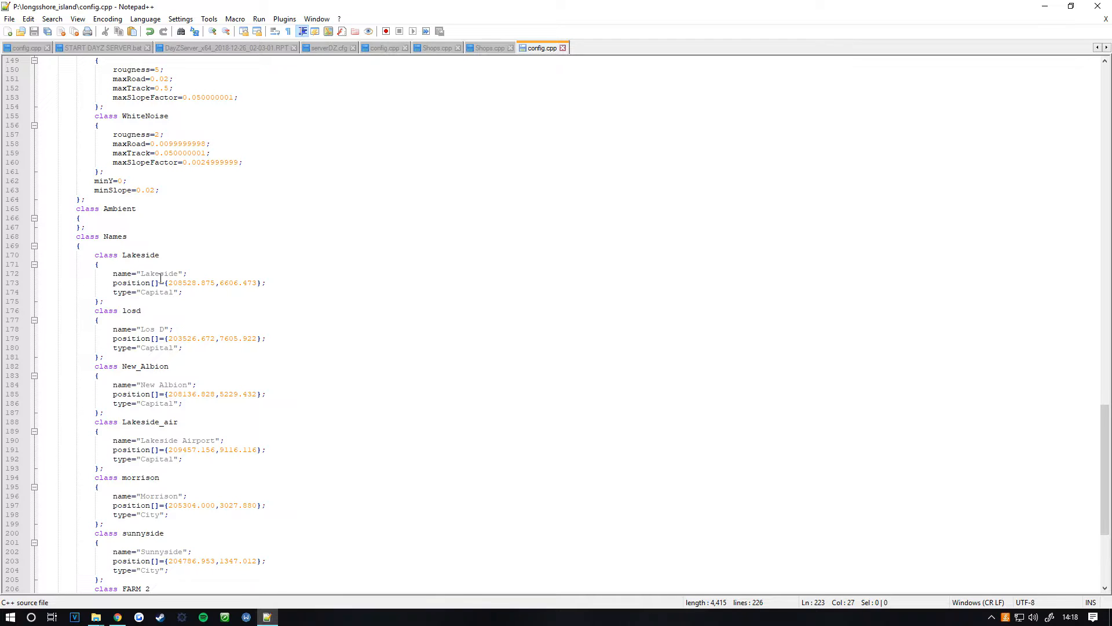
scroll(268, 320, "down", 8)
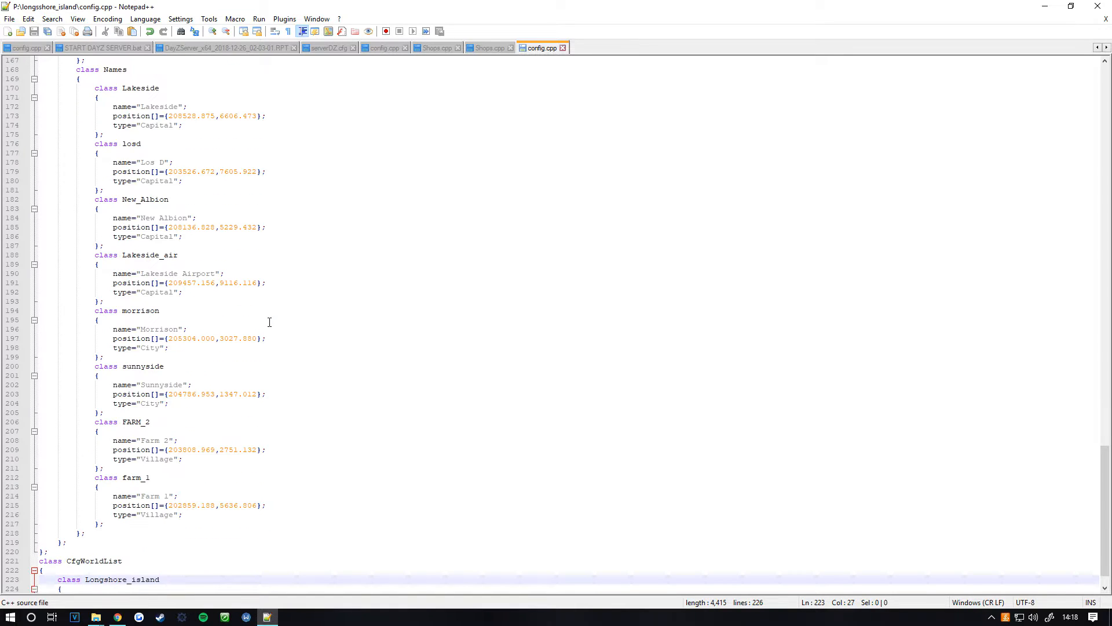
scroll(268, 361, "up", 5)
scroll(268, 362, "up", 7)
scroll(248, 378, "down", 11)
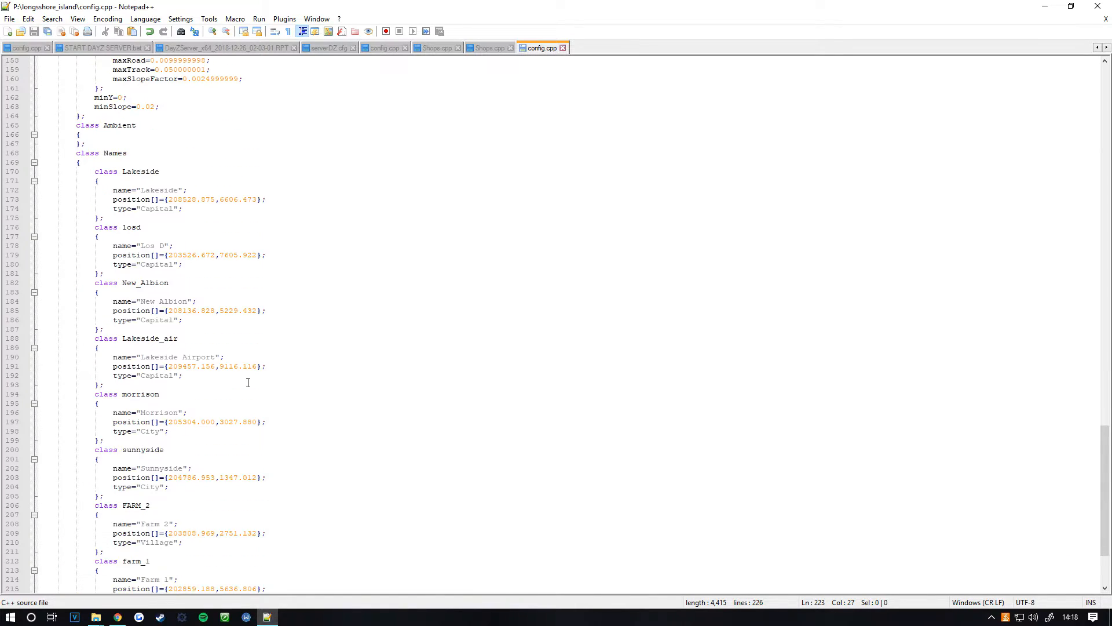
scroll(244, 393, "up", 20)
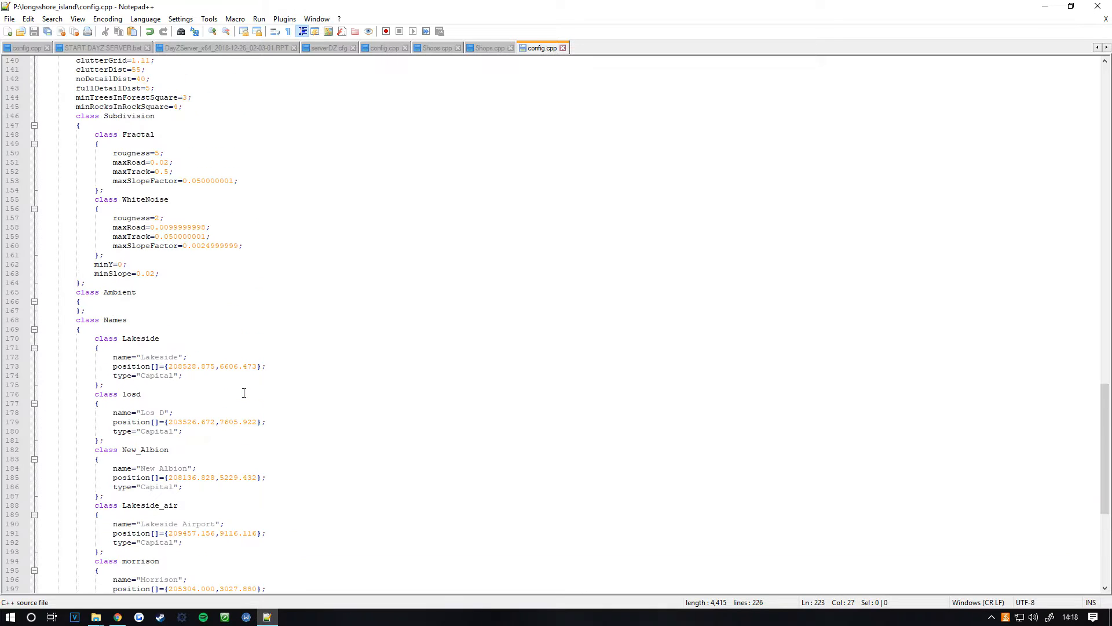
Review the OutsideTerrain texture paths, the world class and the requiredAddons entry in config.cpp, and close the editor
scroll(255, 404, "up", 14)
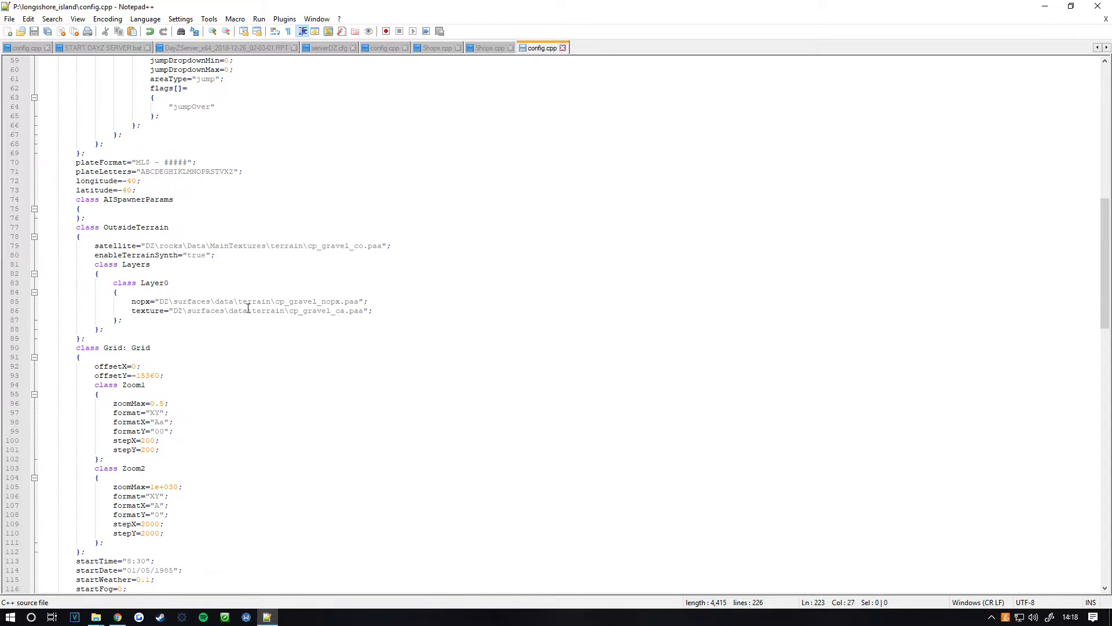
left_click_drag(278, 311, 354, 311)
triple_click(313, 312)
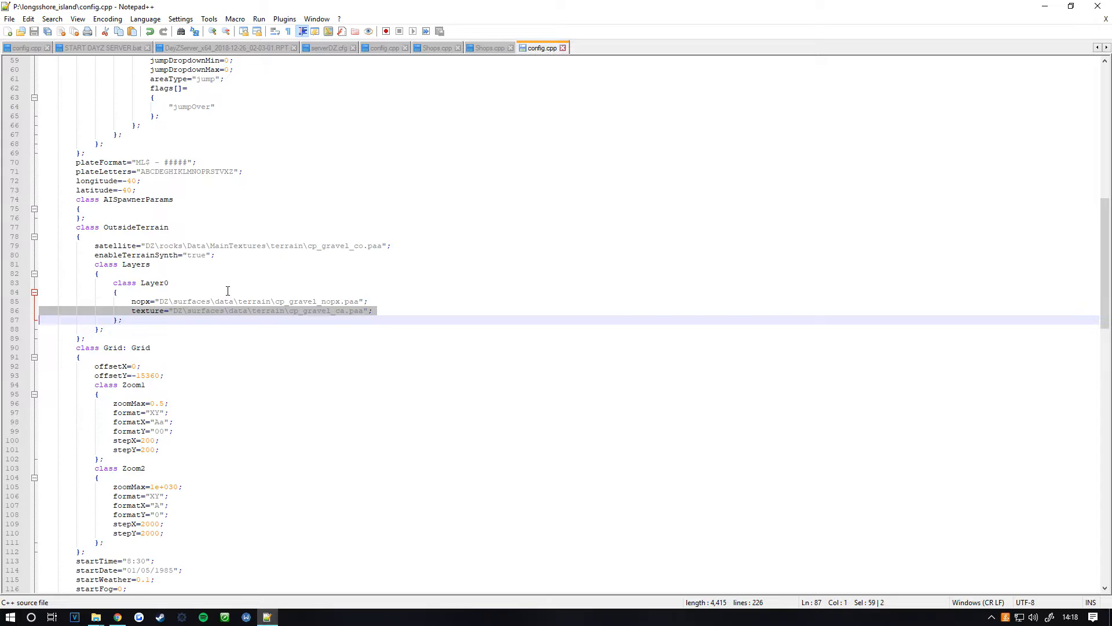
scroll(297, 337, "up", 16)
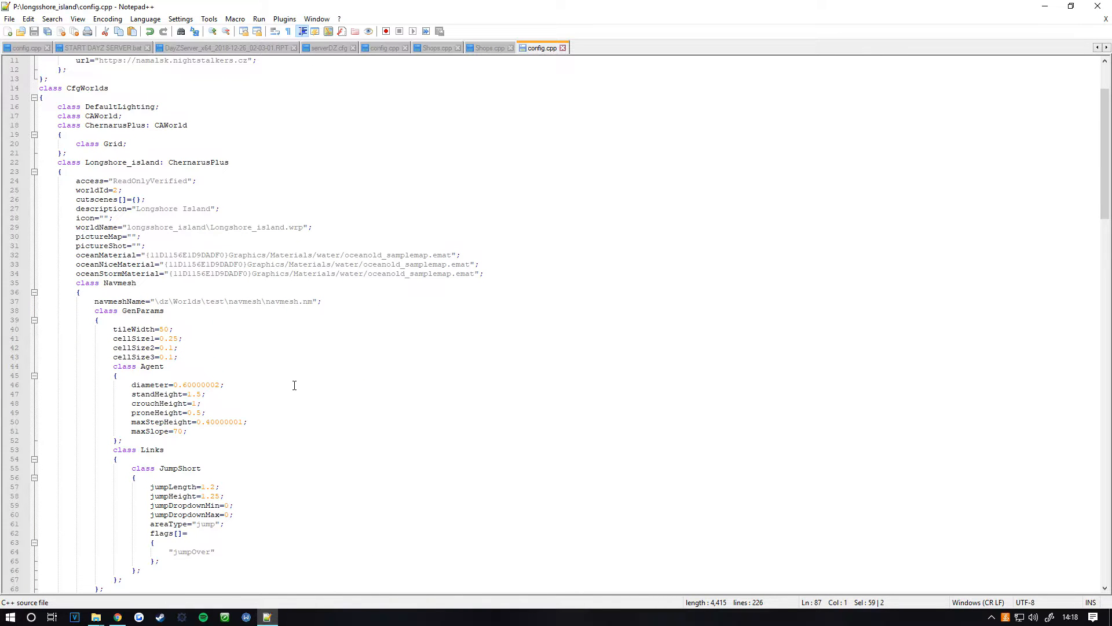
scroll(296, 386, "up", 4)
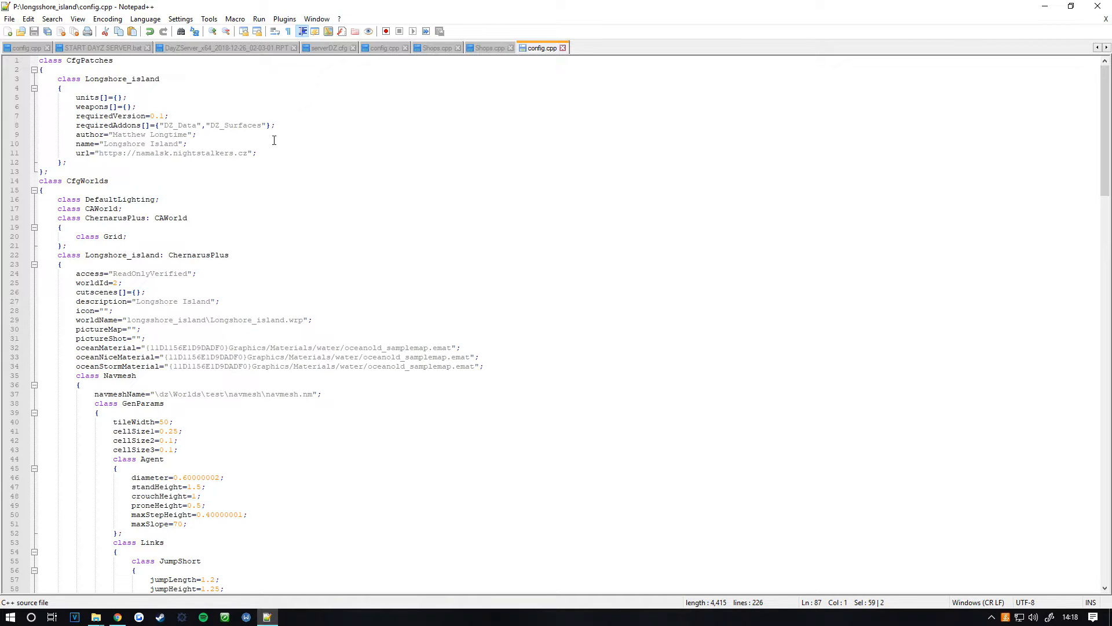
left_click_drag(293, 125, 135, 125)
left_click(135, 125)
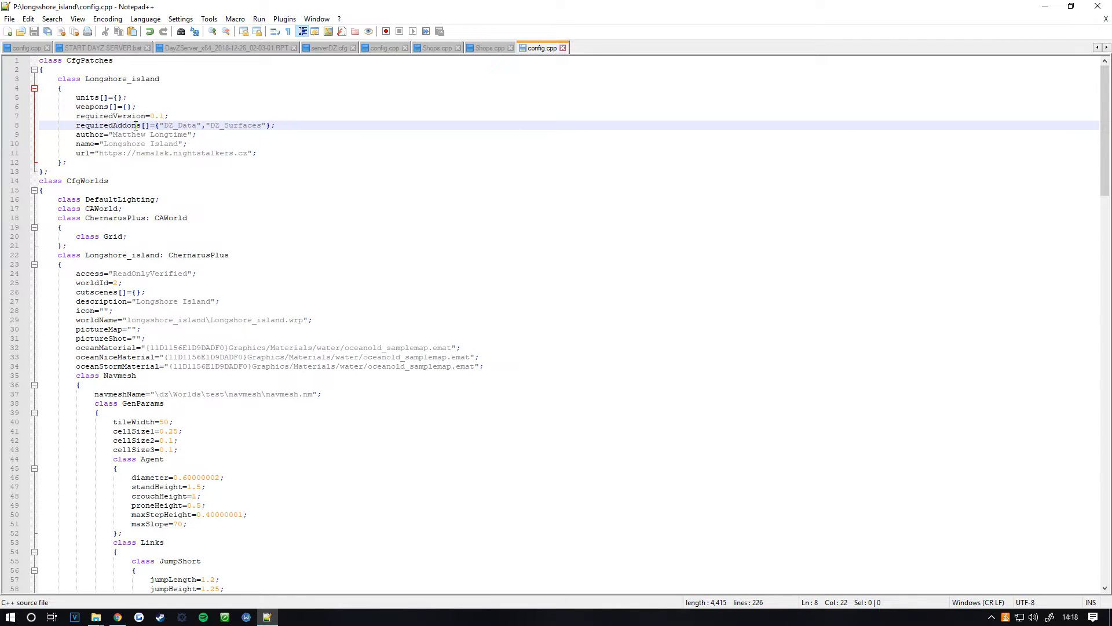
left_click(267, 126)
left_click(1097, 5)
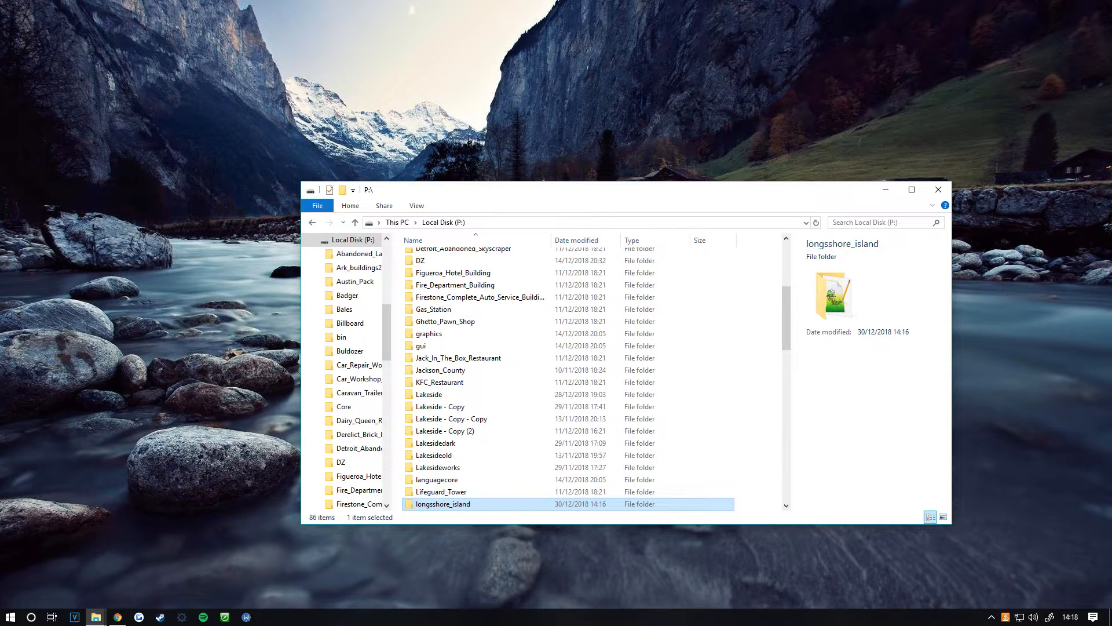
Create a folder named roads inside the data folder of the longsshore_island project
double_click(455, 504)
double_click(439, 259)
right_click(475, 326)
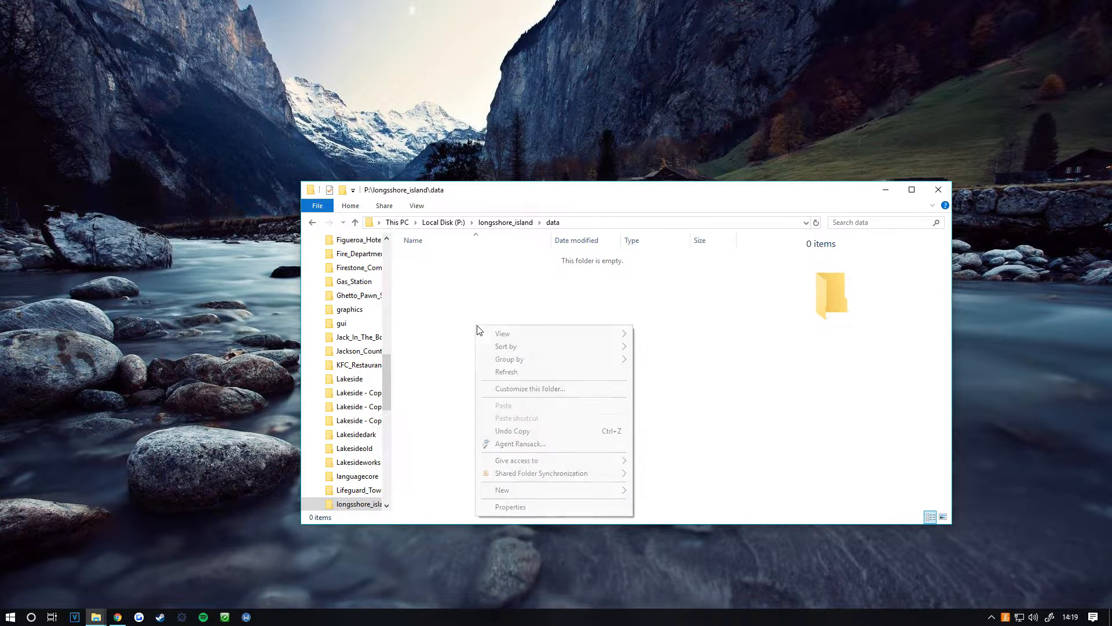
mouse_move(581, 496)
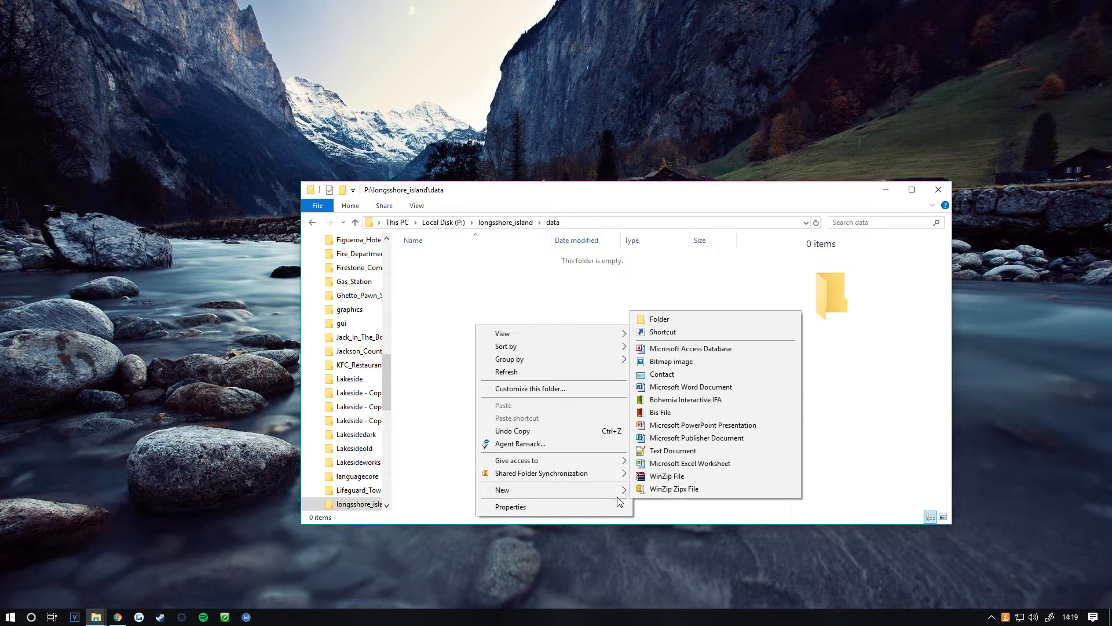
left_click(692, 320)
type("roads")
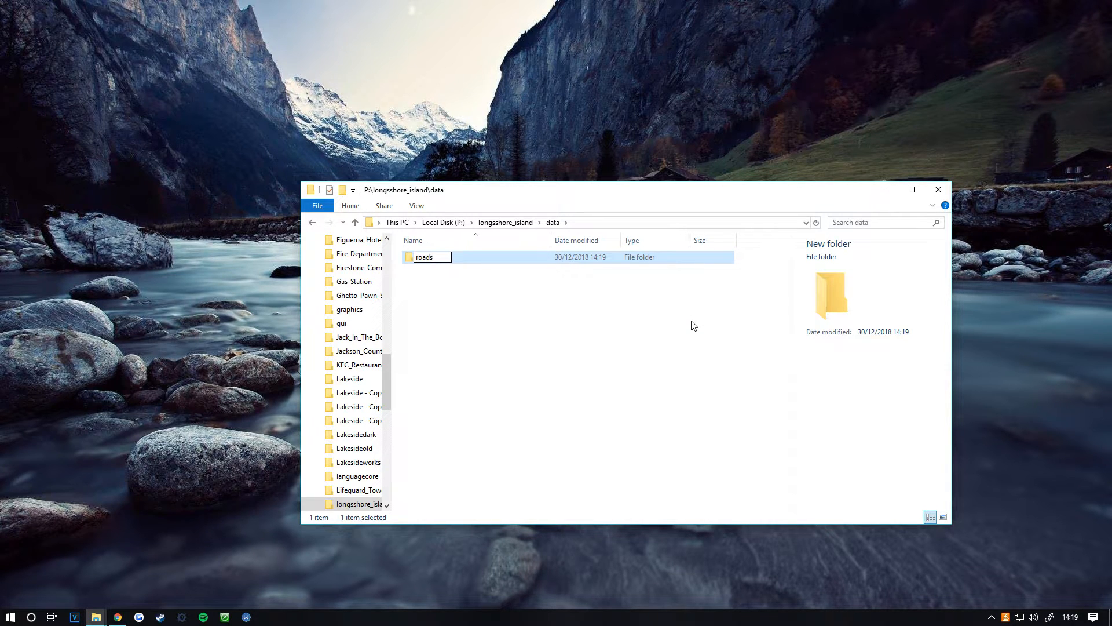
key("Return")
right_click(691, 321)
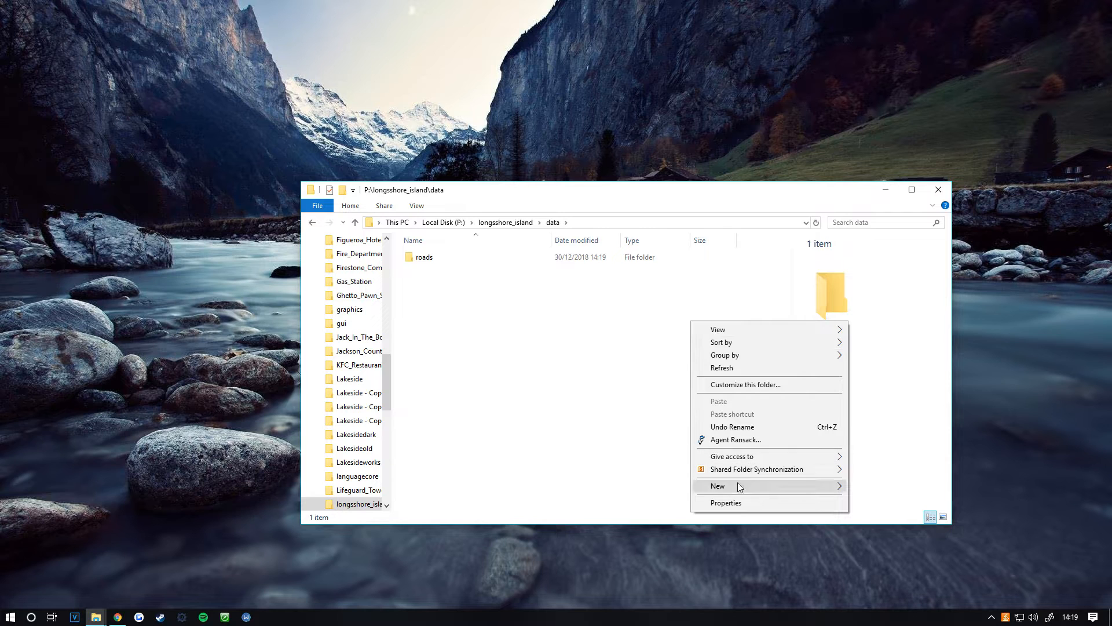
mouse_move(743, 486)
left_click(905, 325)
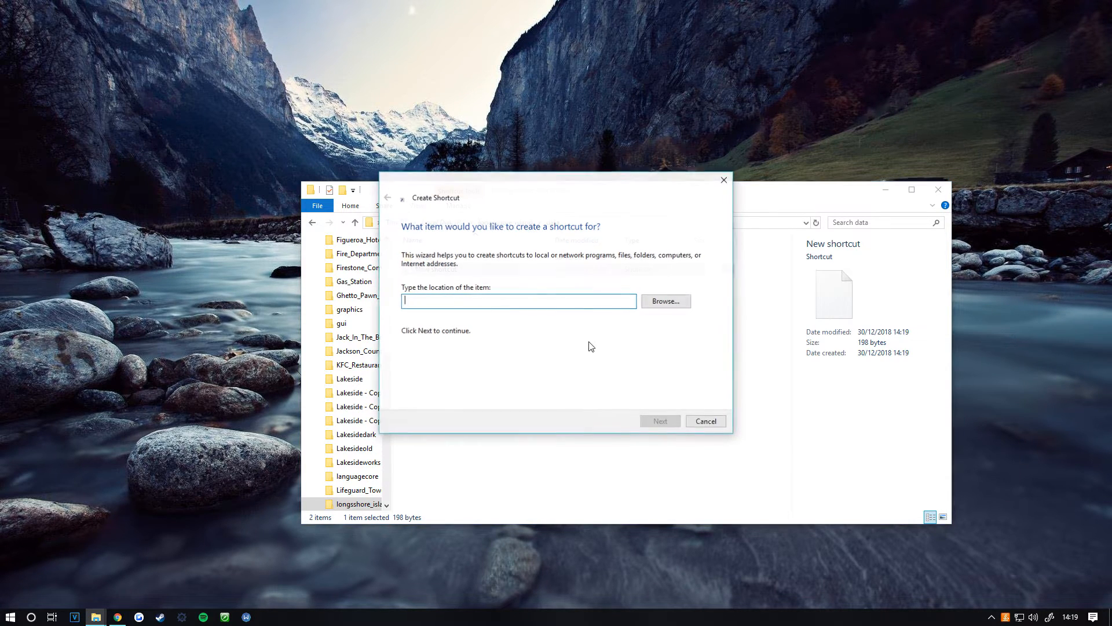
key("Escape")
Create a second folder named layers in the data folder, beside roads
right_click(487, 296)
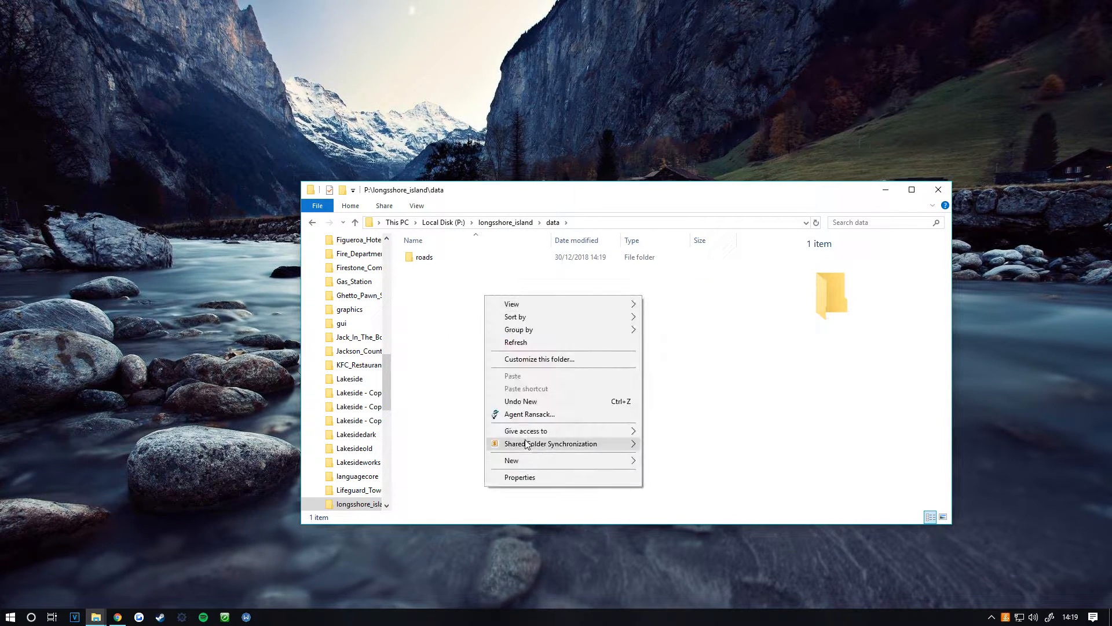
mouse_move(534, 460)
left_click(708, 290)
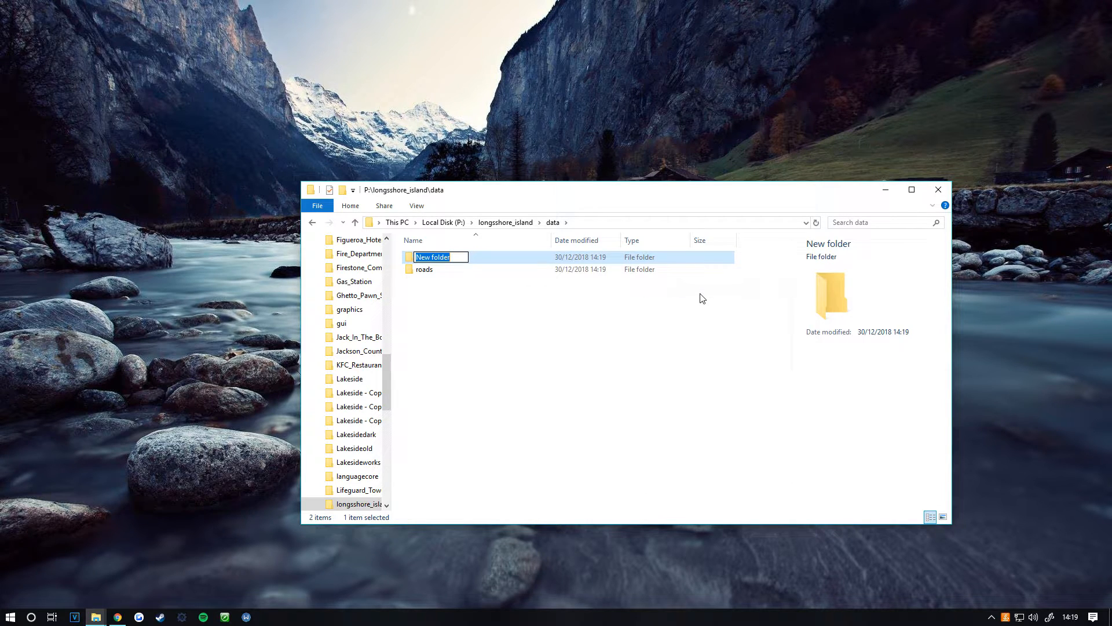
type("layers")
key("Return")
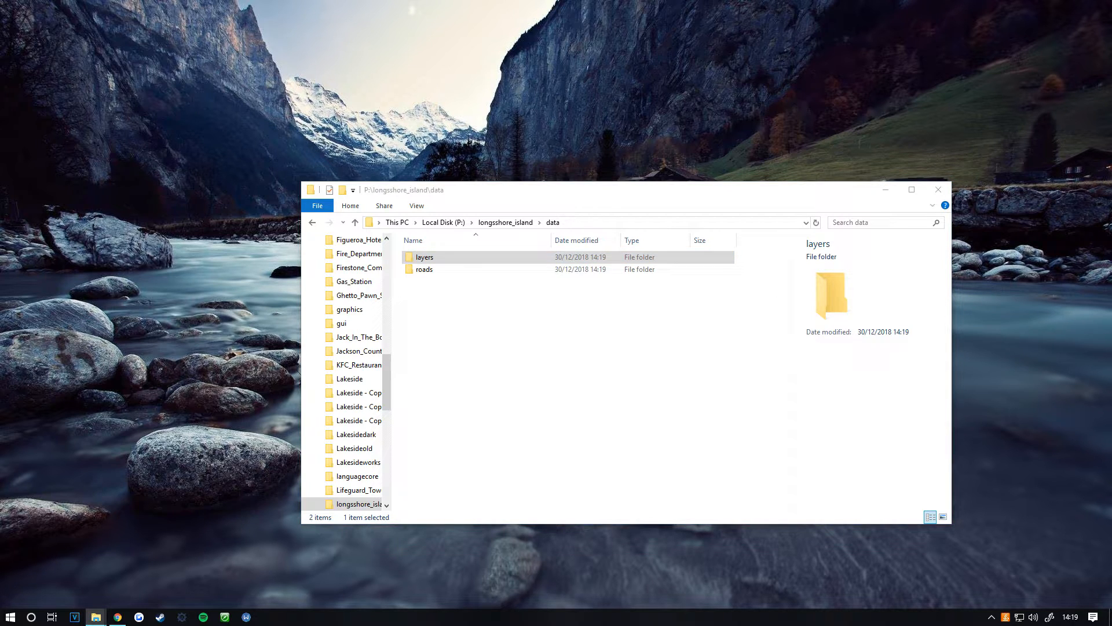
Create an empty text file in the roads folder and name it roads.dbf, accepting the extension change
double_click(497, 269)
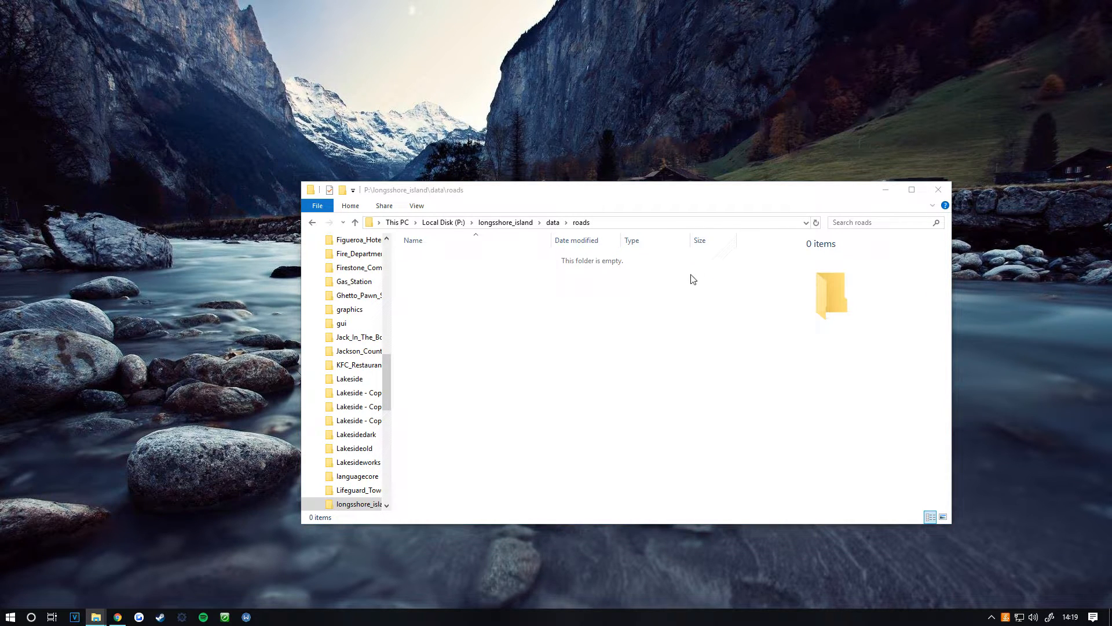
right_click(595, 315)
mouse_move(686, 482)
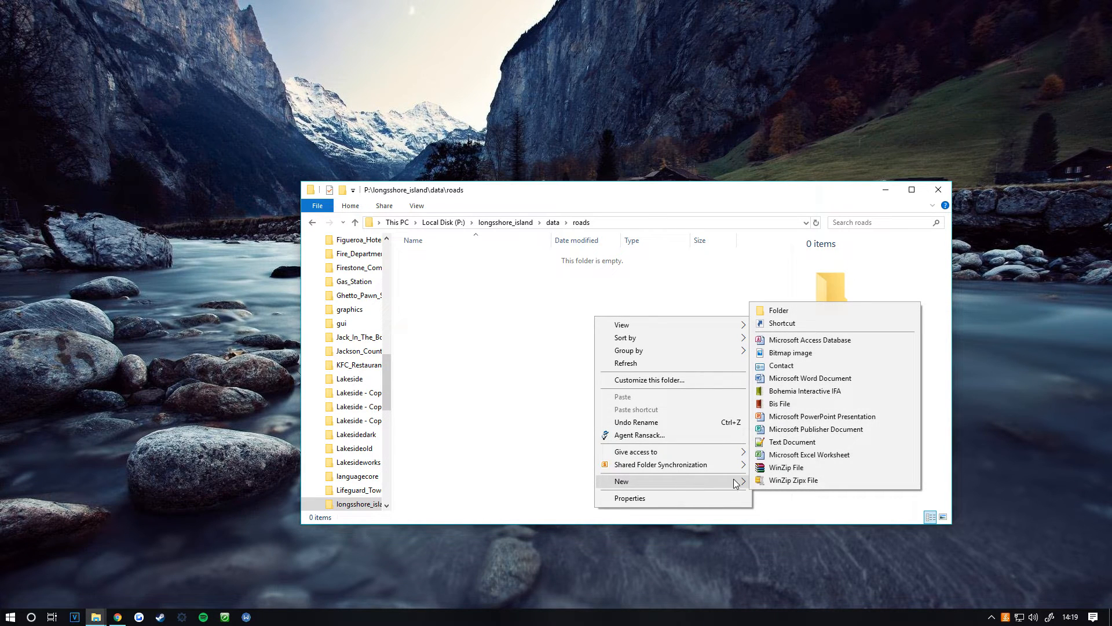
left_click(794, 443)
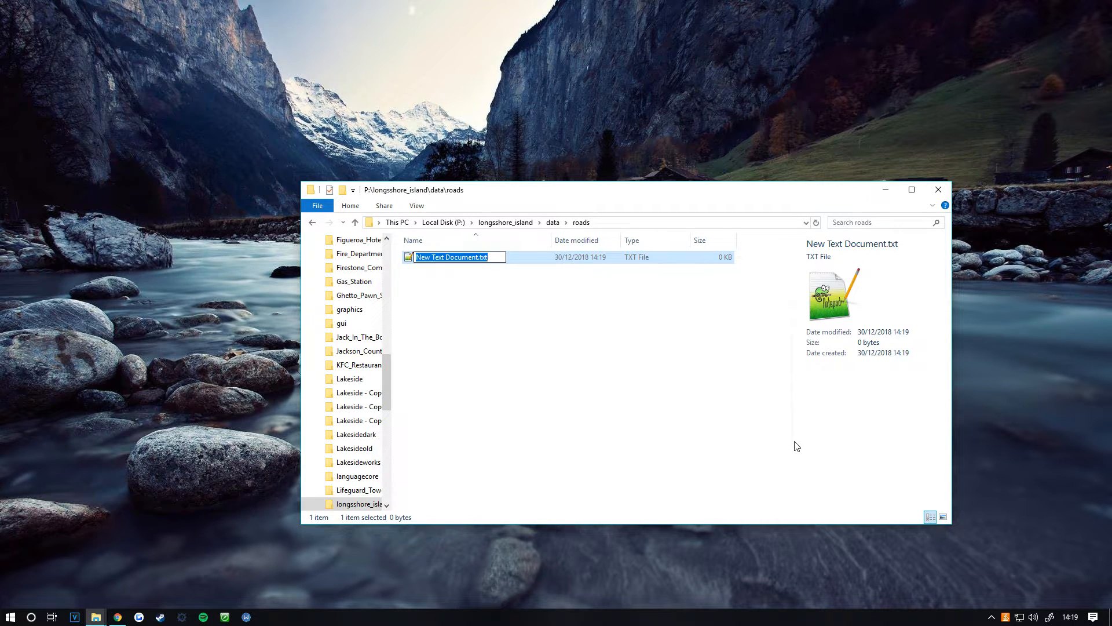
key("ctrl+v")
key("ctrl+v")
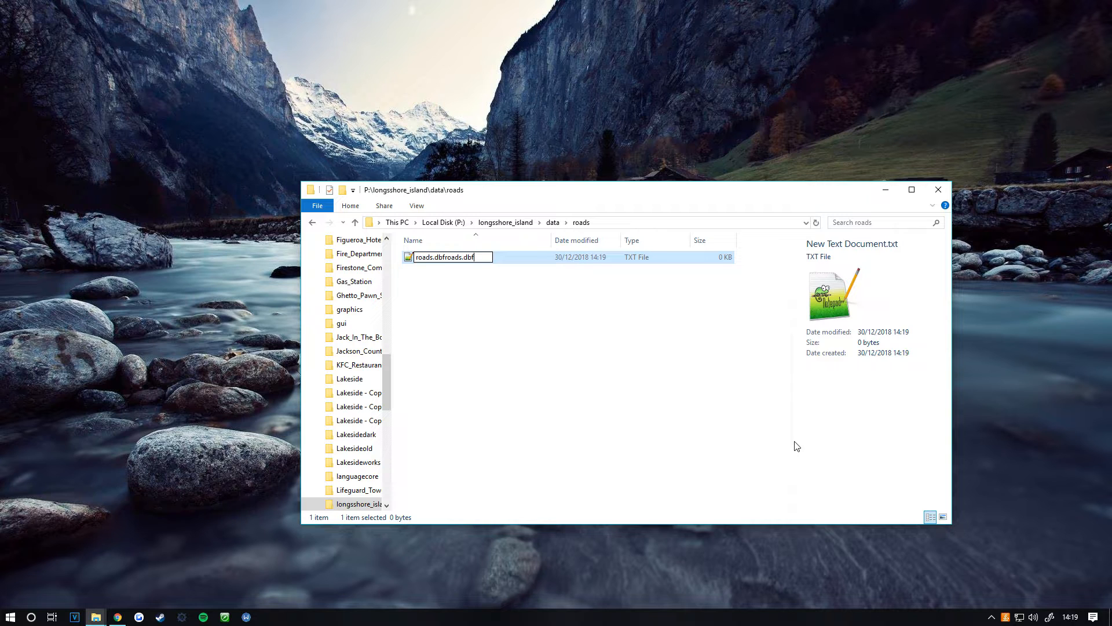
key("ctrl+a")
type("roads.dbf")
key("Return")
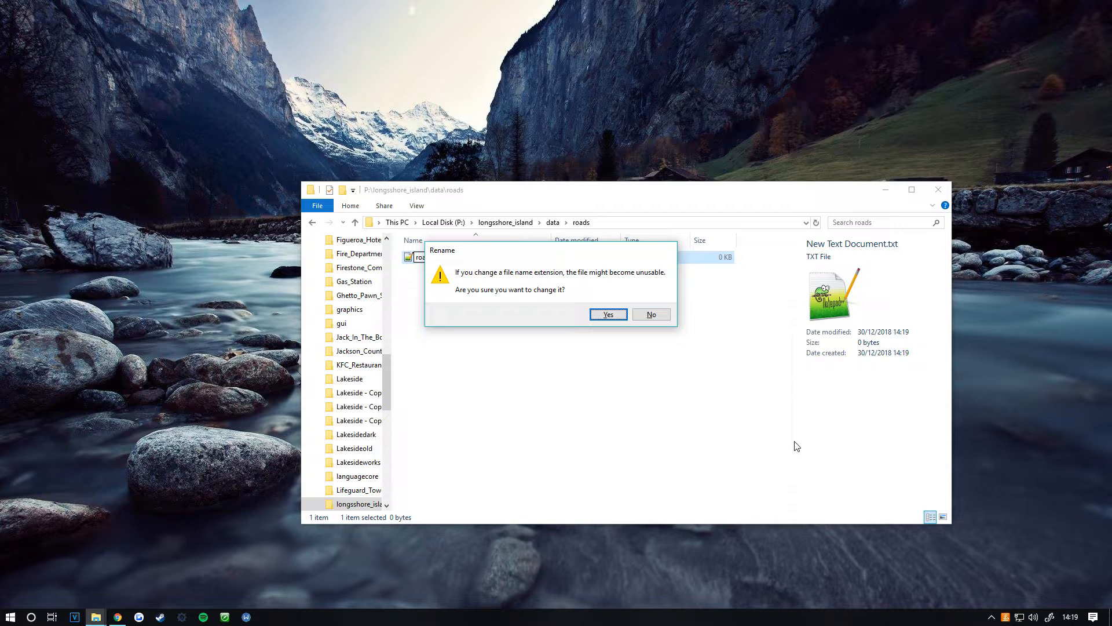
key("Return")
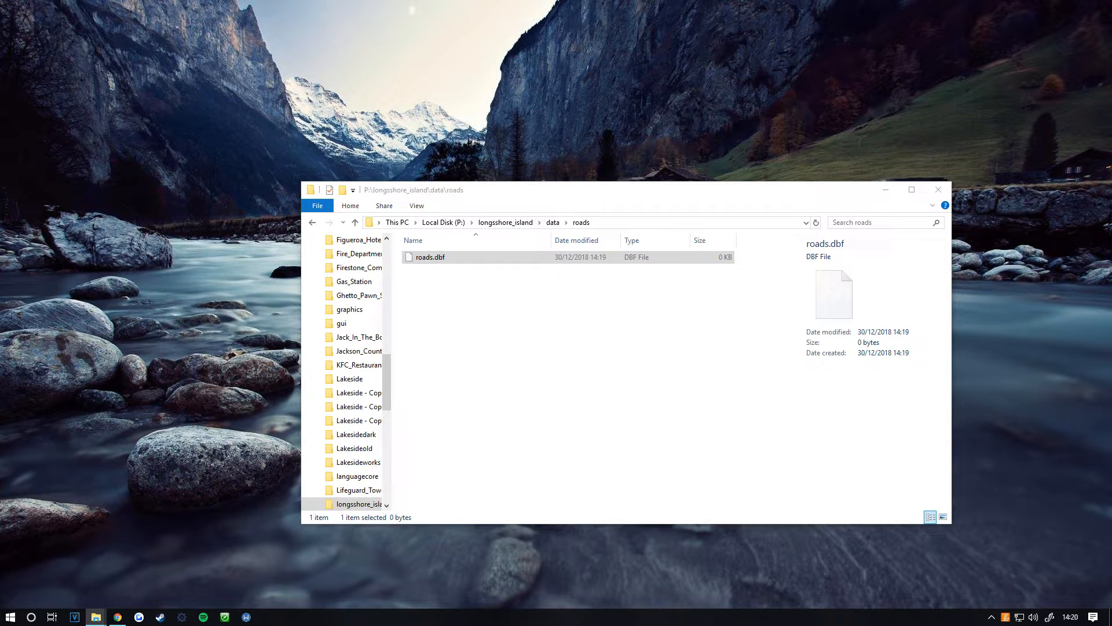
Add an empty file named roads.prj to the roads folder, accepting the extension change
right_click(657, 376)
mouse_move(725, 542)
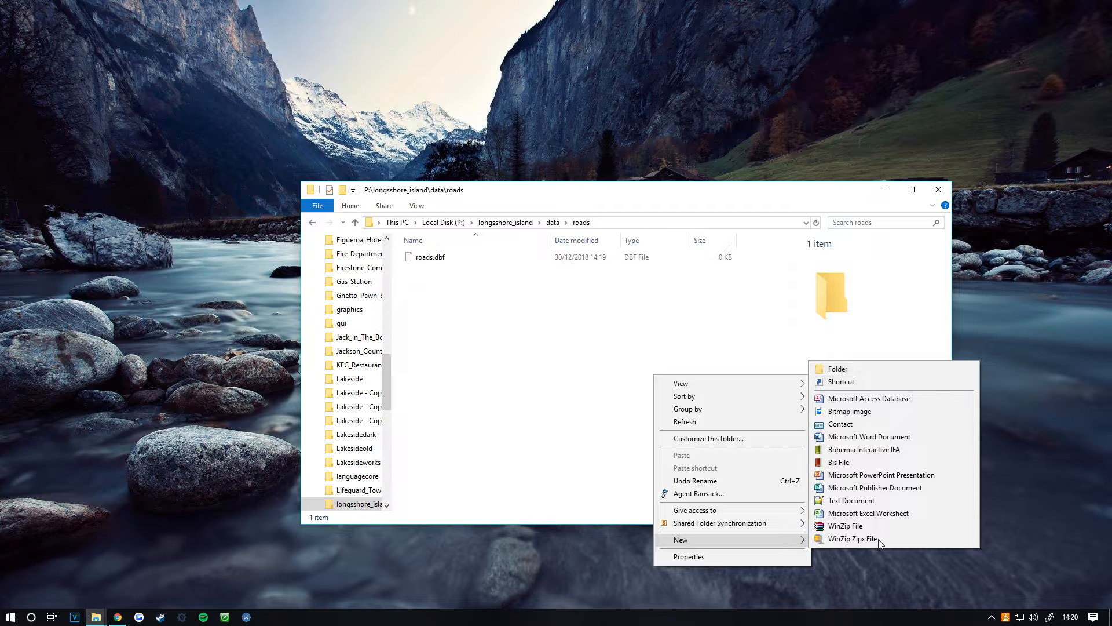
left_click(842, 500)
key("ctrl+a")
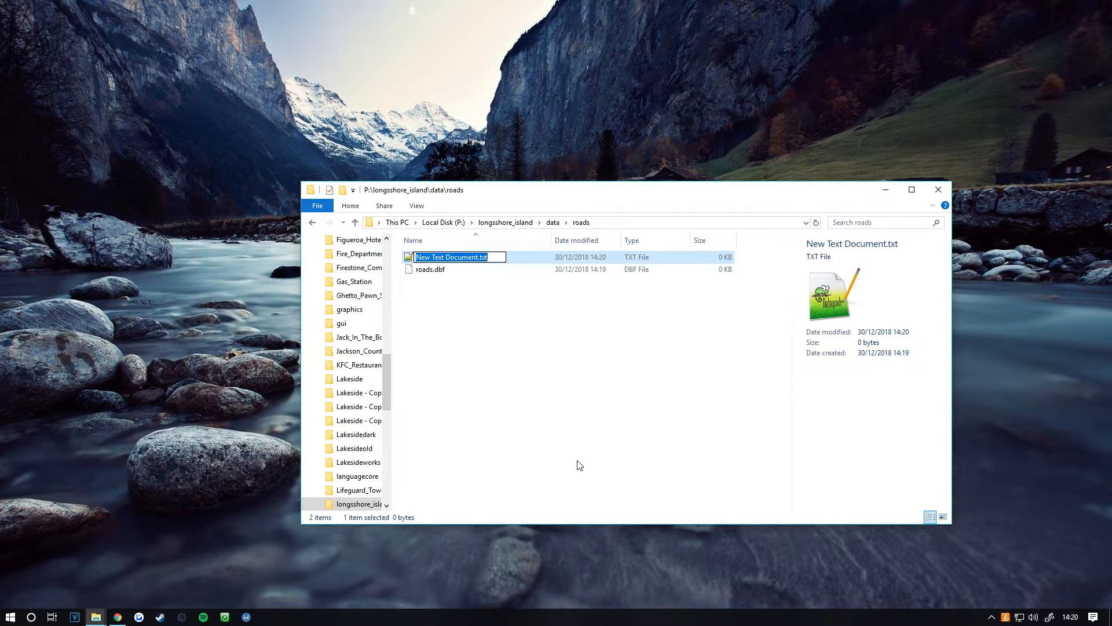
type("roads.prj")
key("Return")
key("Return")
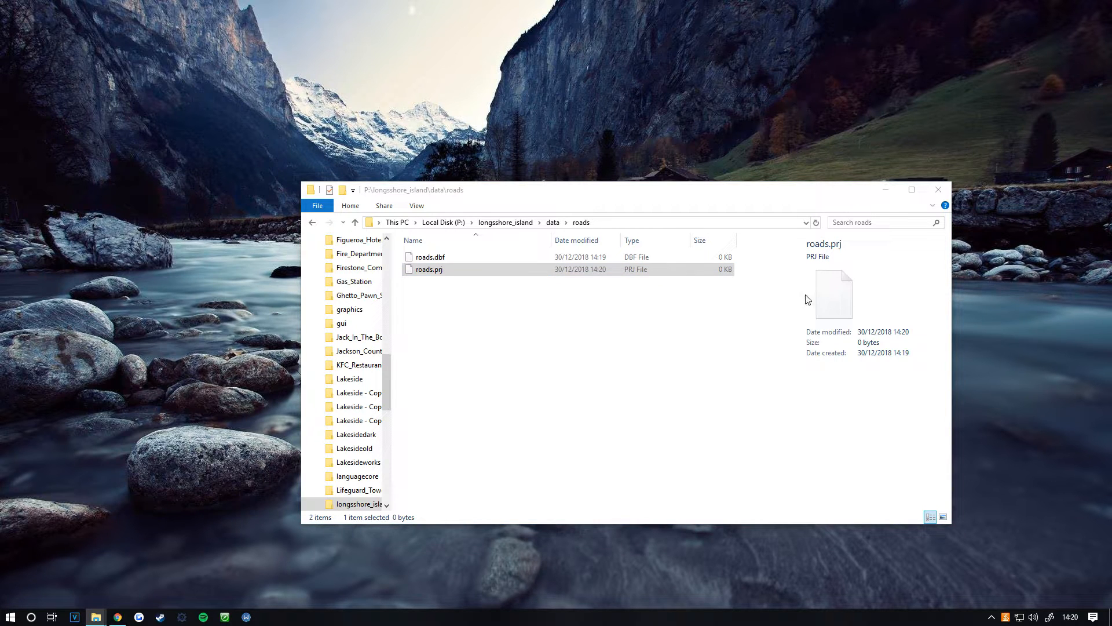
Add an empty file named roads.shp to the roads folder, accepting the extension change
right_click(649, 336)
mouse_move(700, 499)
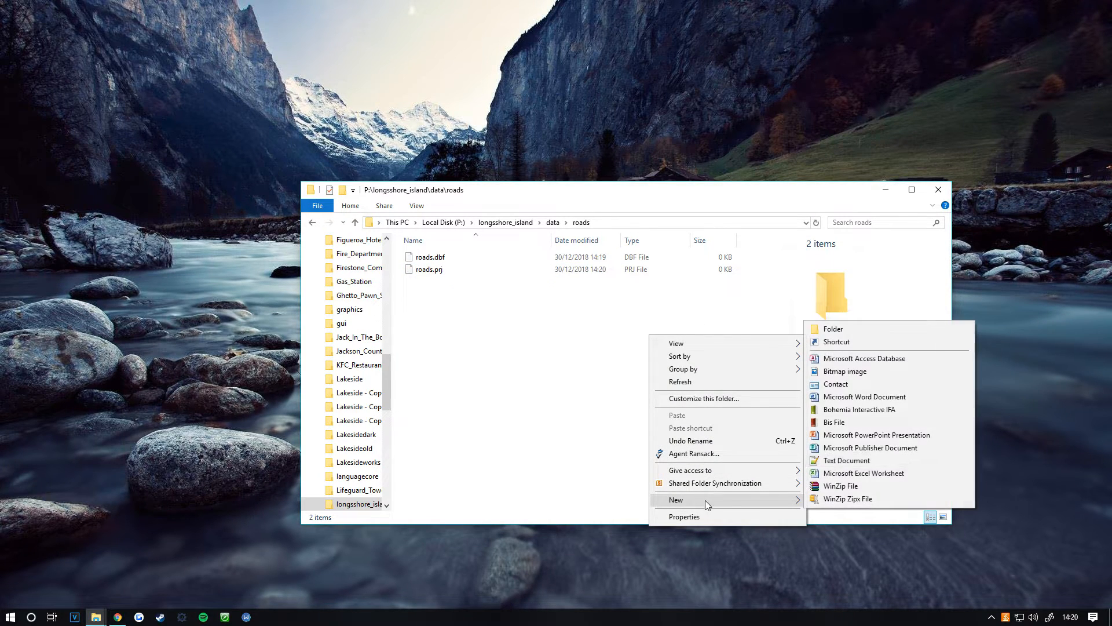
left_click(824, 460)
key("ctrl+a")
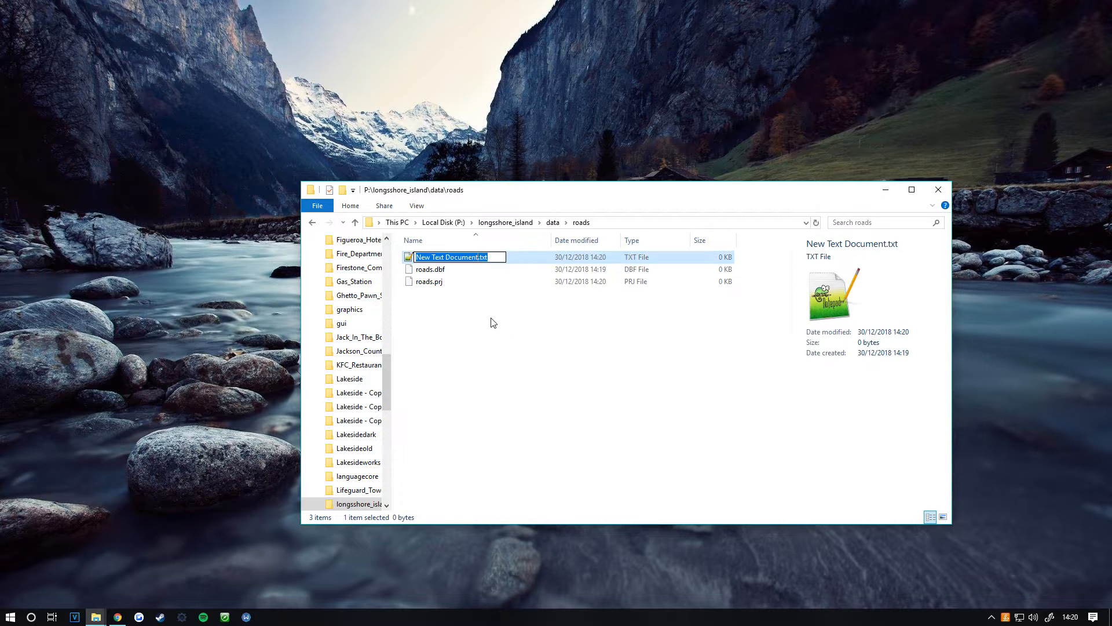
type("roads.shp")
key("Return")
key("Return")
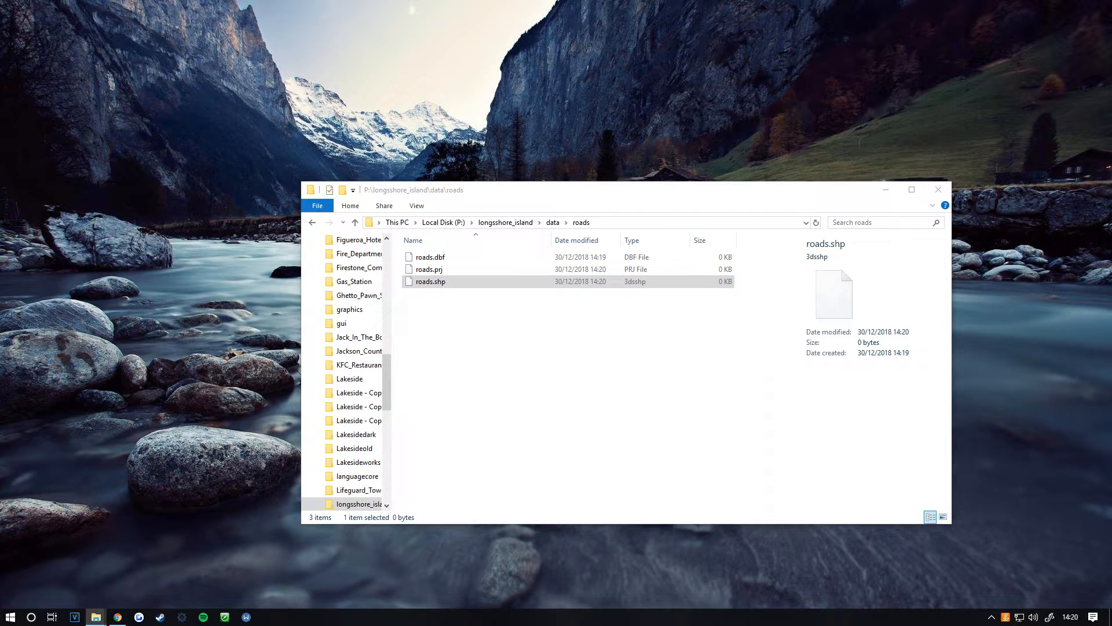
Add an empty file named roads.shx to the roads folder, accepting the extension change
right_click(500, 363)
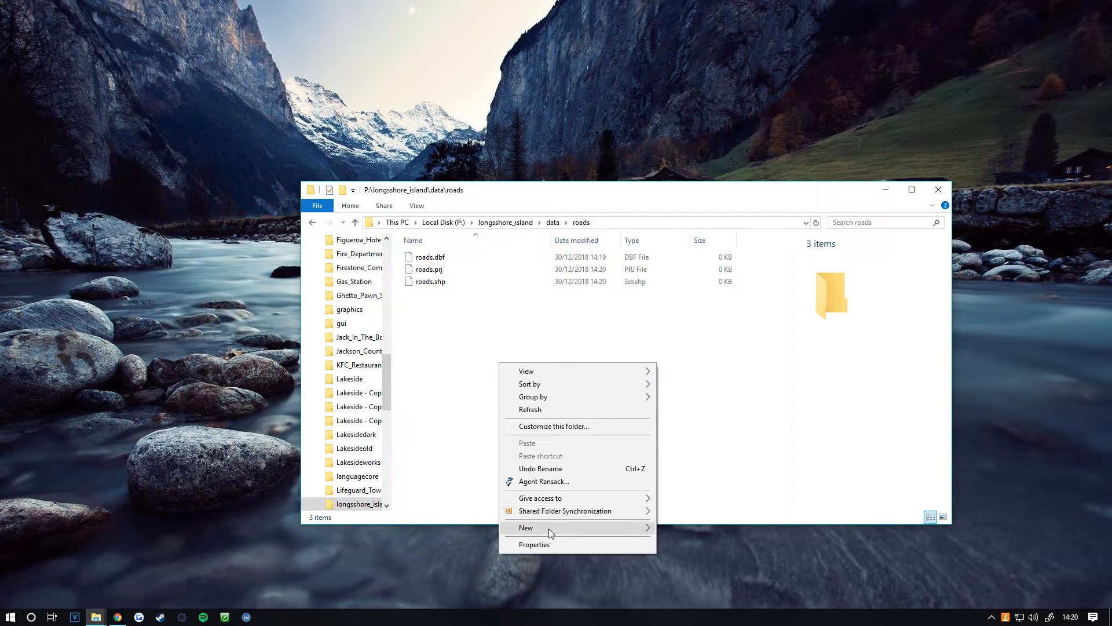
mouse_move(555, 528)
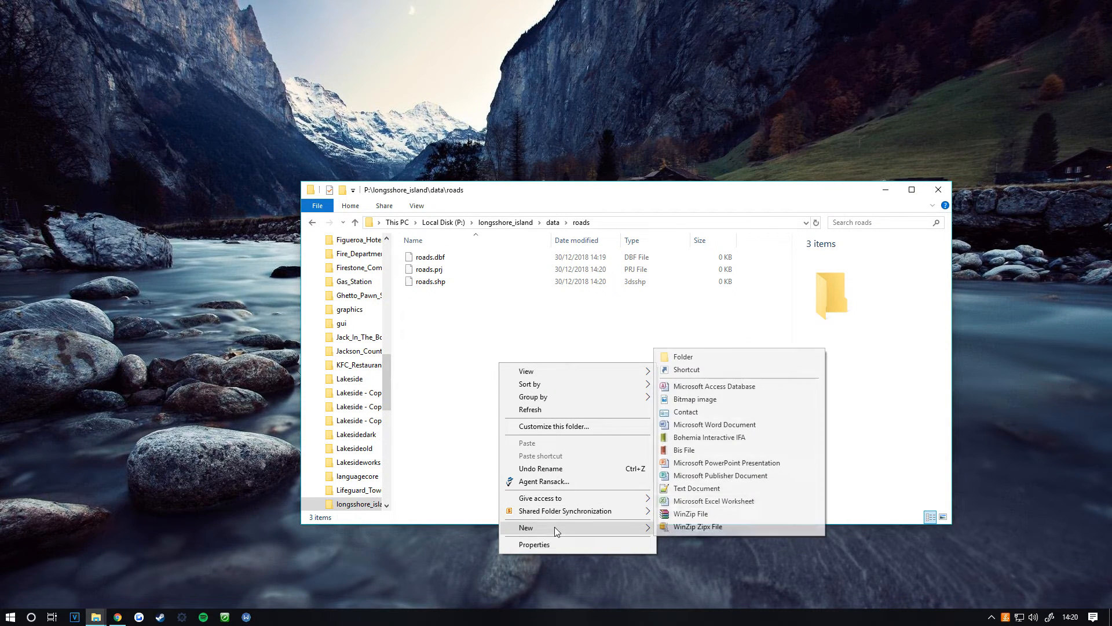
left_click(701, 487)
key("ctrl+a")
type("roads.shx")
key("Return")
key("Return")
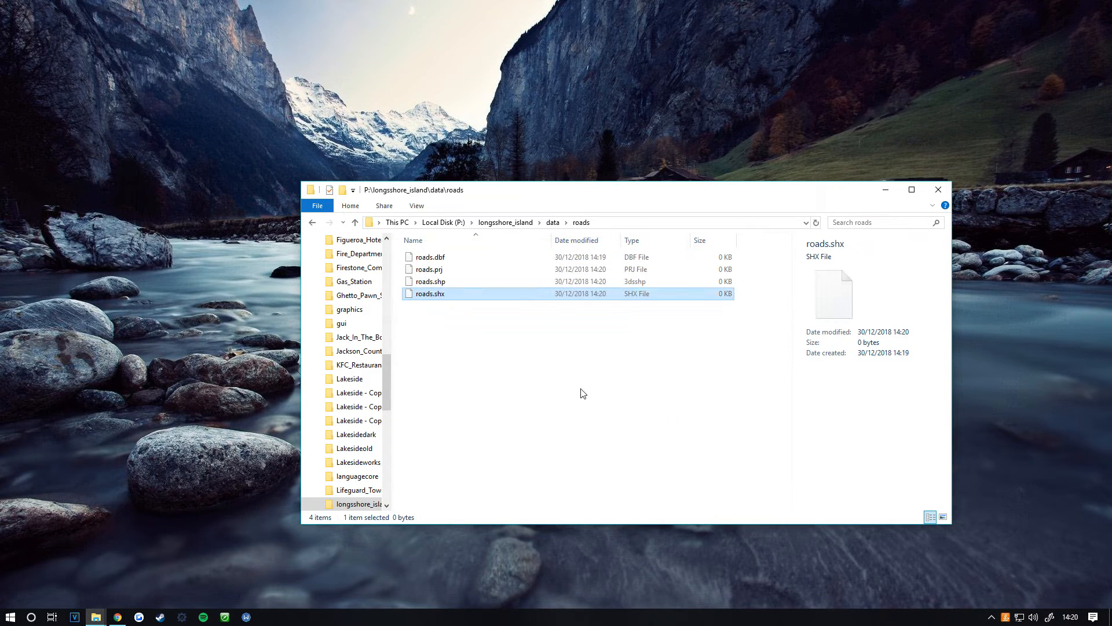
left_click_drag(559, 360, 454, 94)
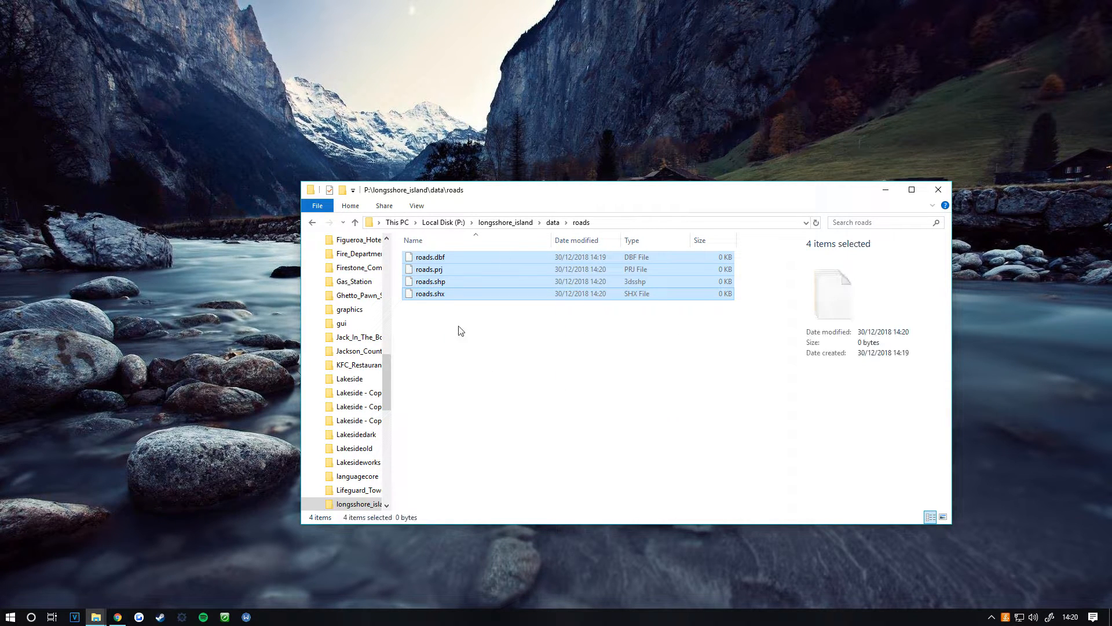
left_click(453, 284)
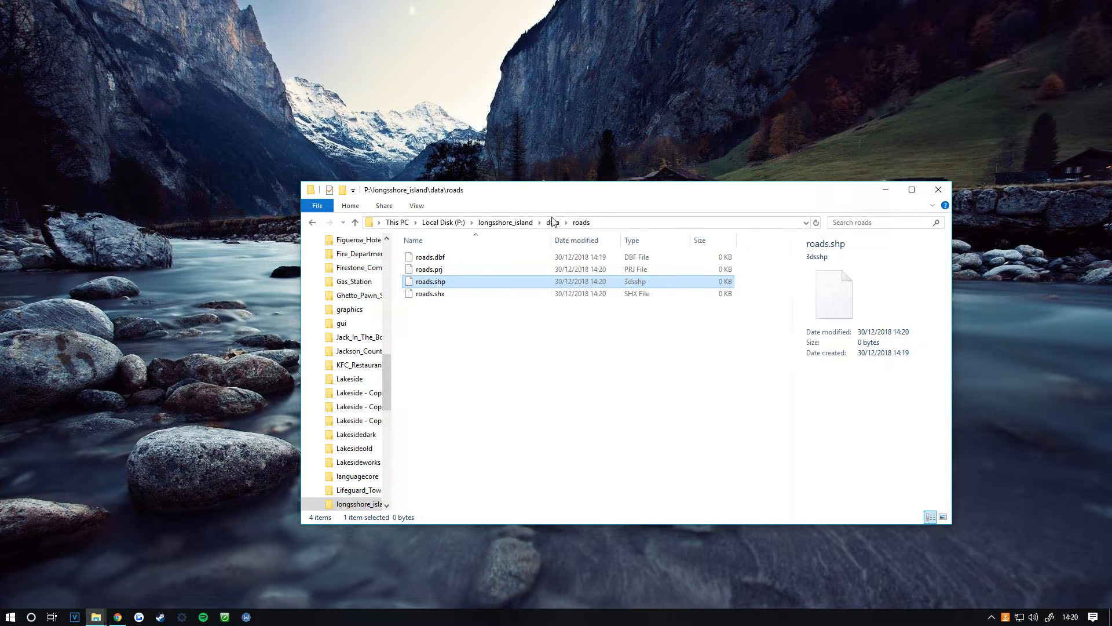
Paste the copied layers.cfg file into the source folder of the longsshore_island project
left_click(527, 223)
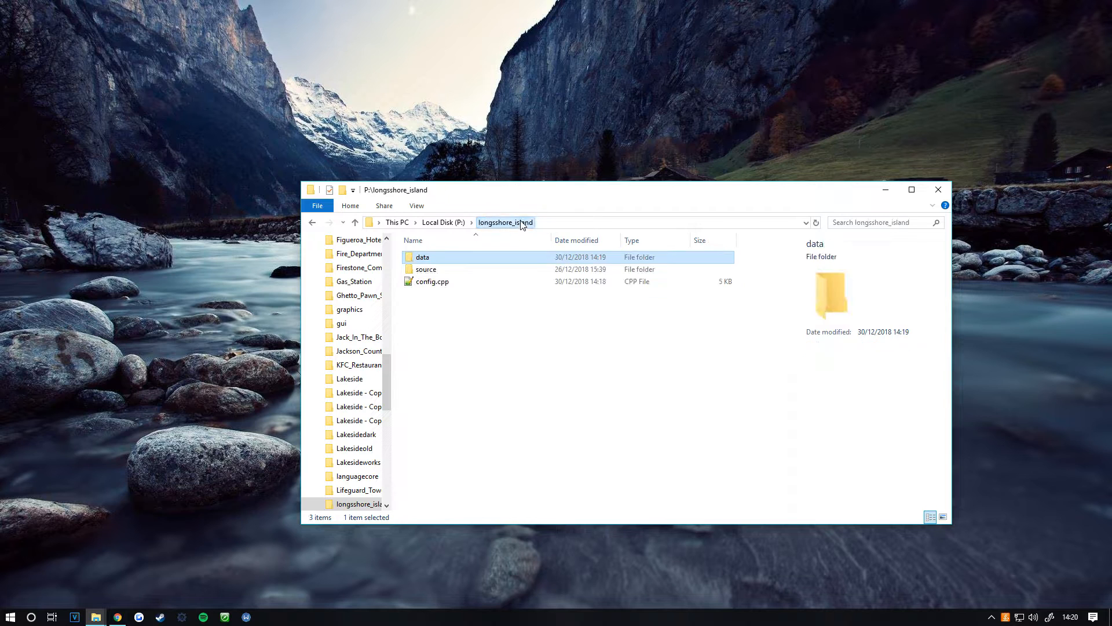
double_click(455, 270)
left_click_drag(486, 380, 476, 249)
left_click(506, 460)
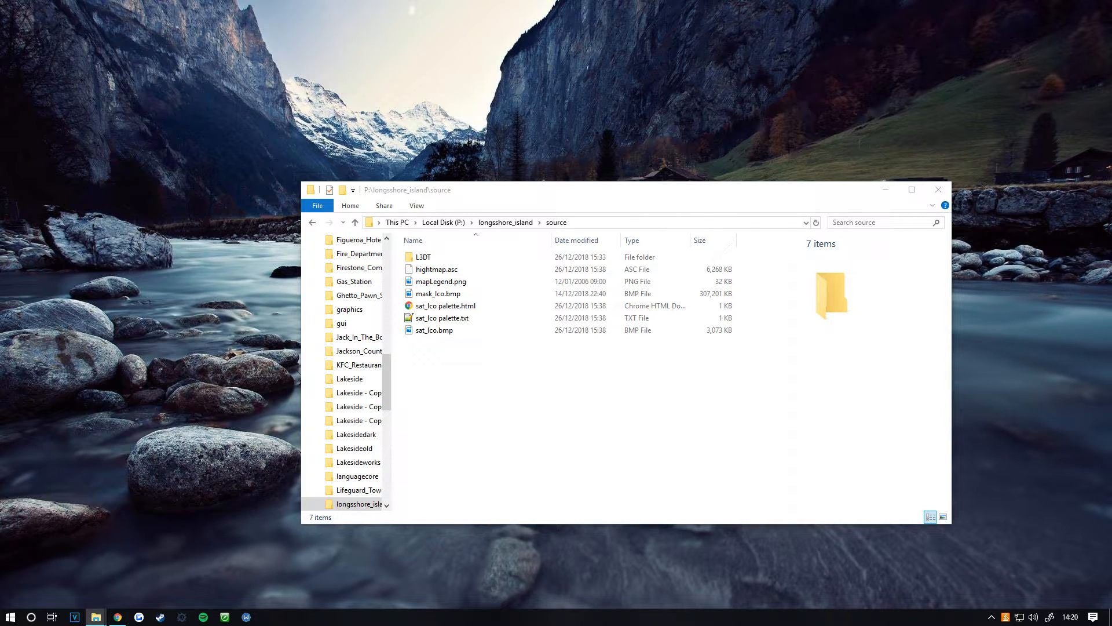
right_click(580, 401)
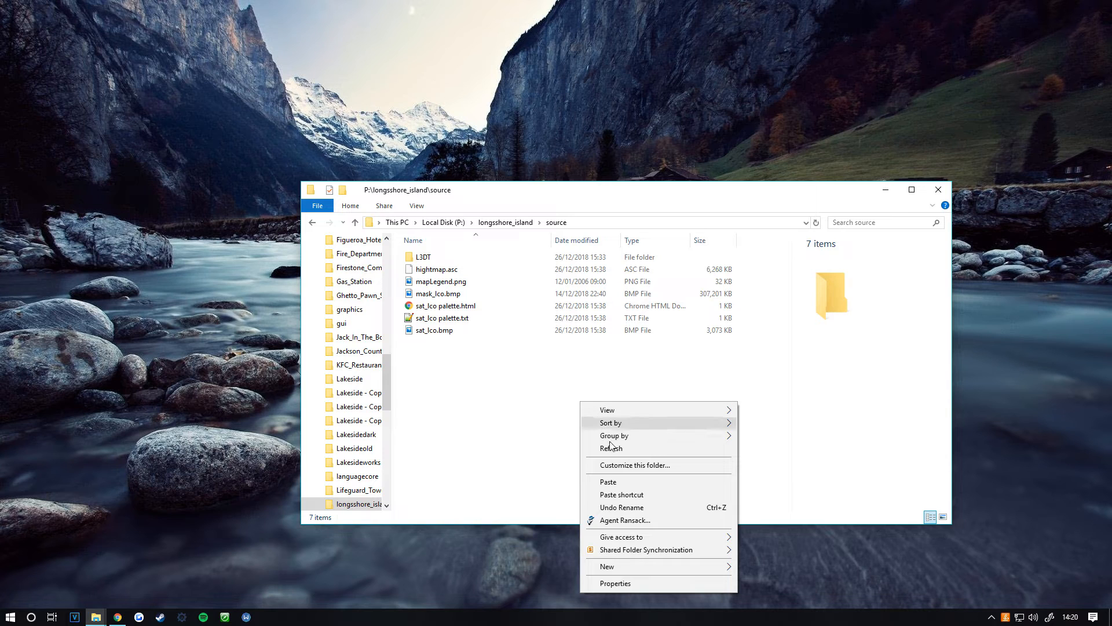
left_click(620, 485)
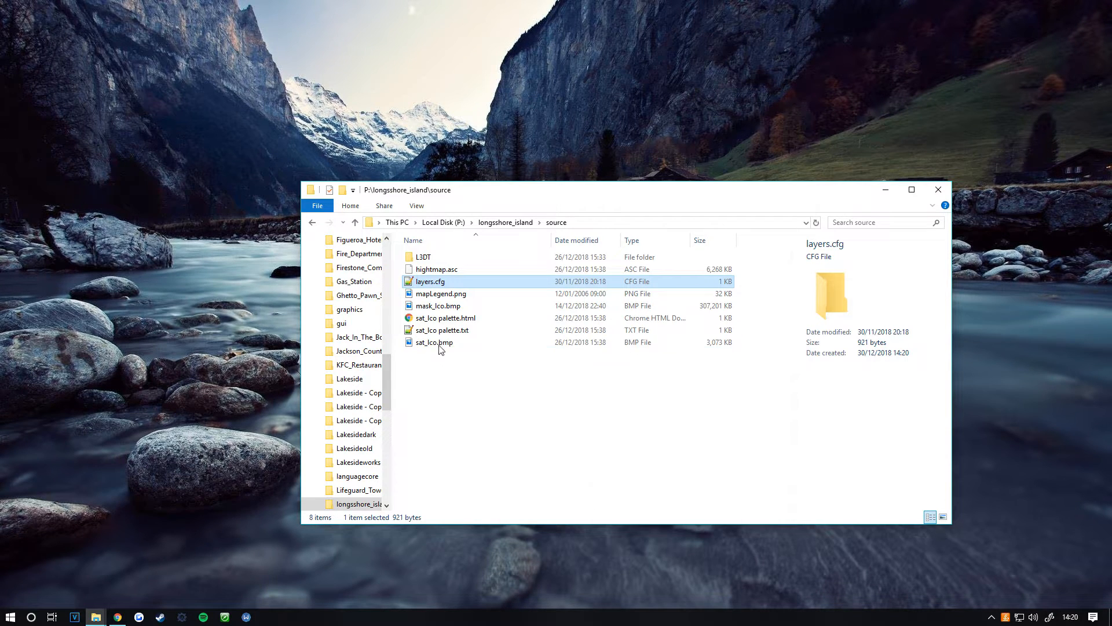
Open layers.cfg in the source folder and review the surface classes and their matching legend colour entries
double_click(437, 283)
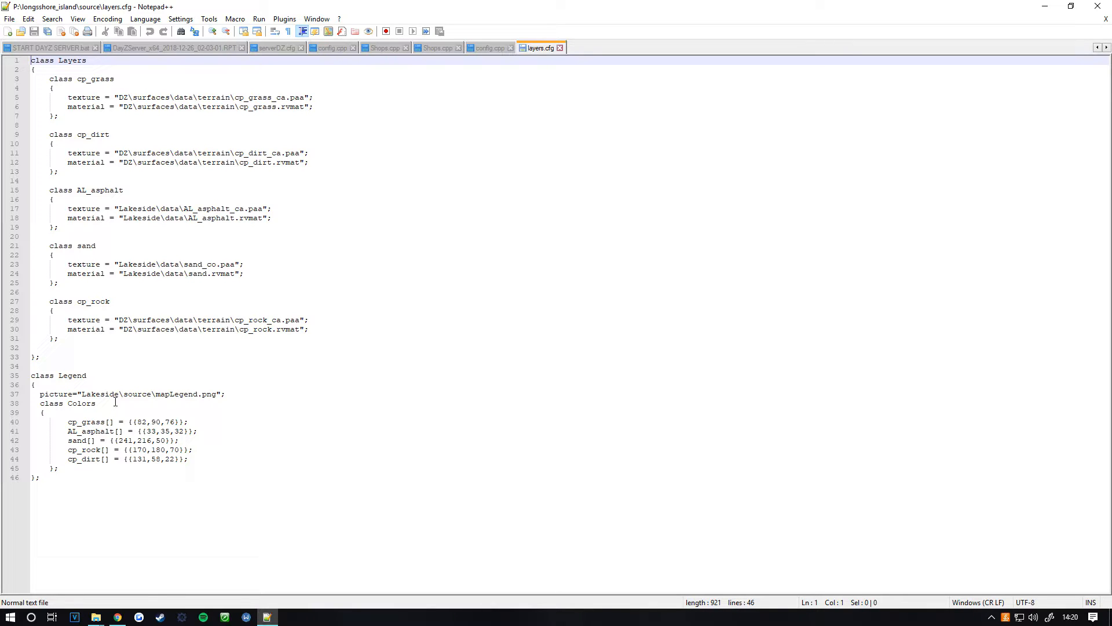
left_click_drag(59, 339, 282, 329)
left_click(94, 328)
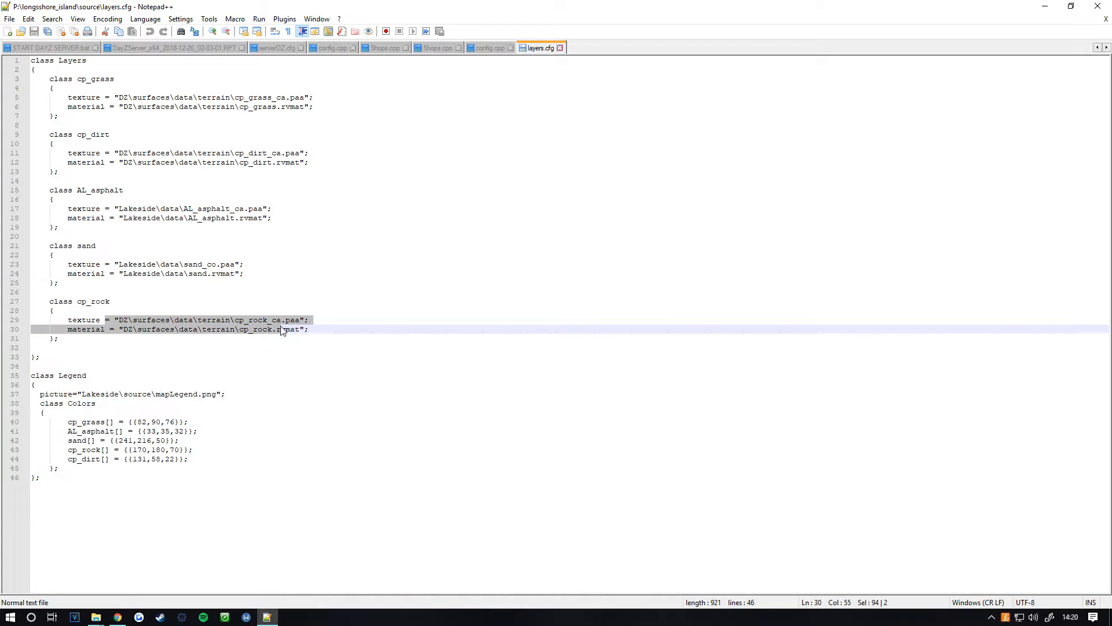
left_click(282, 328)
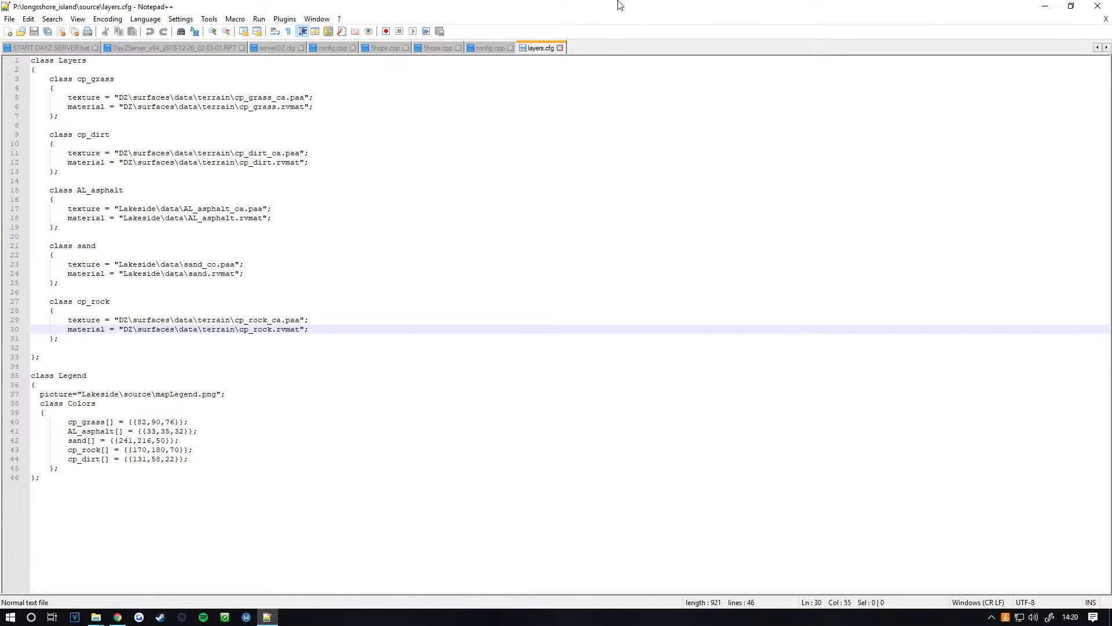
double_click(97, 137)
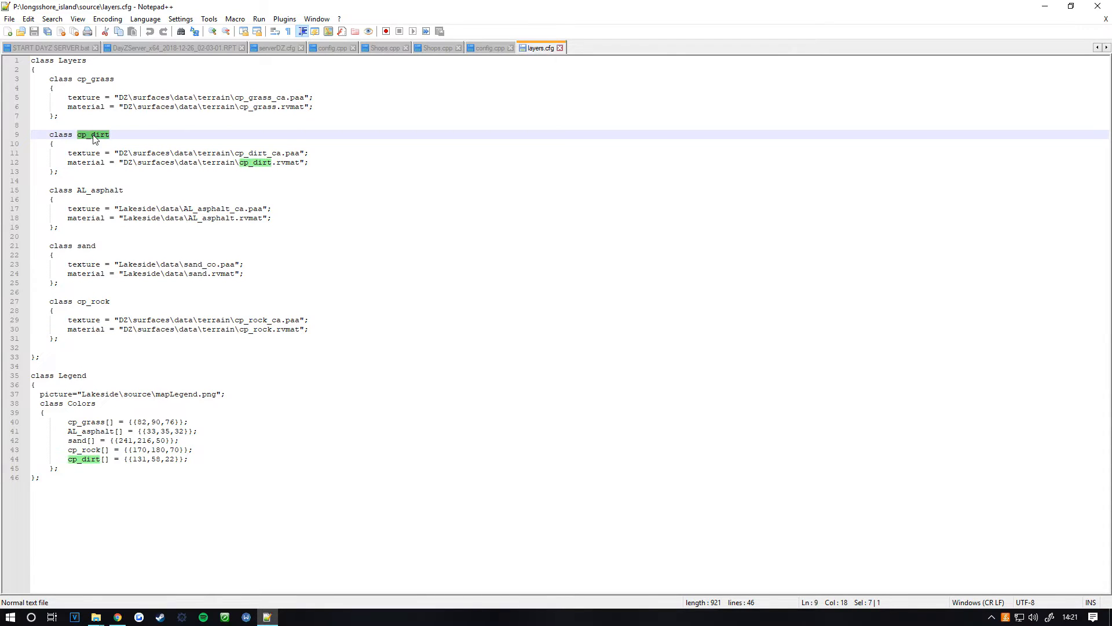
left_click(39, 458)
double_click(91, 459)
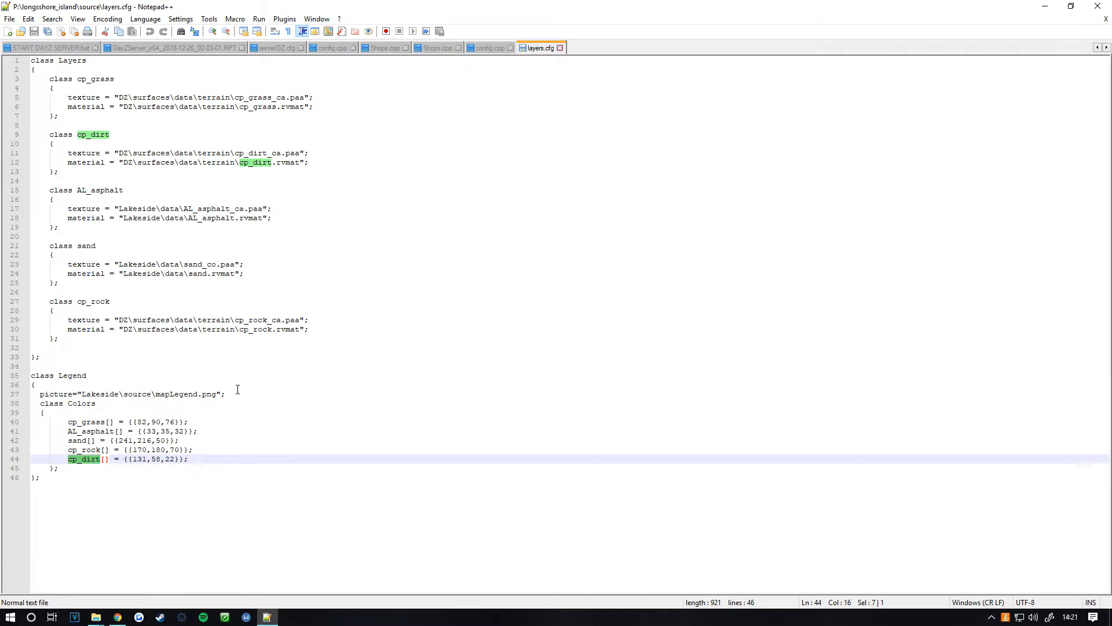
Copy the project folder's name, longsshore_island, from the P: drive for the legend picture path in layers.cfg
left_click_drag(247, 398, 83, 397)
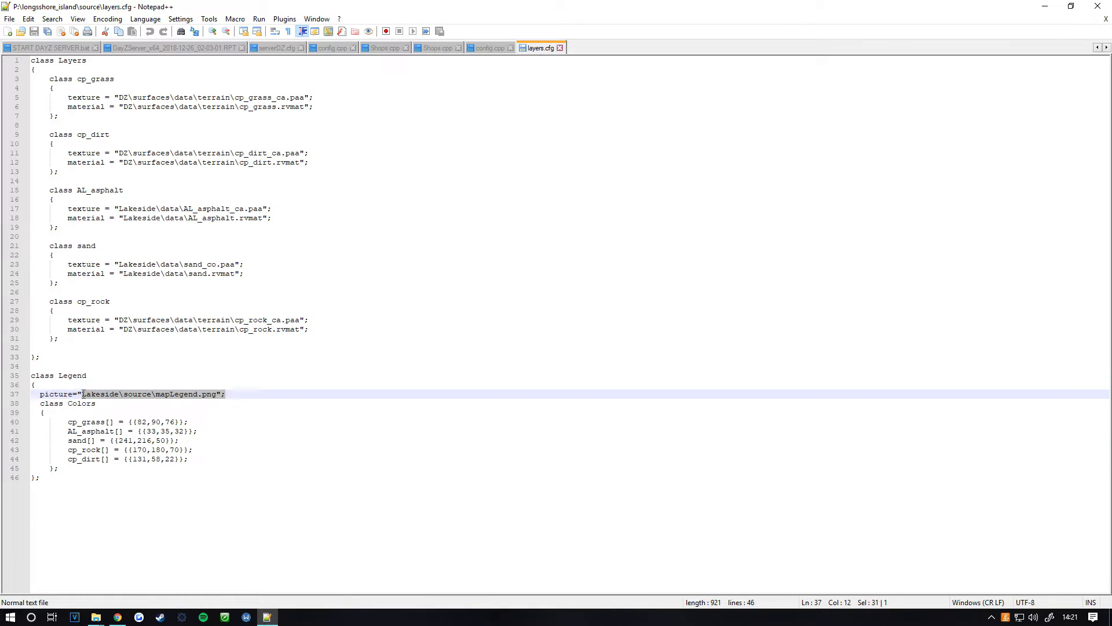
double_click(316, 9)
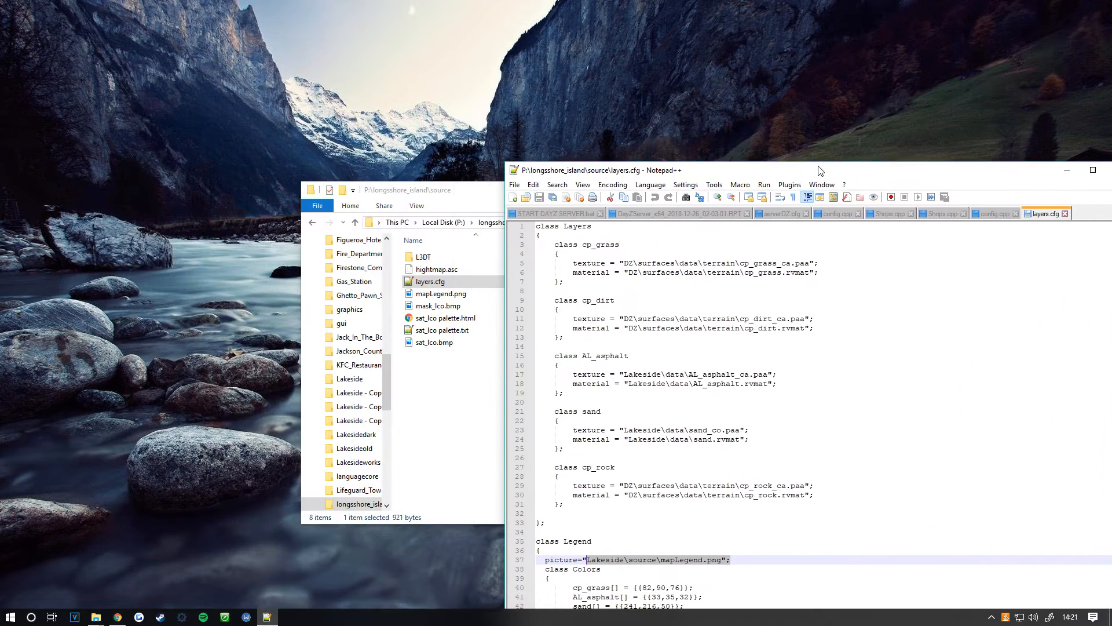
left_click(470, 197)
left_click(458, 223)
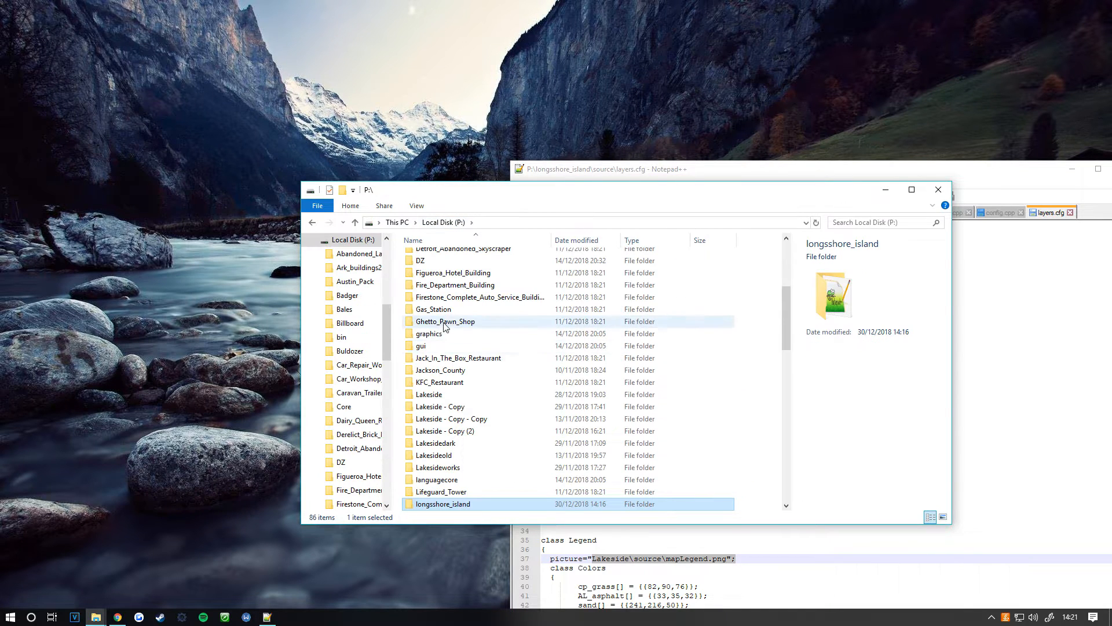
key("F2")
key("ctrl+c")
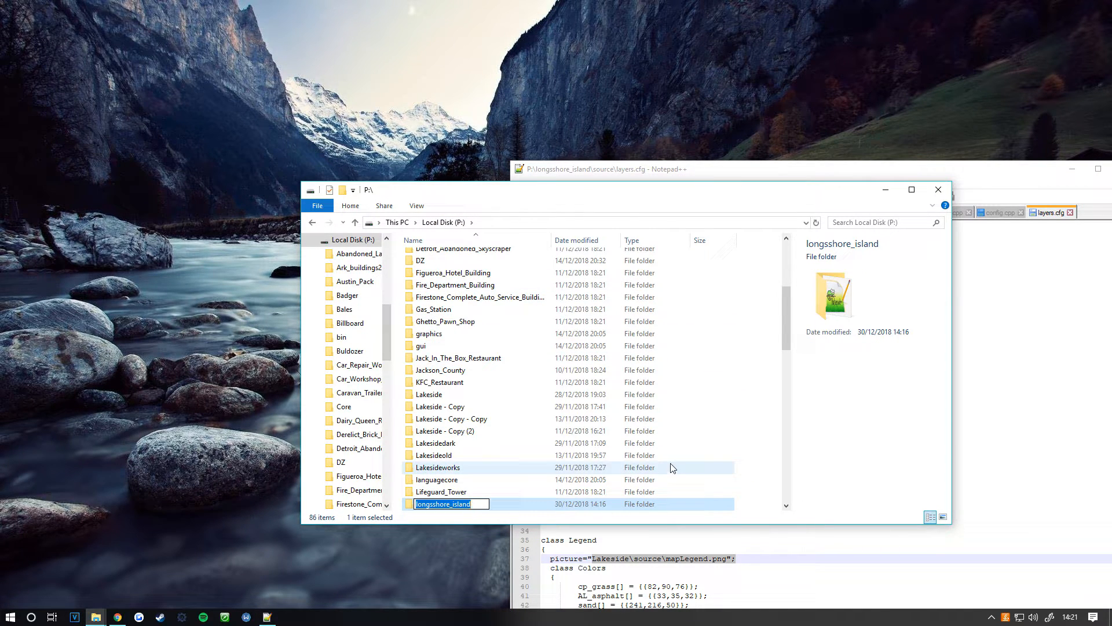
Replace Lakeside with longsshore_island in the mapLegend.png picture path of layers.cfg, and save and close the file
left_click(967, 569)
double_click(612, 558)
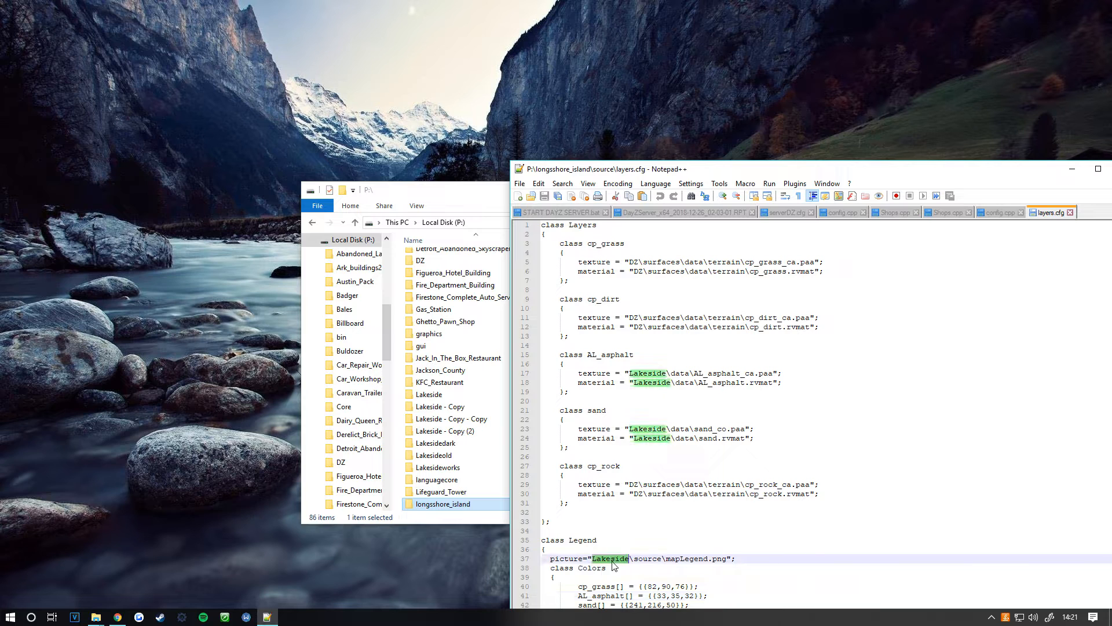
key("ctrl+v")
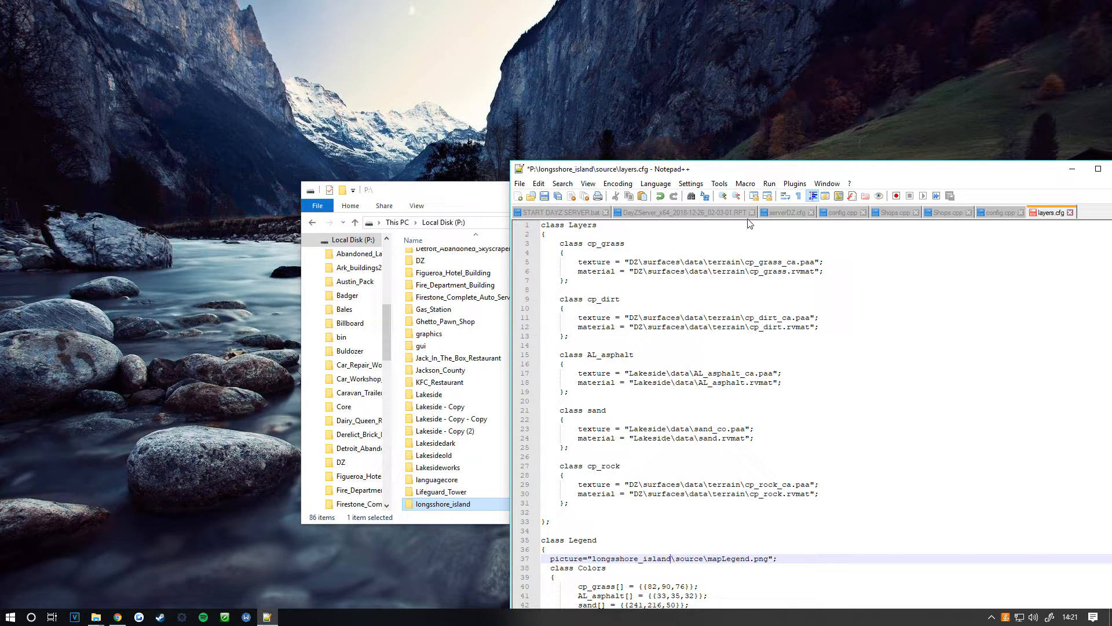
key("ctrl+s")
left_click_drag(774, 172, 646, 2)
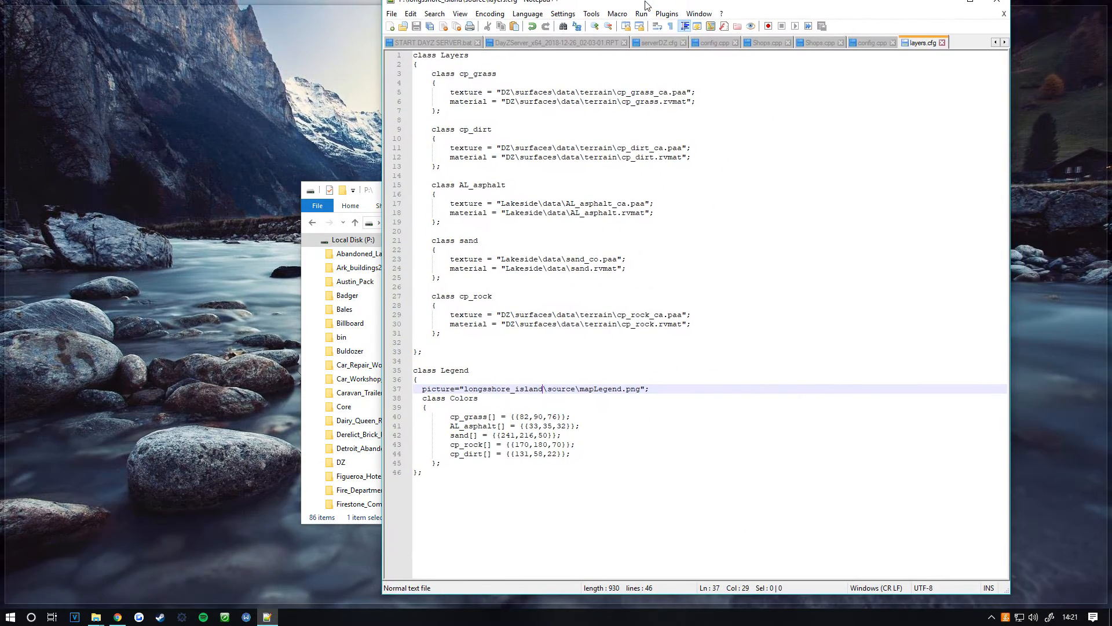
left_click(1106, 4)
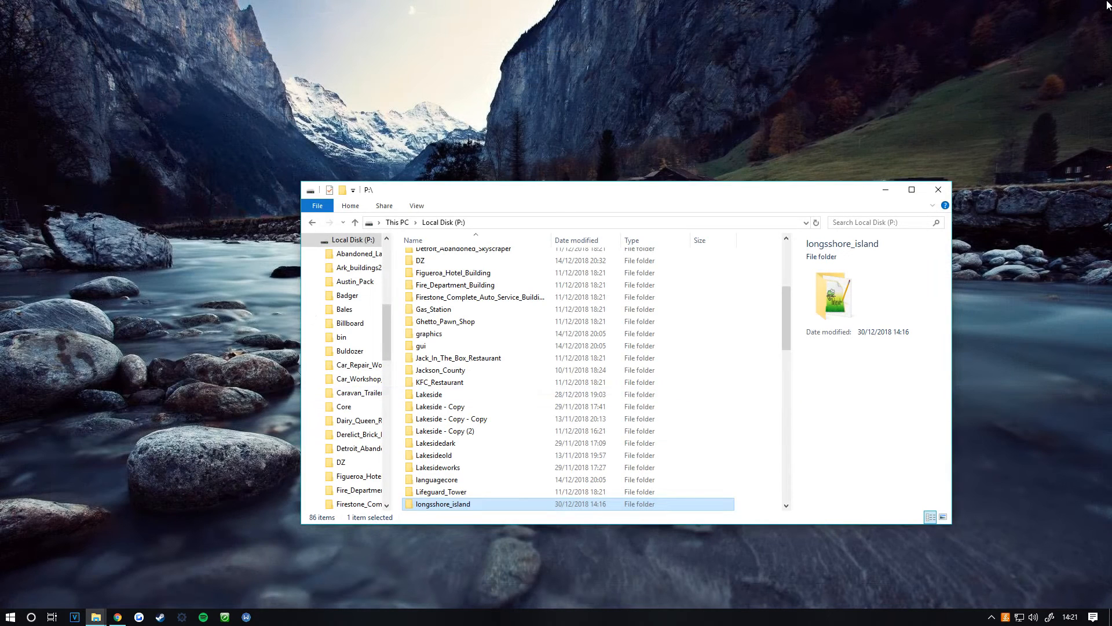
Check the details of the mask and satellite images among the files in the longsshore_island source folder
double_click(443, 504)
double_click(426, 269)
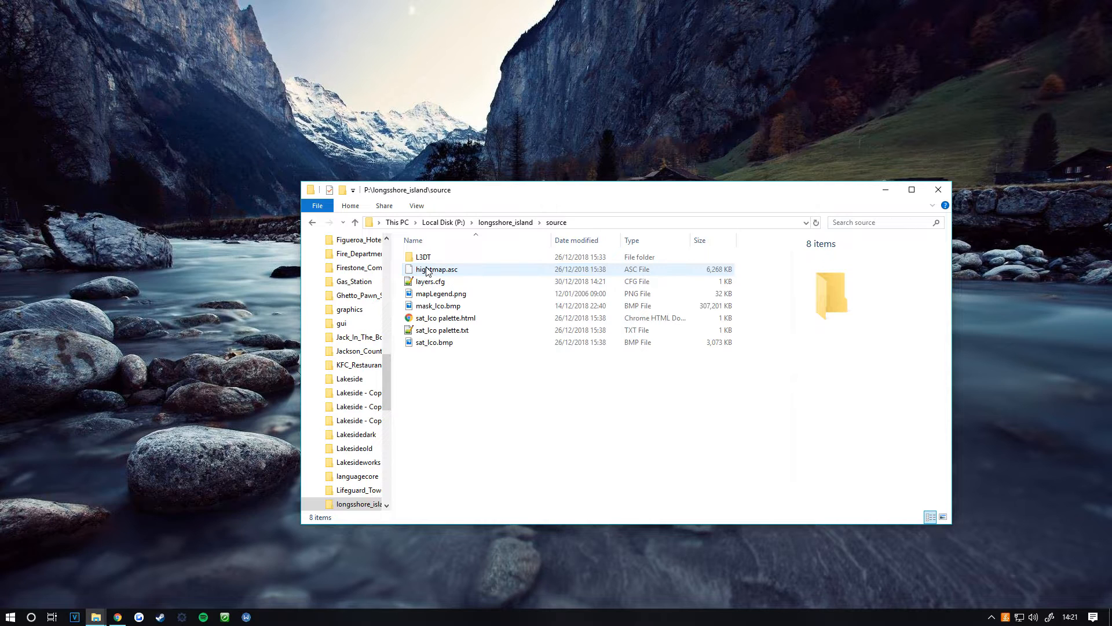
left_click(457, 310)
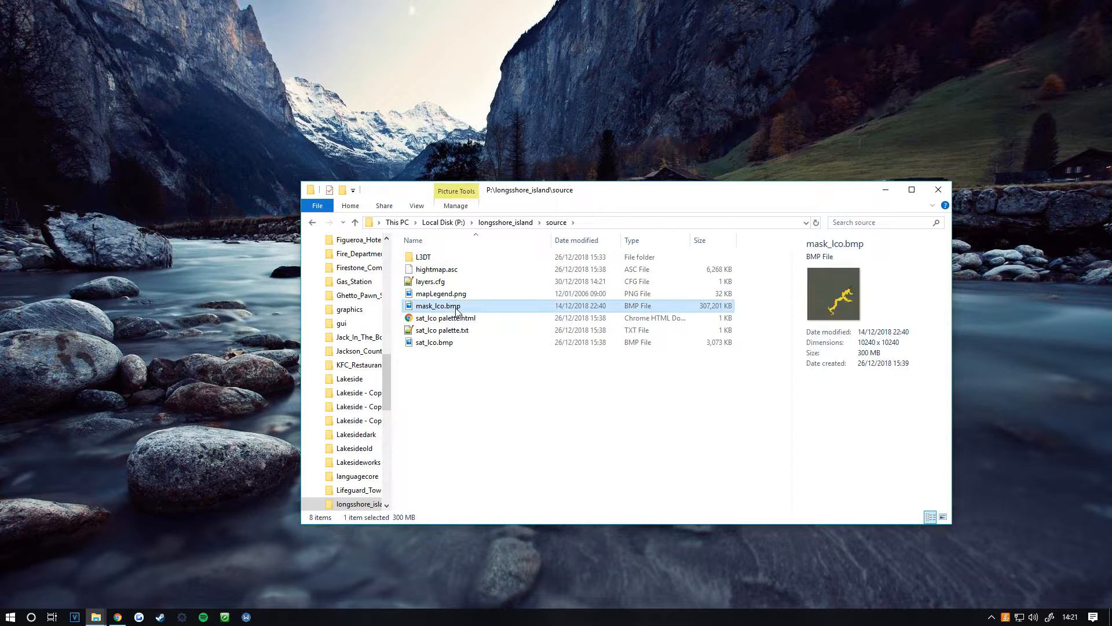
left_click(462, 343)
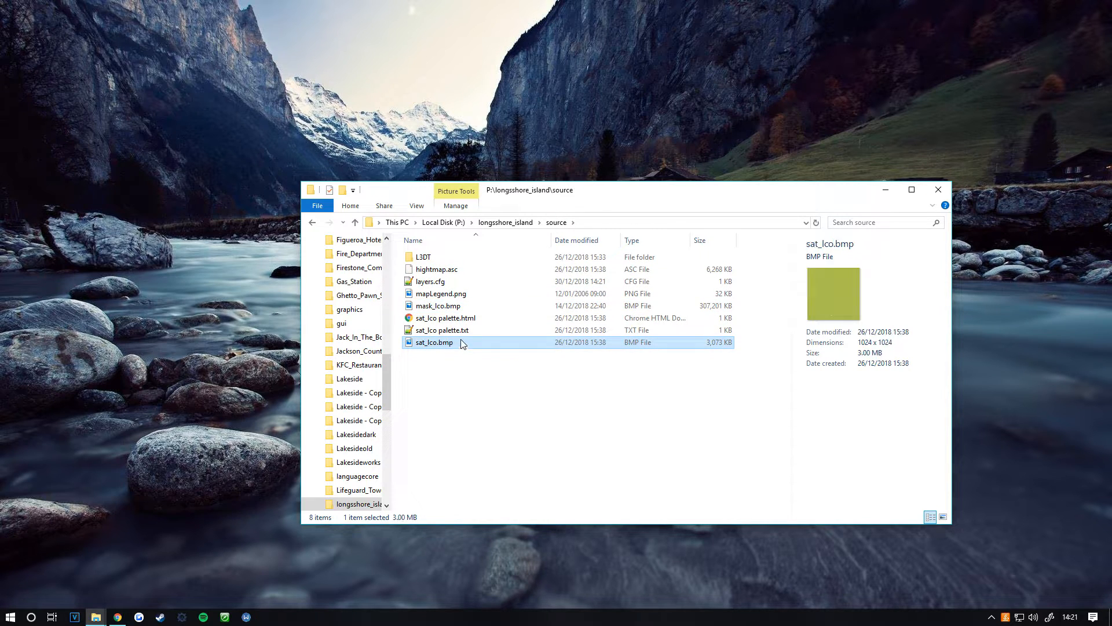
left_click(446, 282)
left_click(448, 272)
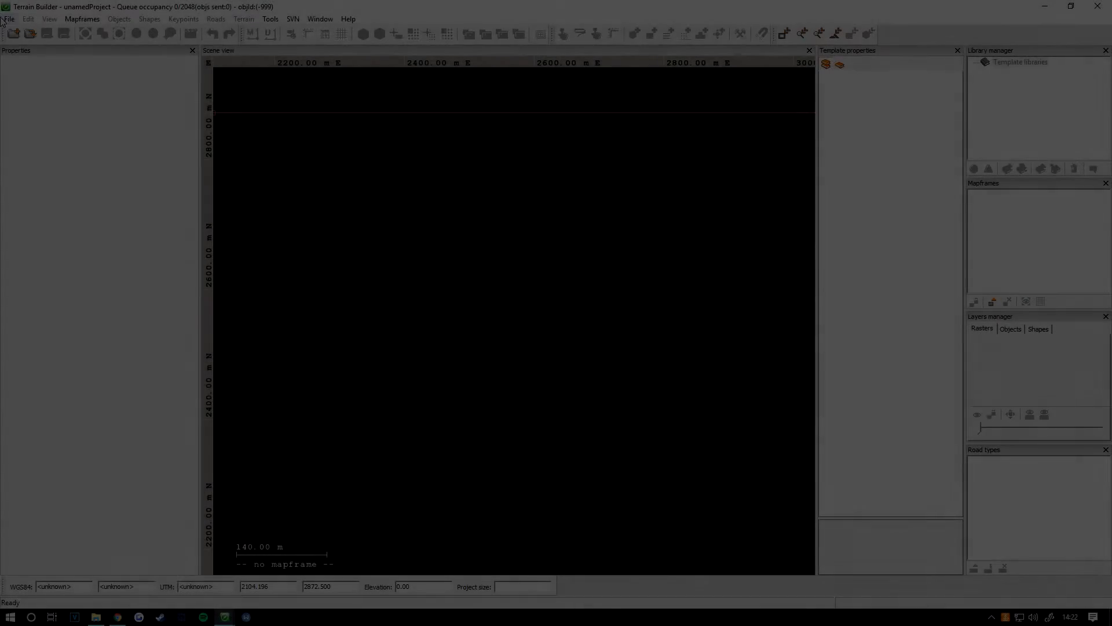
In Terrain Builder, start a new project and add a mapframe in UTM zone 31 (0°E - 6°E), subzone N
left_click(10, 18)
left_click(19, 33)
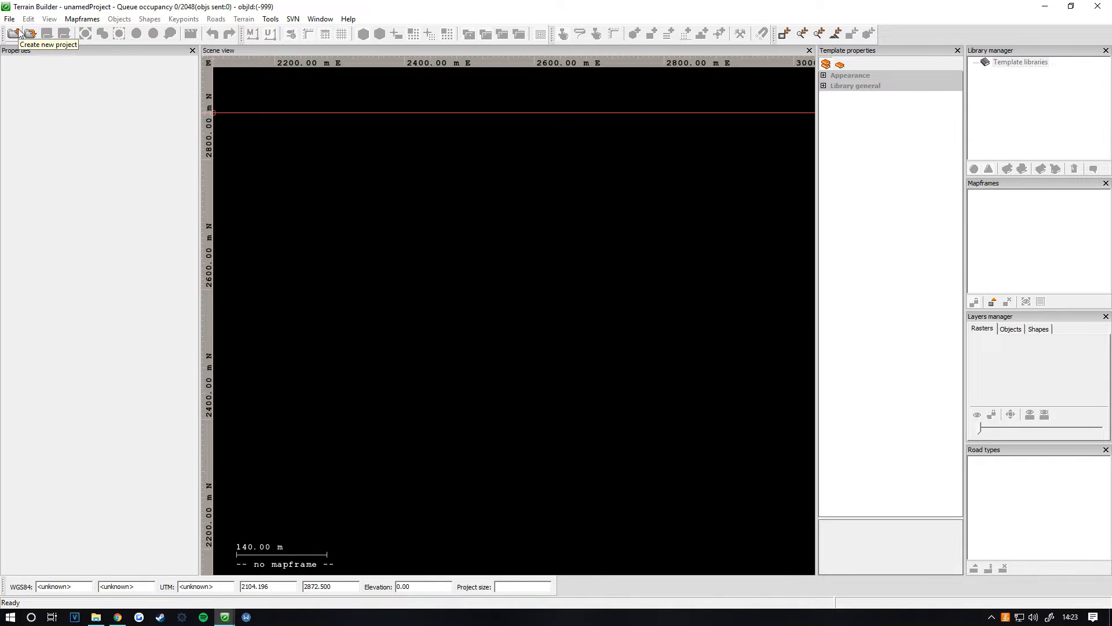
left_click(82, 21)
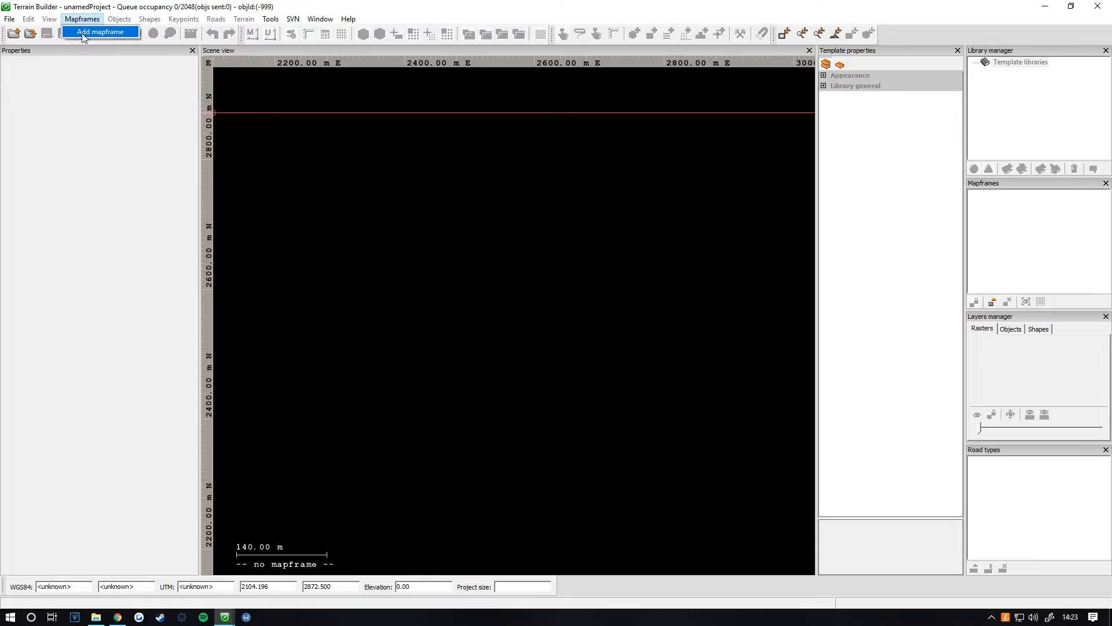
left_click(100, 32)
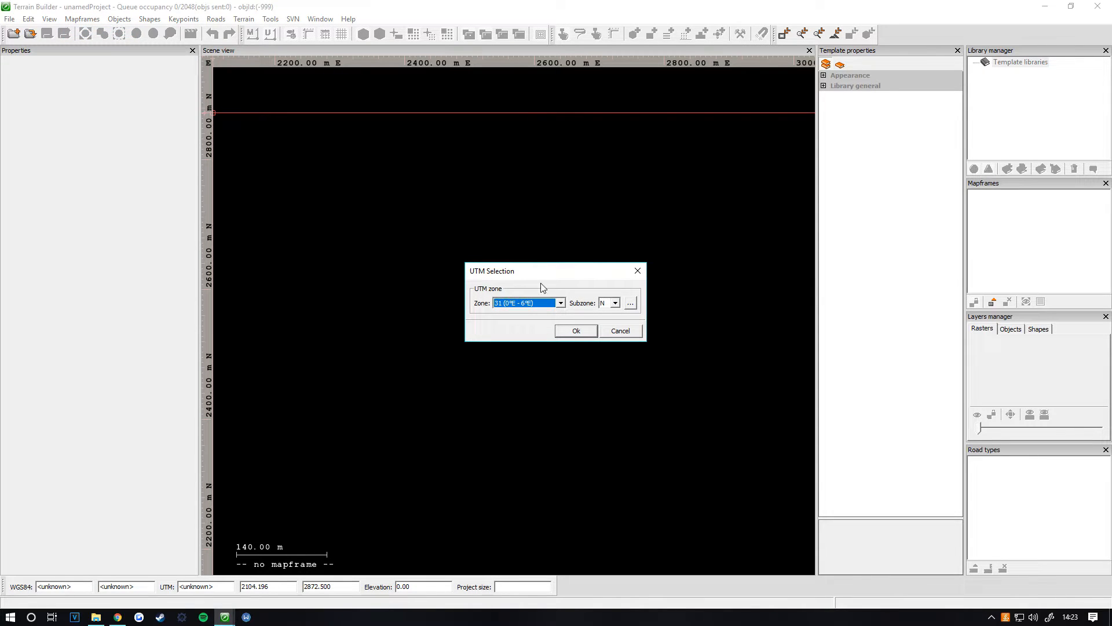
left_click(573, 331)
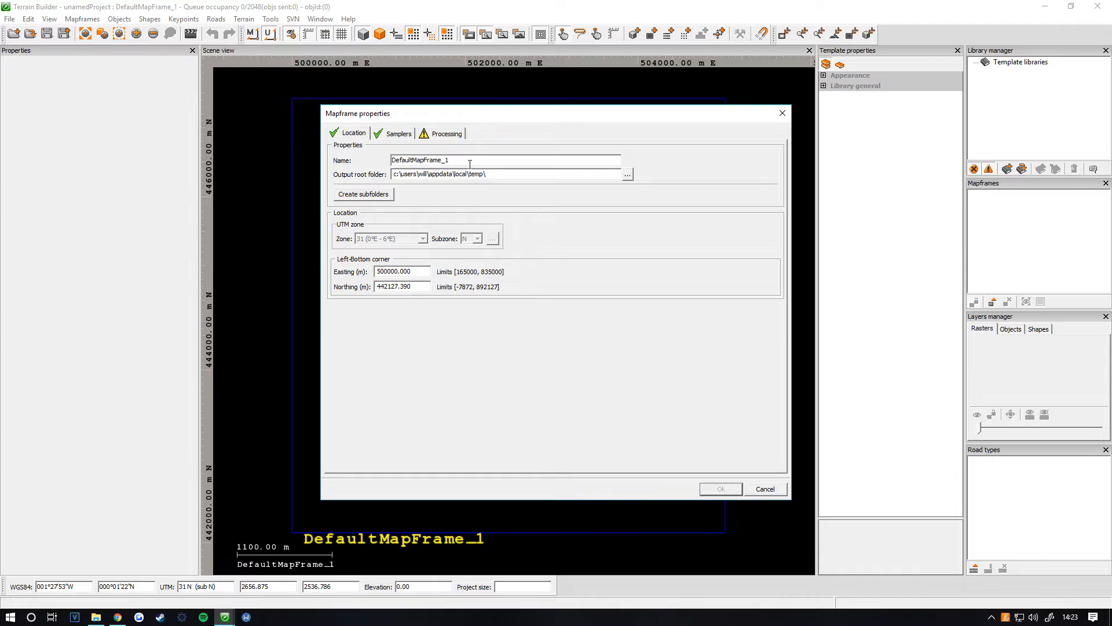
Name the mapframe longshore island and set its output root folder to P:\longsshore_island
left_click_drag(469, 164, 389, 162)
type("longshore island")
left_click(628, 174)
scroll(586, 351, "down", 15)
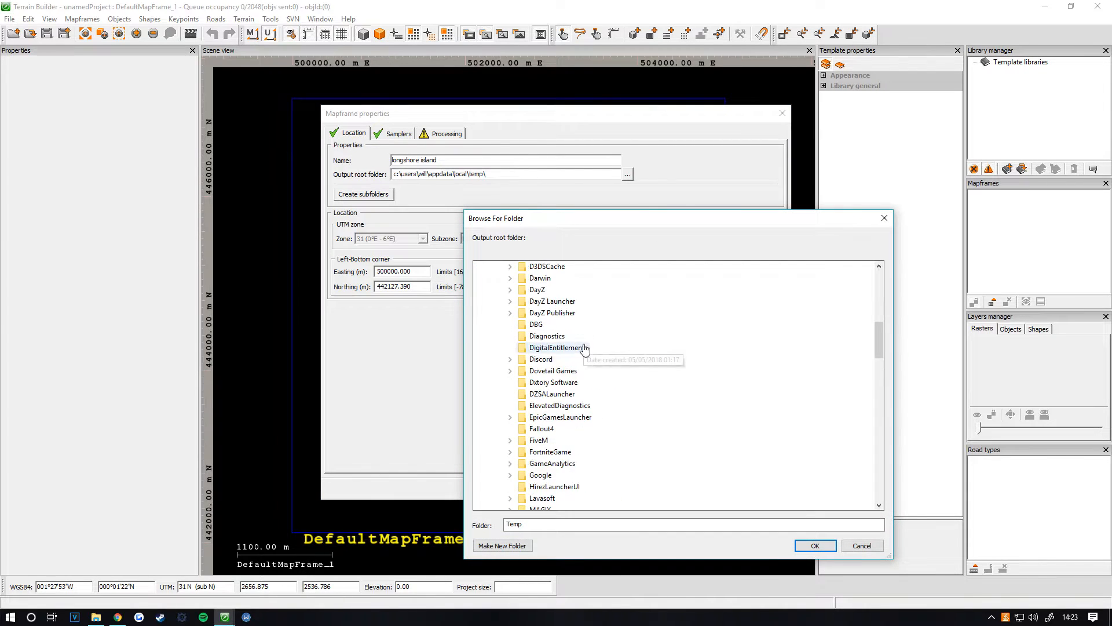
scroll(583, 364, "down", 6)
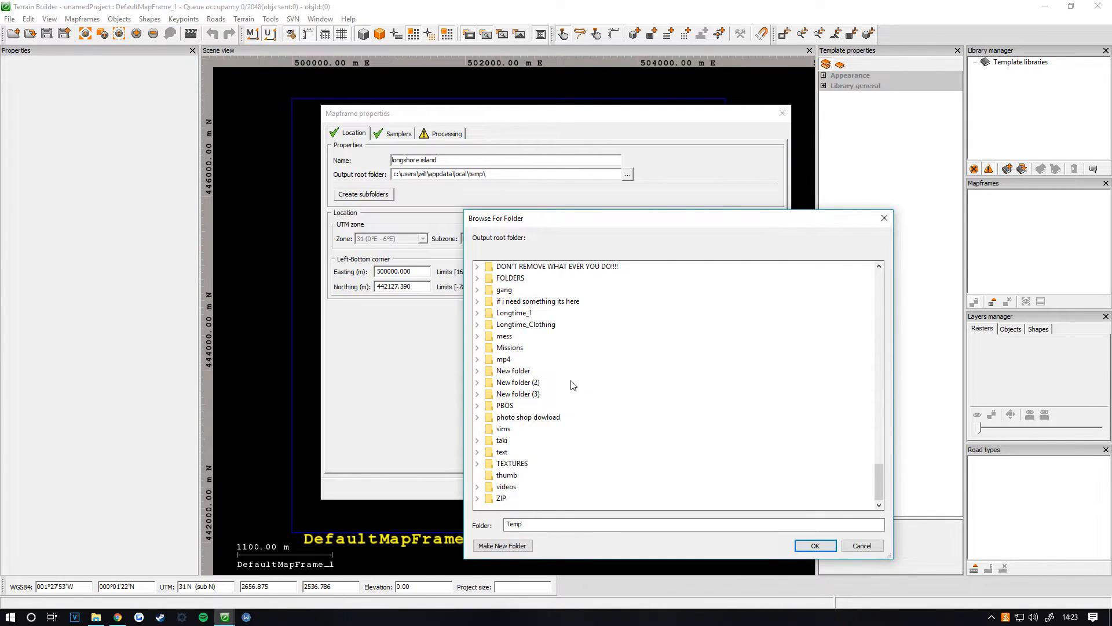
scroll(571, 382, "up", 4)
scroll(556, 377, "up", 15)
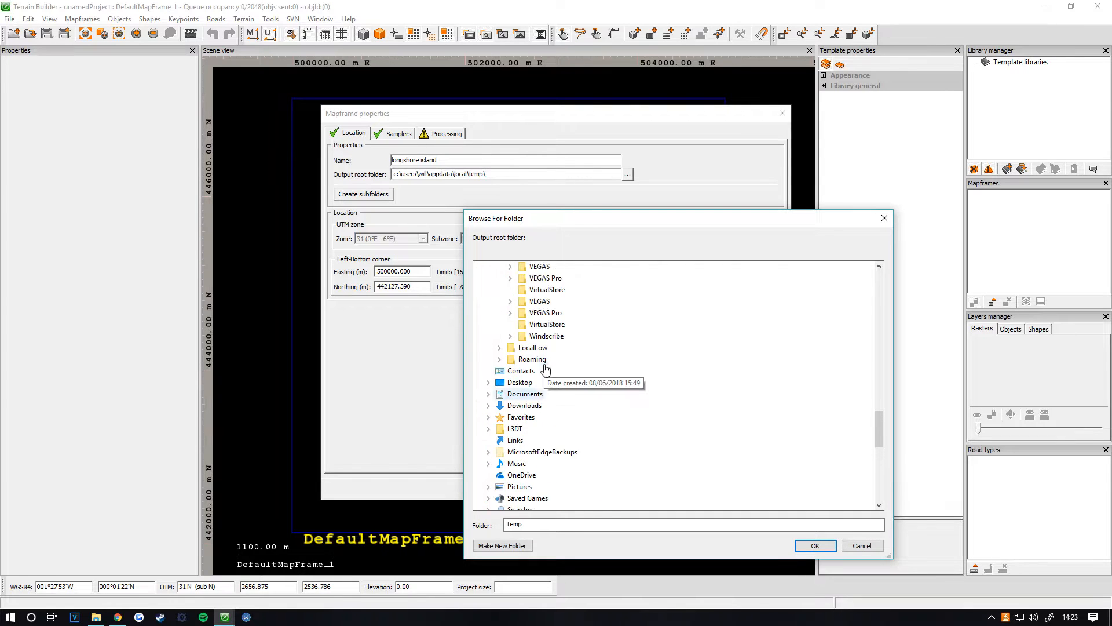
scroll(545, 369, "up", 15)
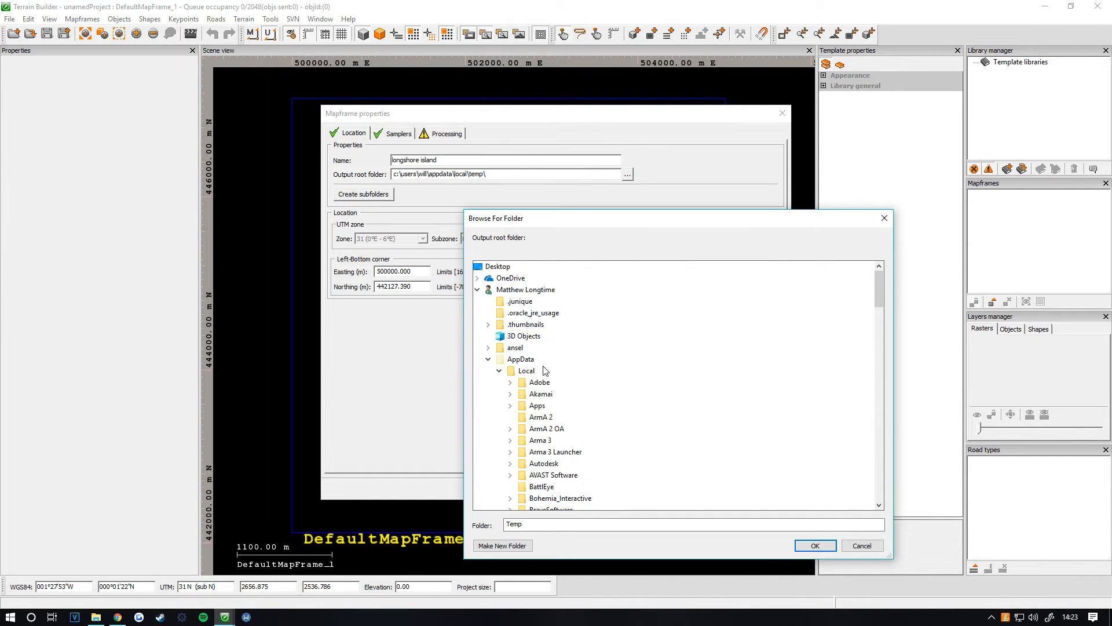
left_click(488, 359)
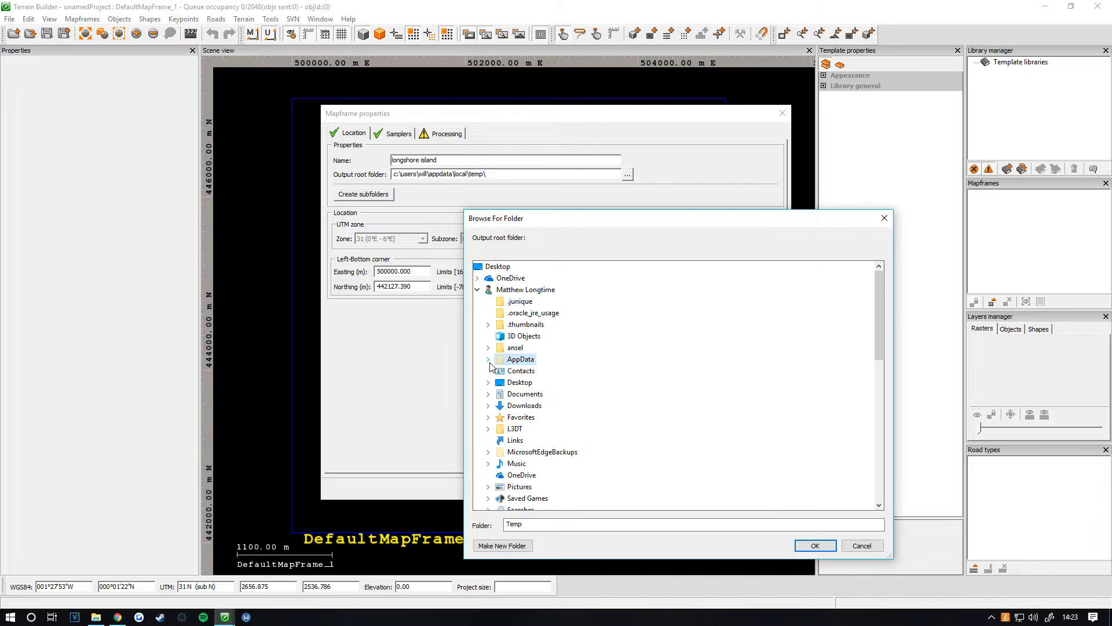
left_click(477, 290)
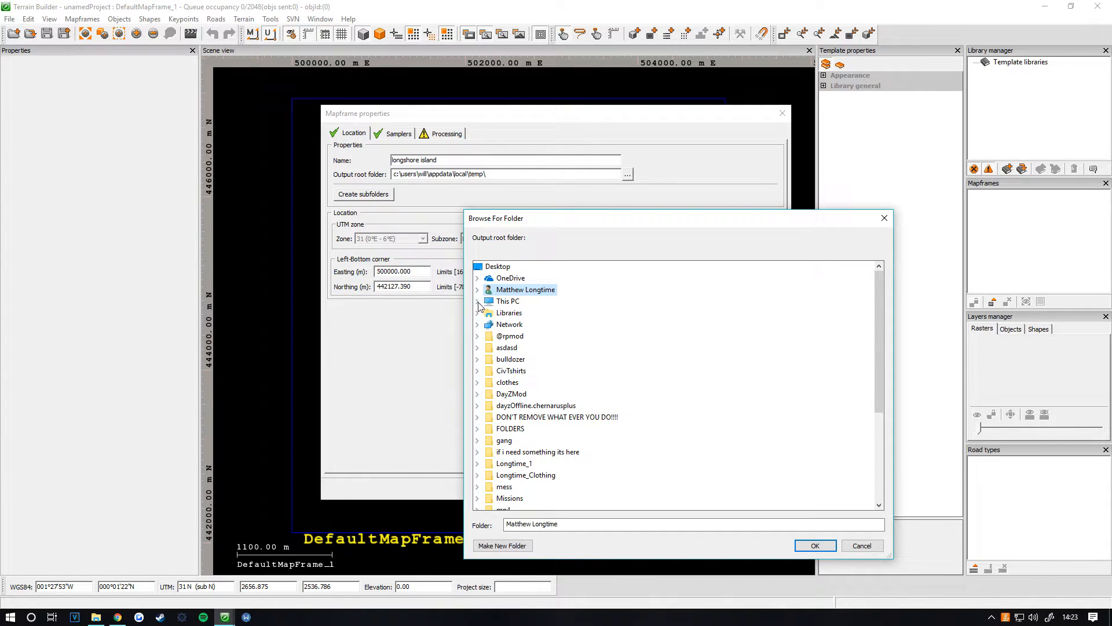
left_click(477, 301)
double_click(527, 440)
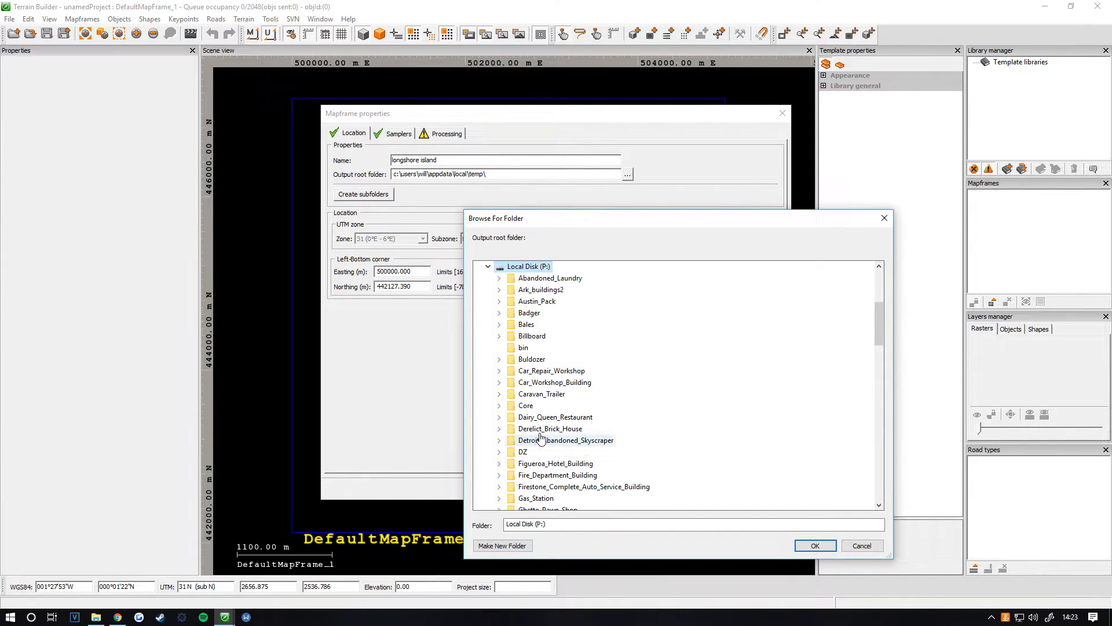
scroll(539, 435, "down", 5)
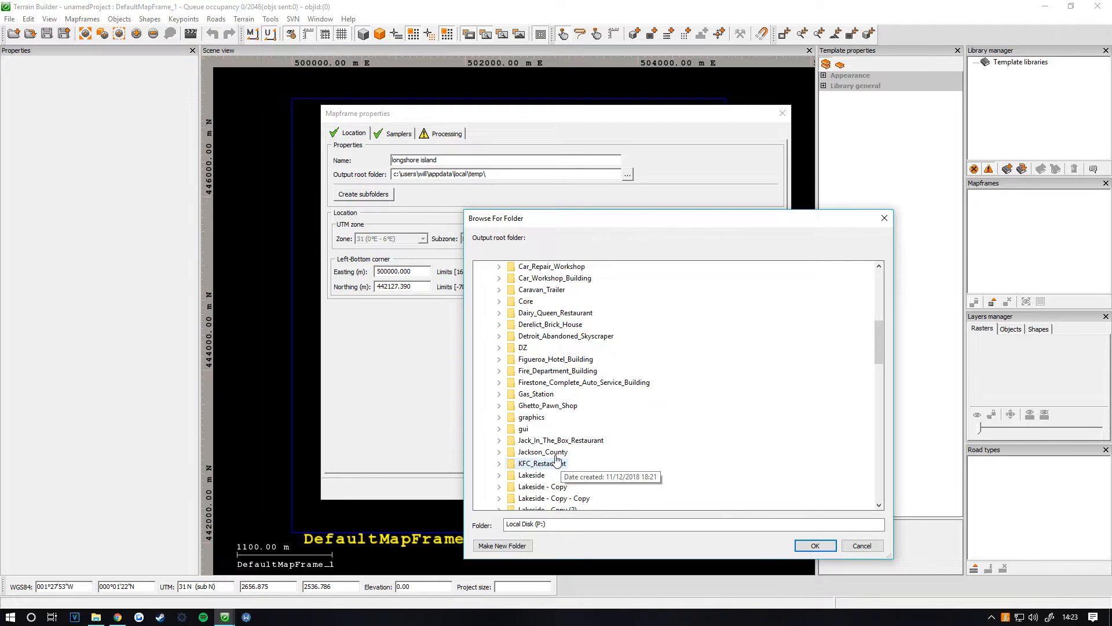
scroll(559, 437, "down", 3)
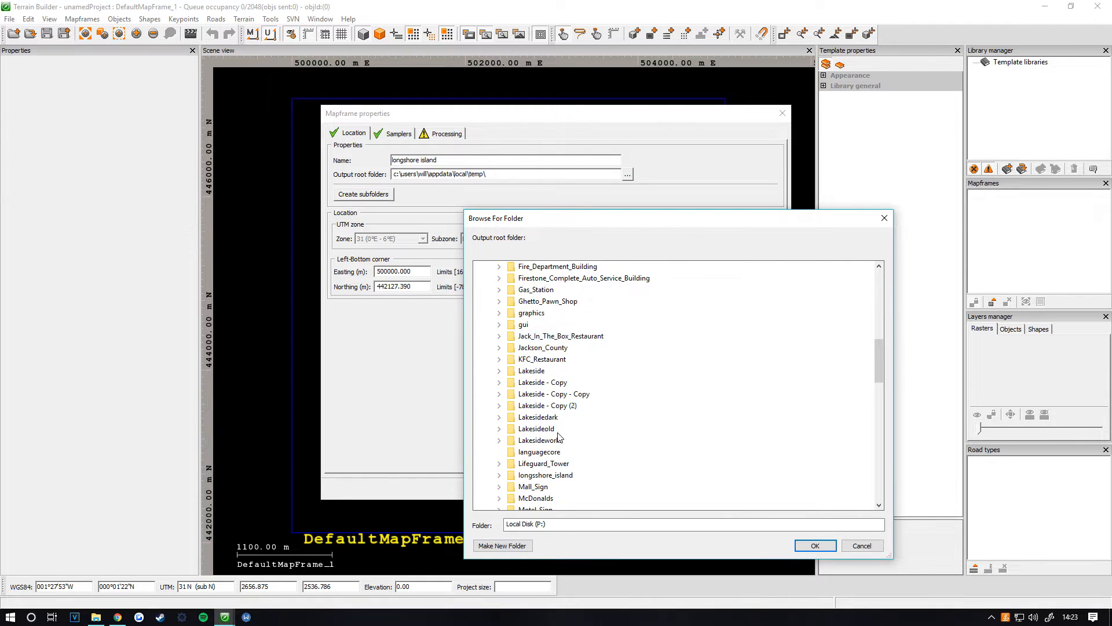
double_click(545, 475)
left_click(813, 544)
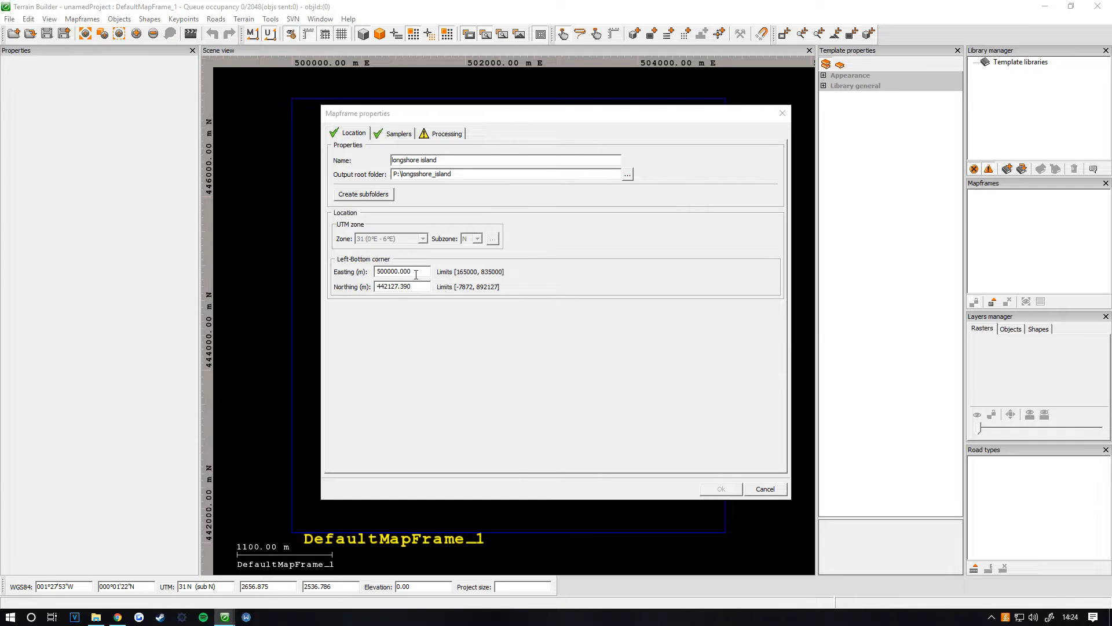
Set the mapframe's left-bottom corner to easting 200000 and northing 0
left_click_drag(415, 274, 236, 262)
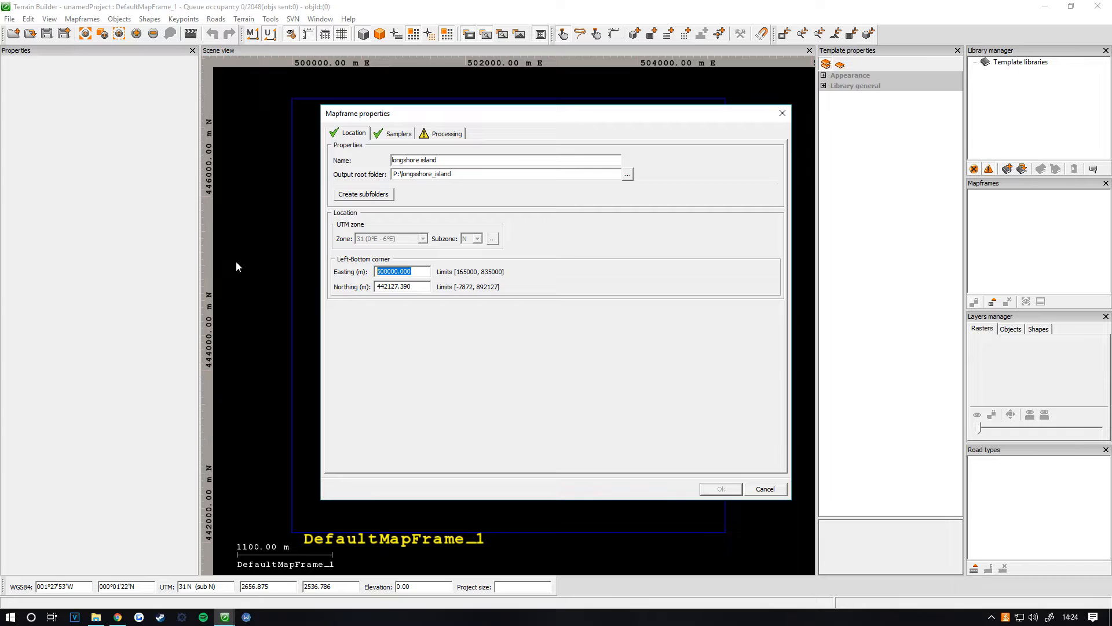
type("200000")
key("Tab")
type("0")
Set the terrain sampler's grid size to 1024 x 1024
left_click(396, 134)
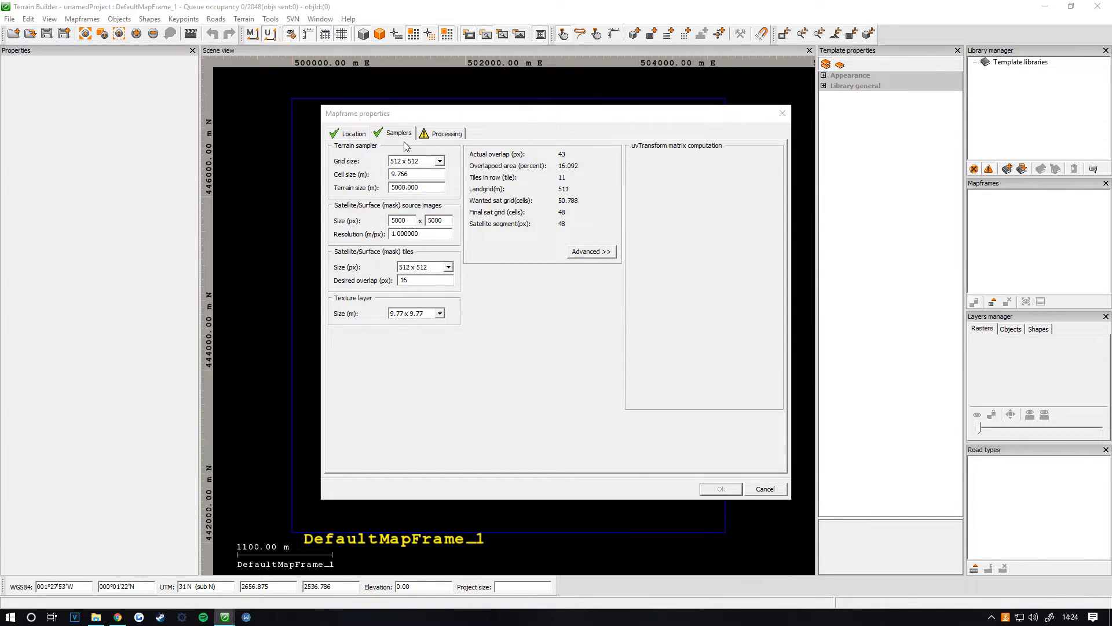
left_click(439, 161)
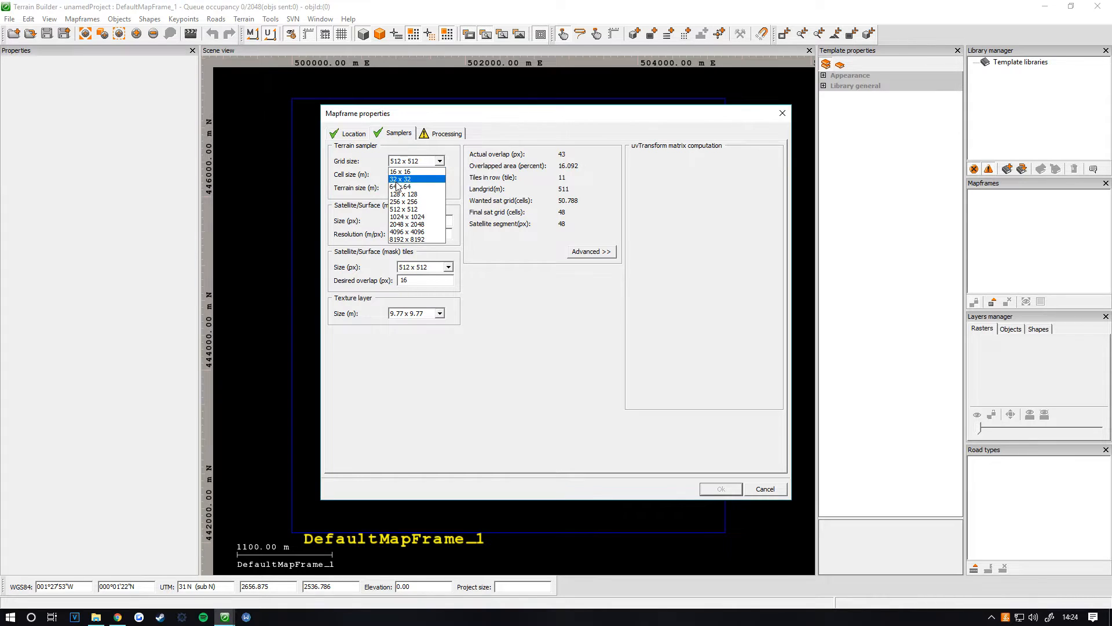
left_click(417, 218)
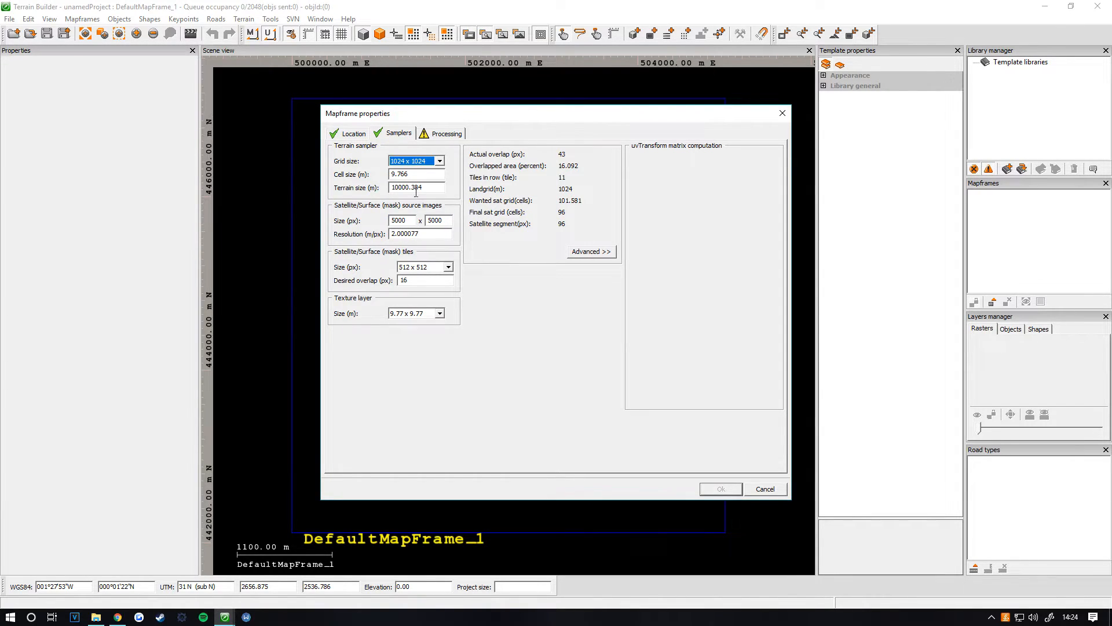
Set the terrain cell size to 10.000 m and the satellite/surface source image size to 10240 x 10240 px
key("Tab")
type("10")
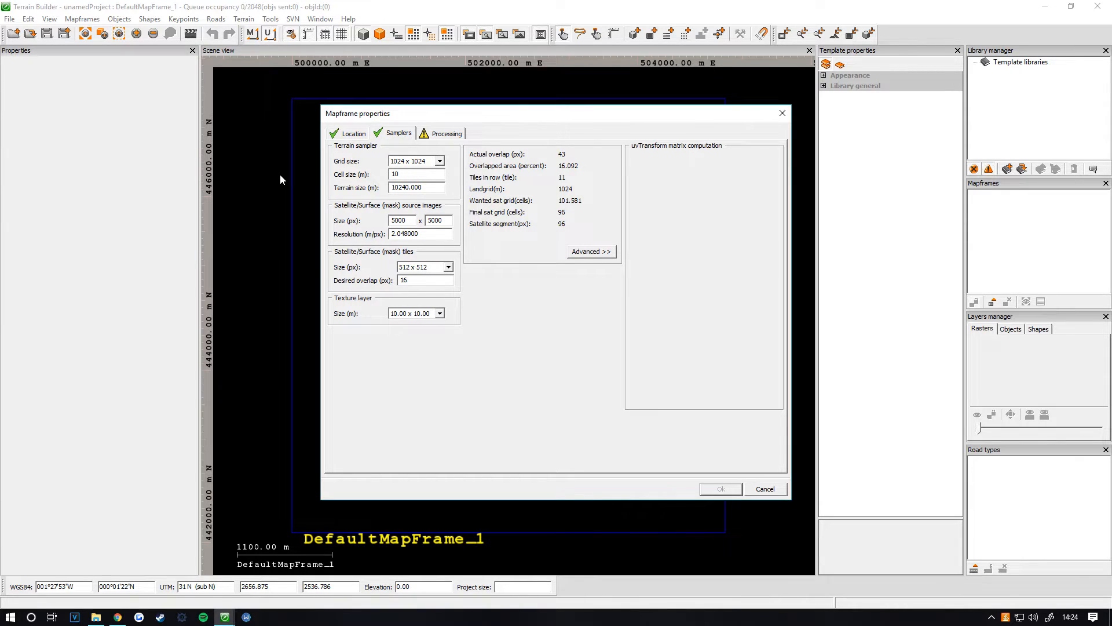
type(".000")
key("Tab")
key("Tab")
type("10")
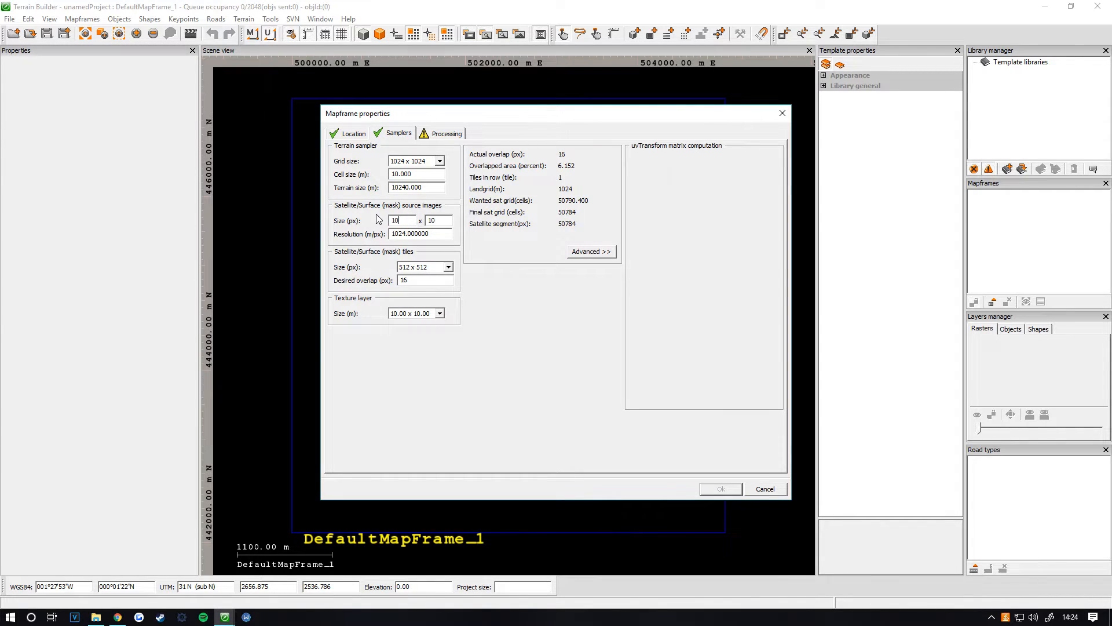
type("240")
Choose 512 x 512 px for the satellite/surface mask tiles and 40.00 x 40.00 m for the texture layer size
left_click(409, 271)
left_click(409, 268)
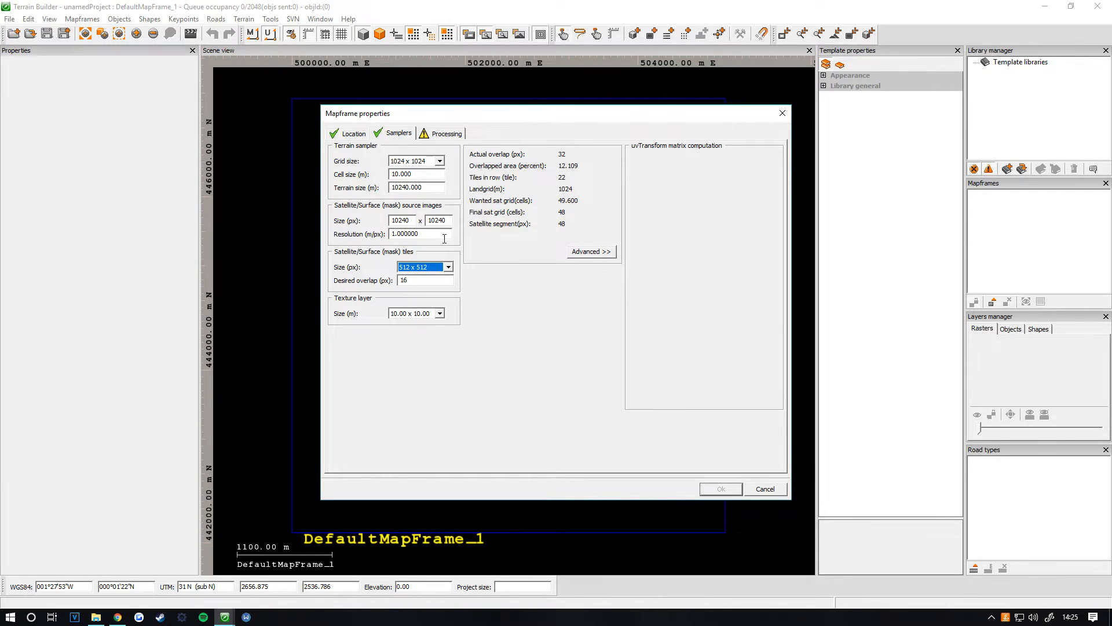
left_click(446, 266)
left_click(423, 302)
left_click(424, 267)
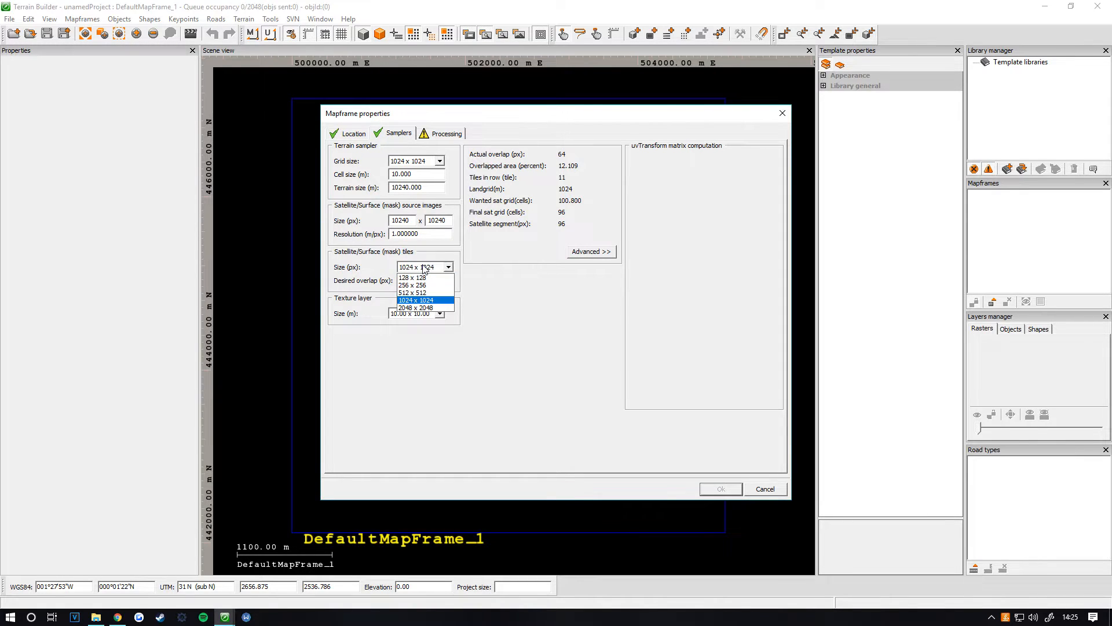
left_click(410, 293)
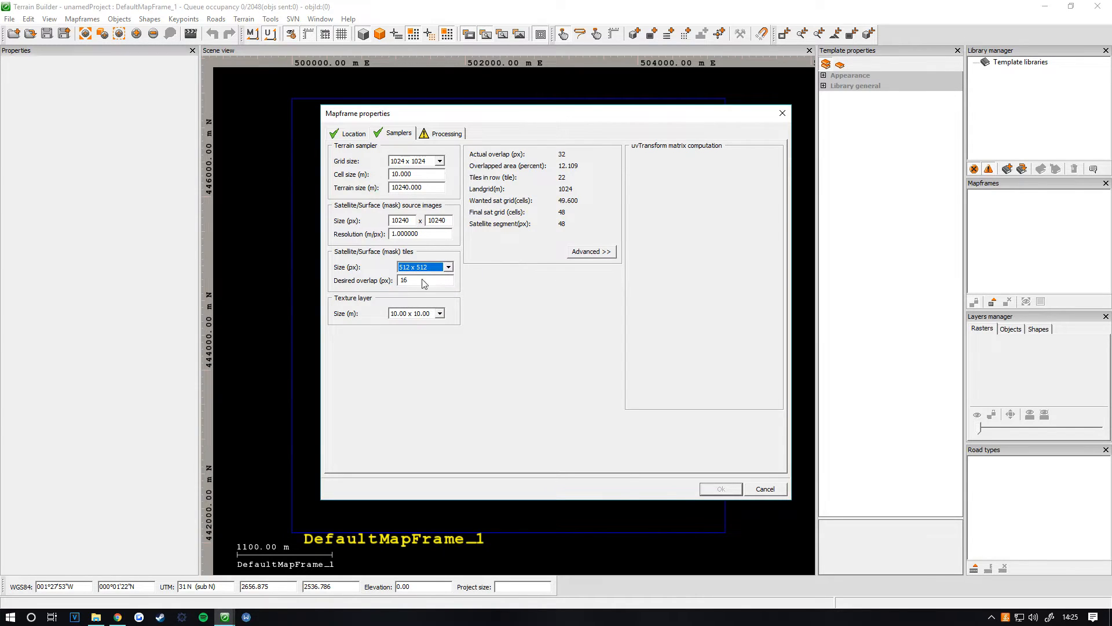
left_click(418, 316)
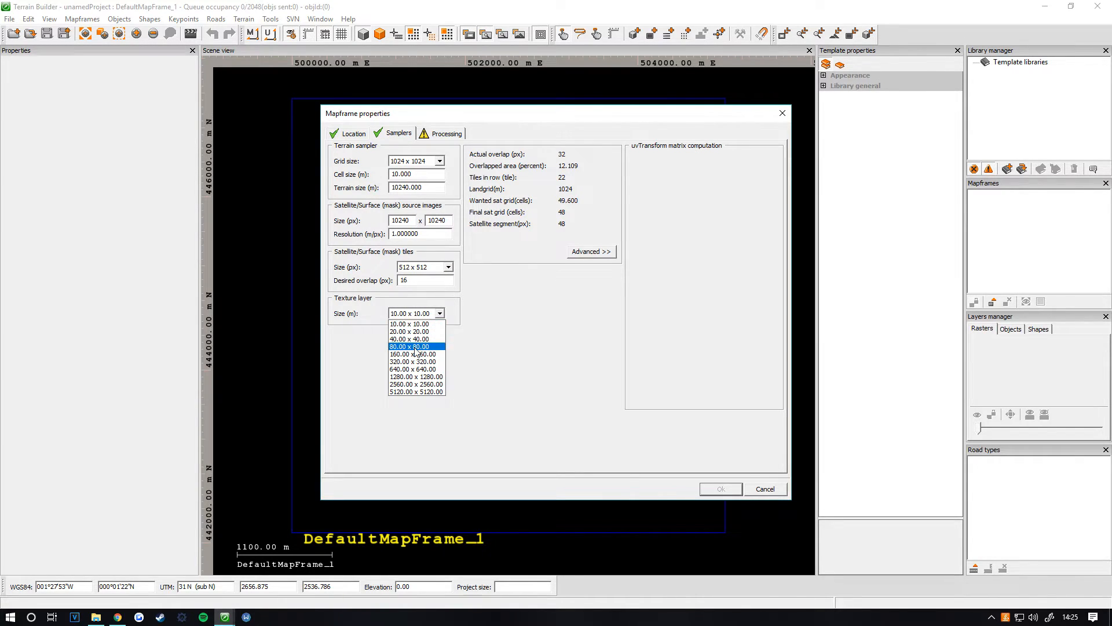
left_click(411, 341)
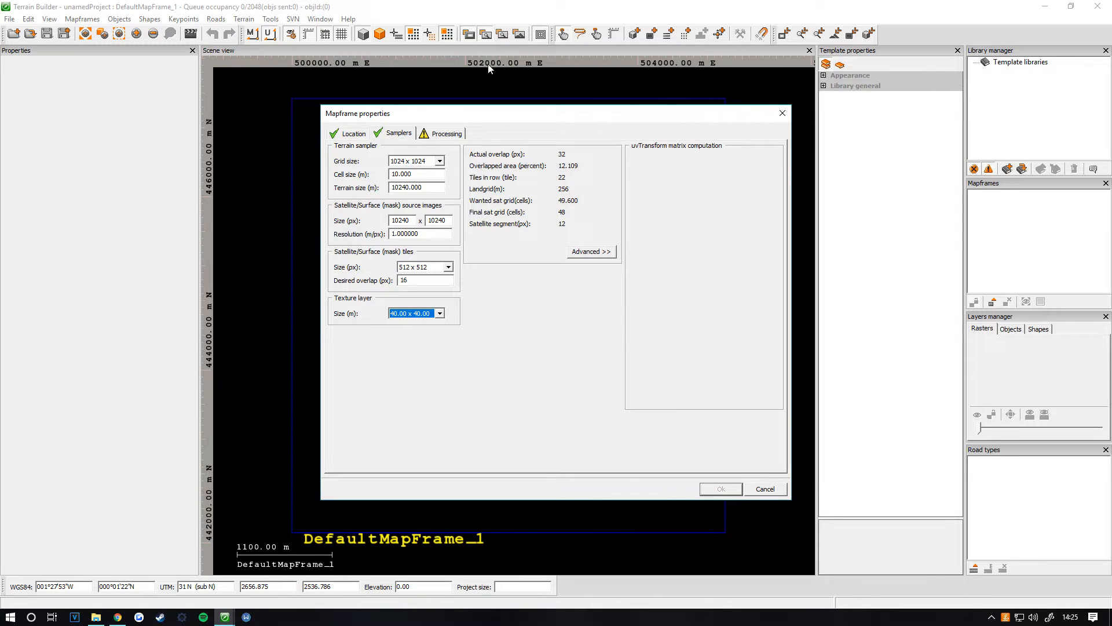
Load layers.cfg from P:\longsshore_island\source as the layers config file for the imagery processing
left_click(442, 136)
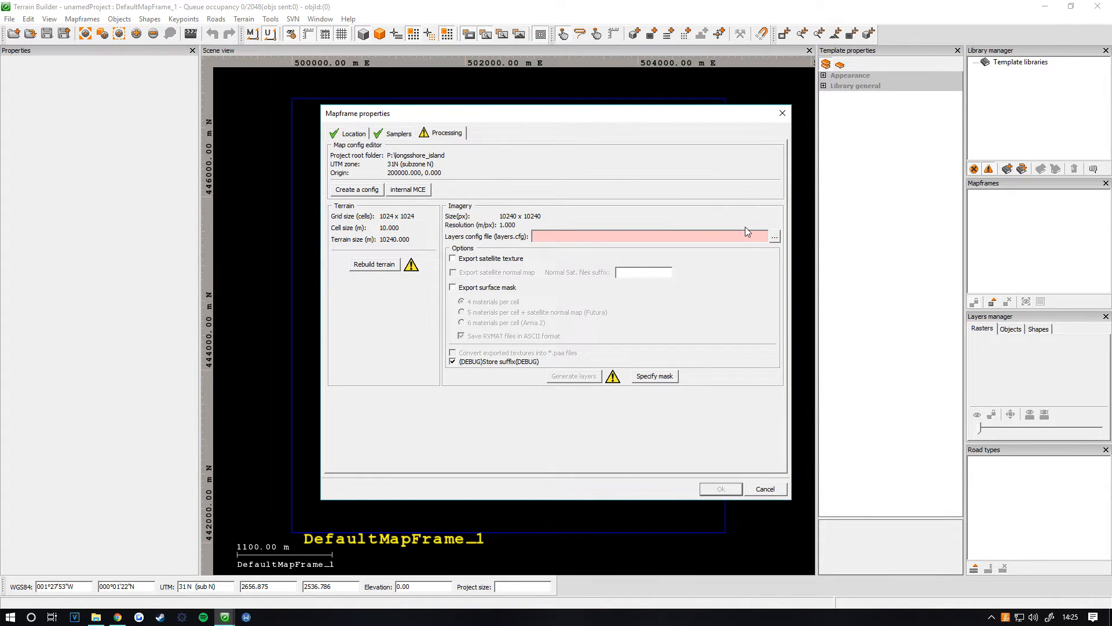
left_click(775, 236)
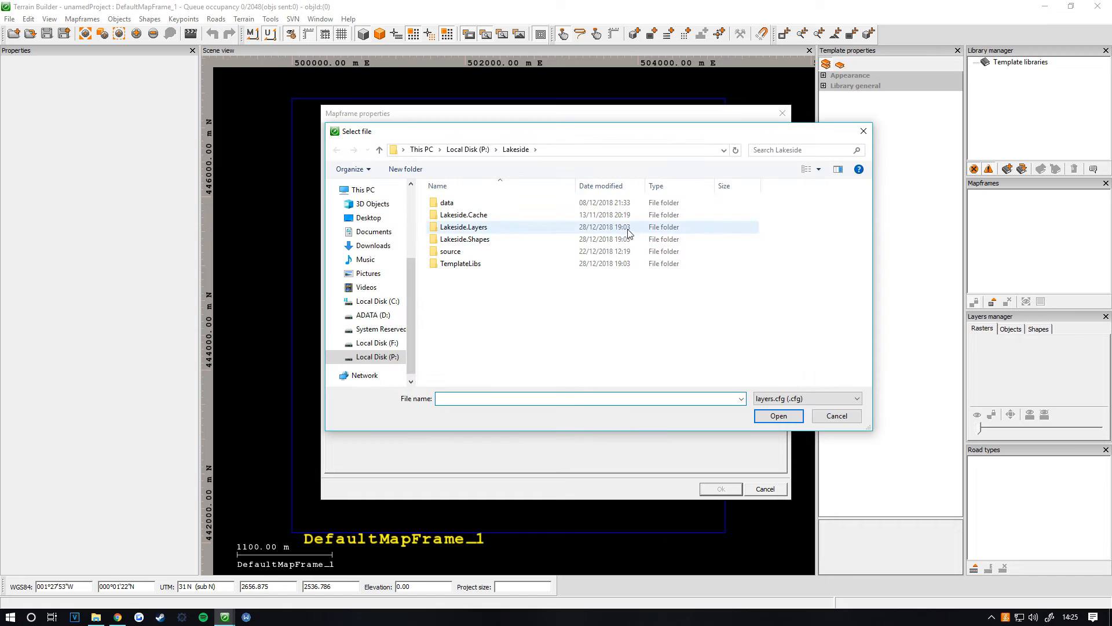
left_click(476, 151)
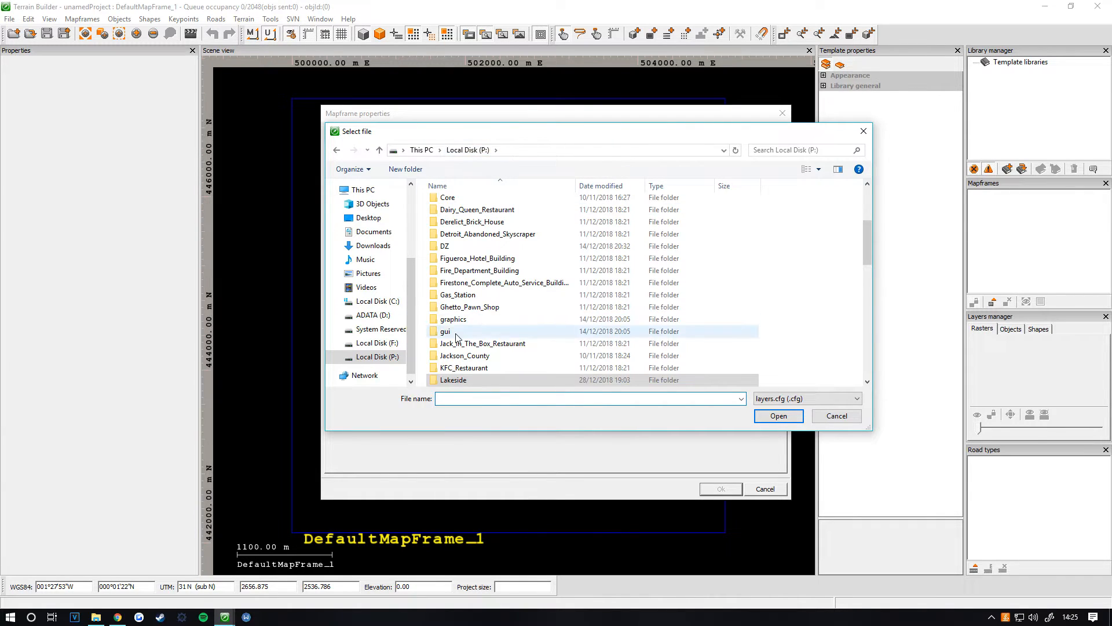
scroll(454, 374, "down", 5)
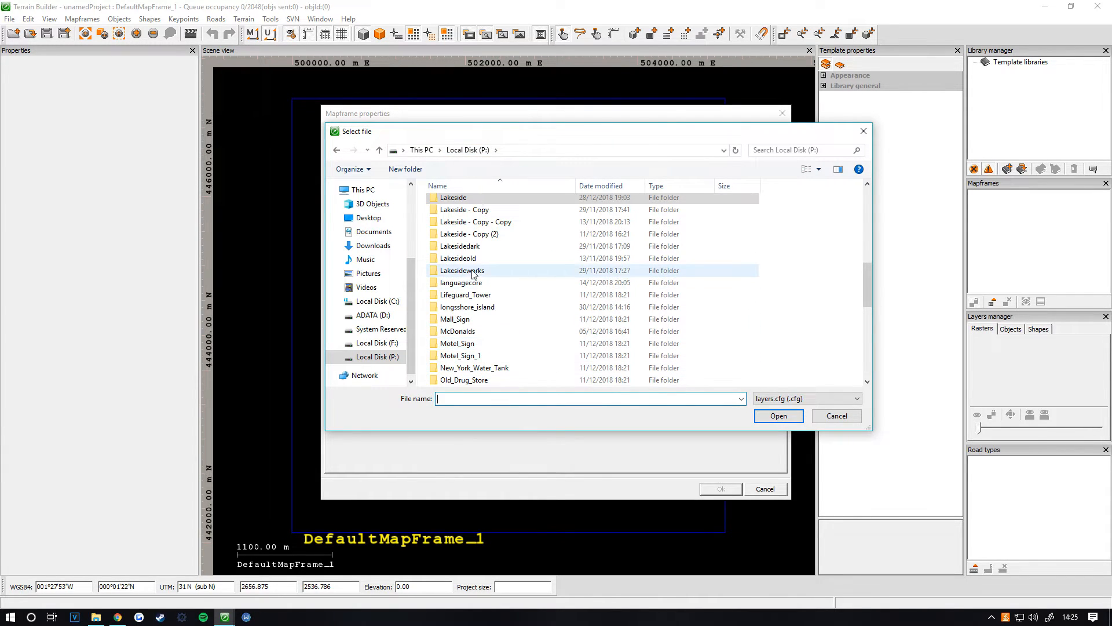
left_click(478, 309)
double_click(478, 308)
double_click(475, 219)
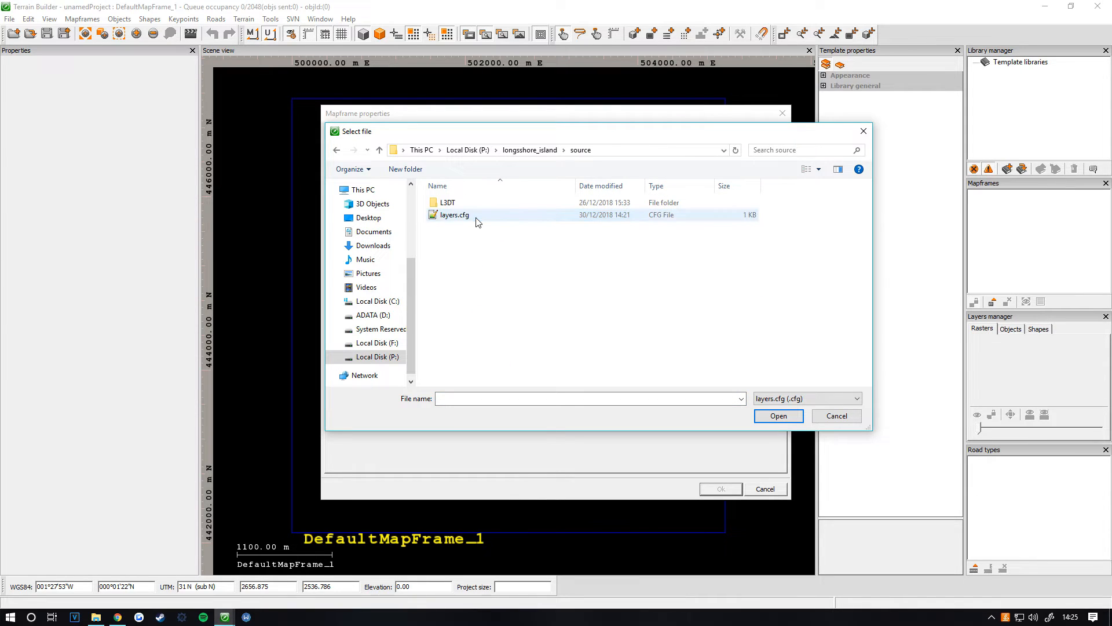
double_click(474, 219)
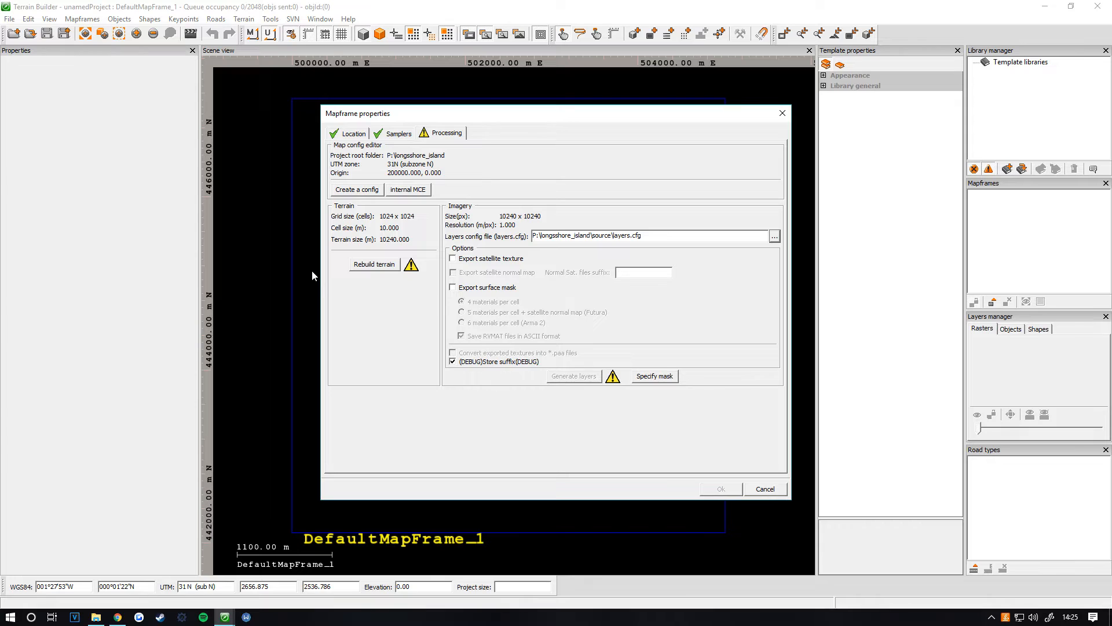
Rebuild the terrain for the mapframe and accept the mapframe properties
left_click(390, 267)
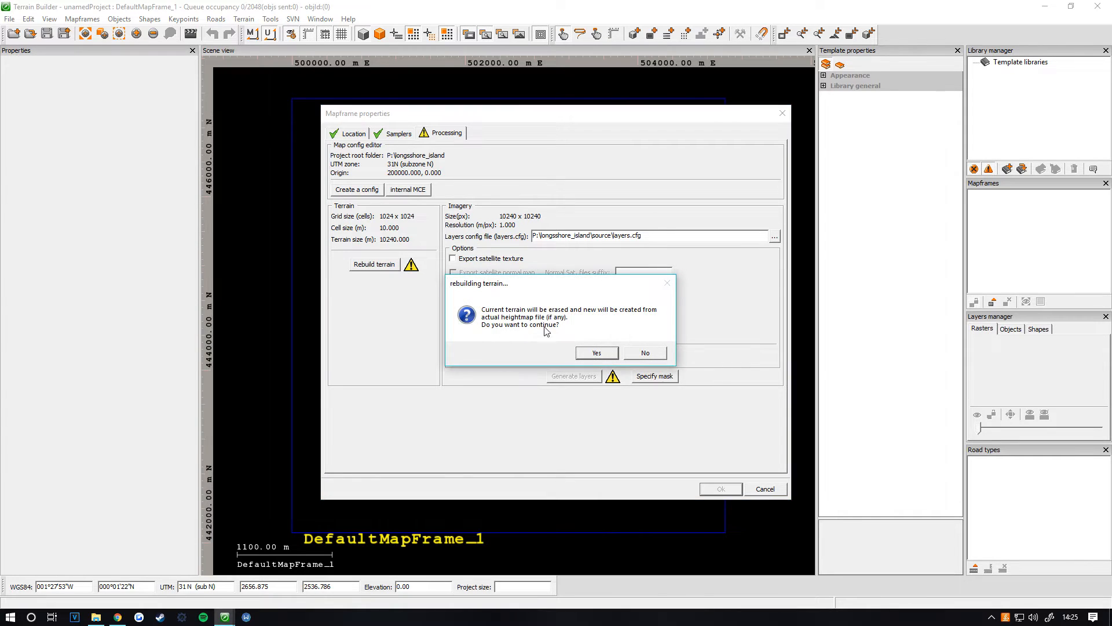
left_click(596, 351)
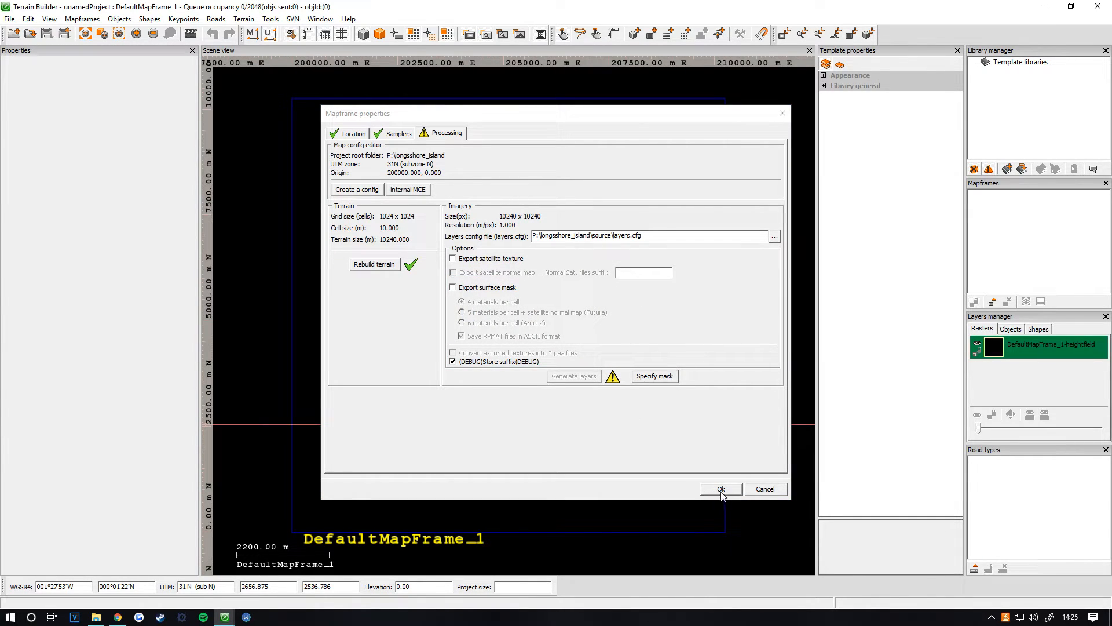
left_click(720, 488)
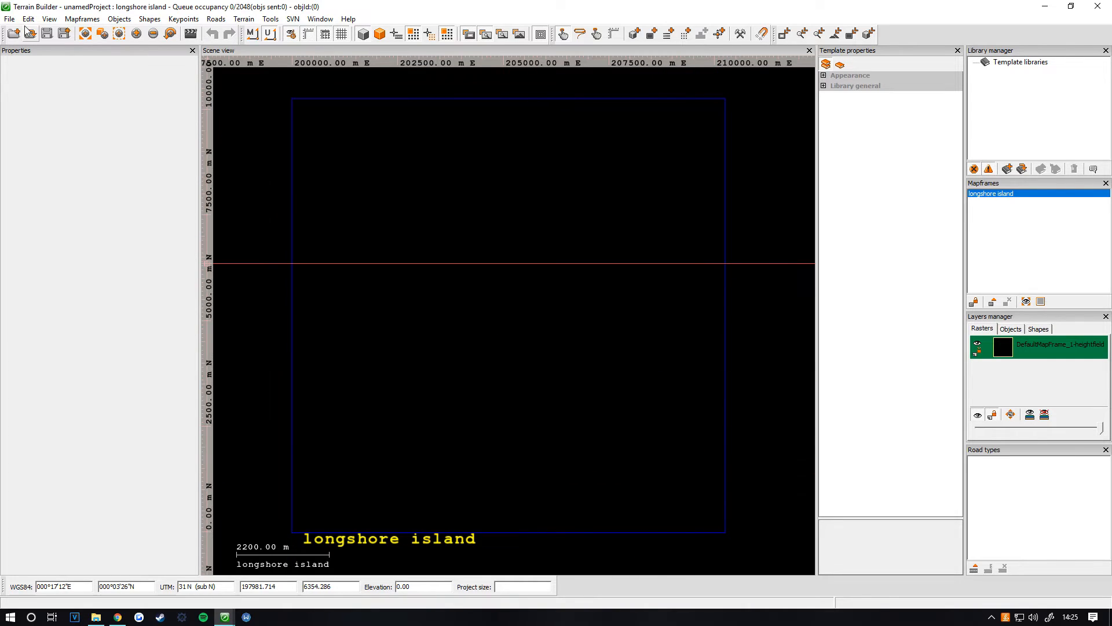
Save the project as longshoreisland.tv4p in the P:\longsshore_island folder
left_click(48, 34)
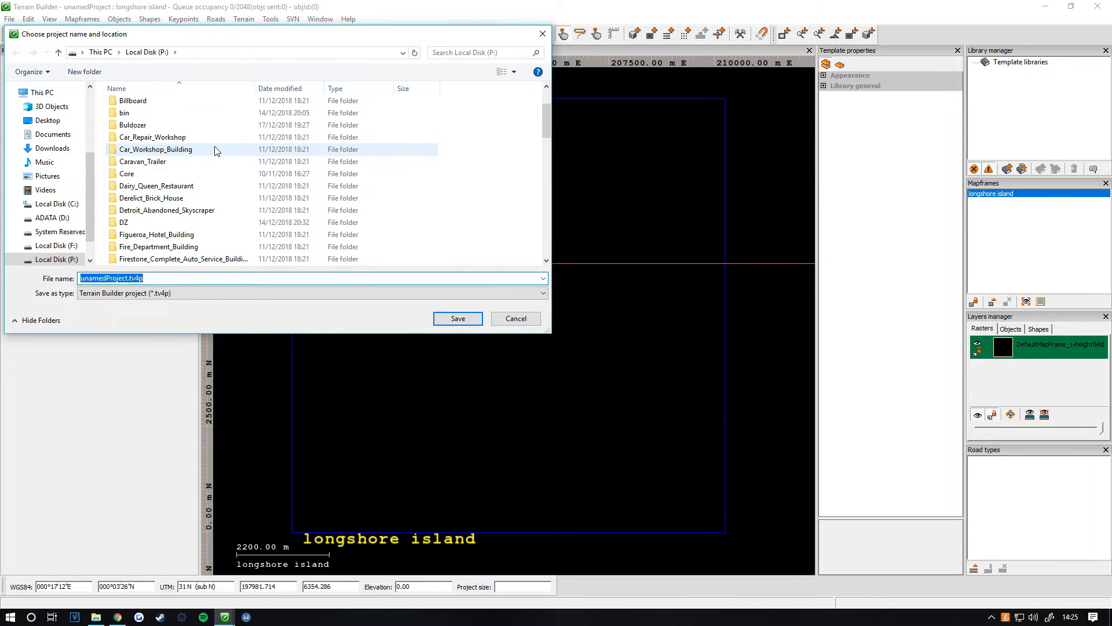
scroll(214, 151, "down", 5)
scroll(213, 160, "down", 3)
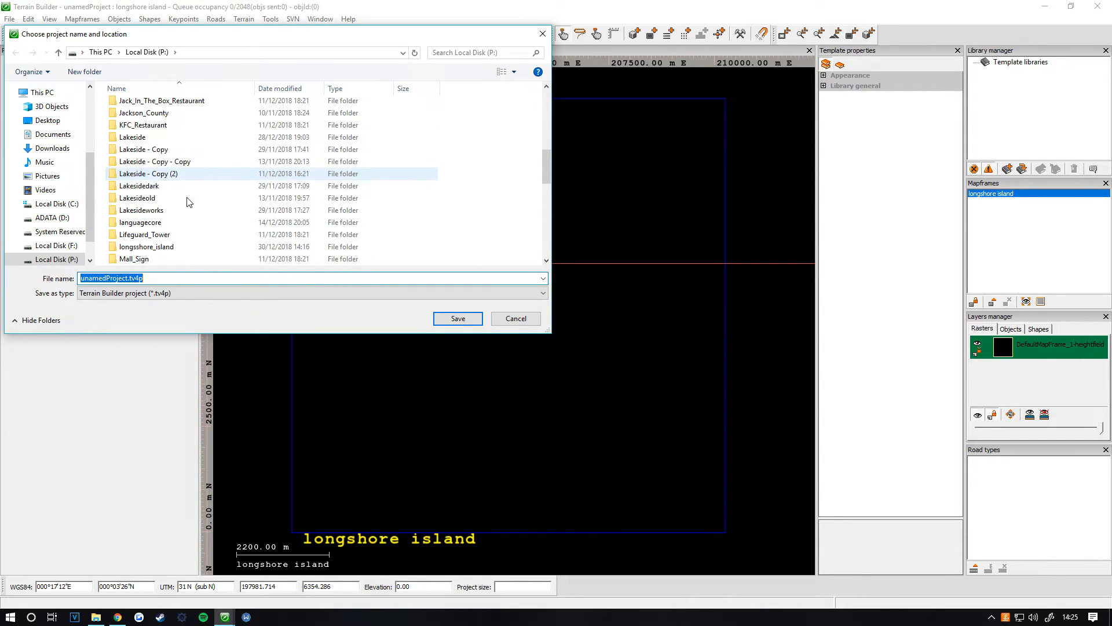
double_click(164, 246)
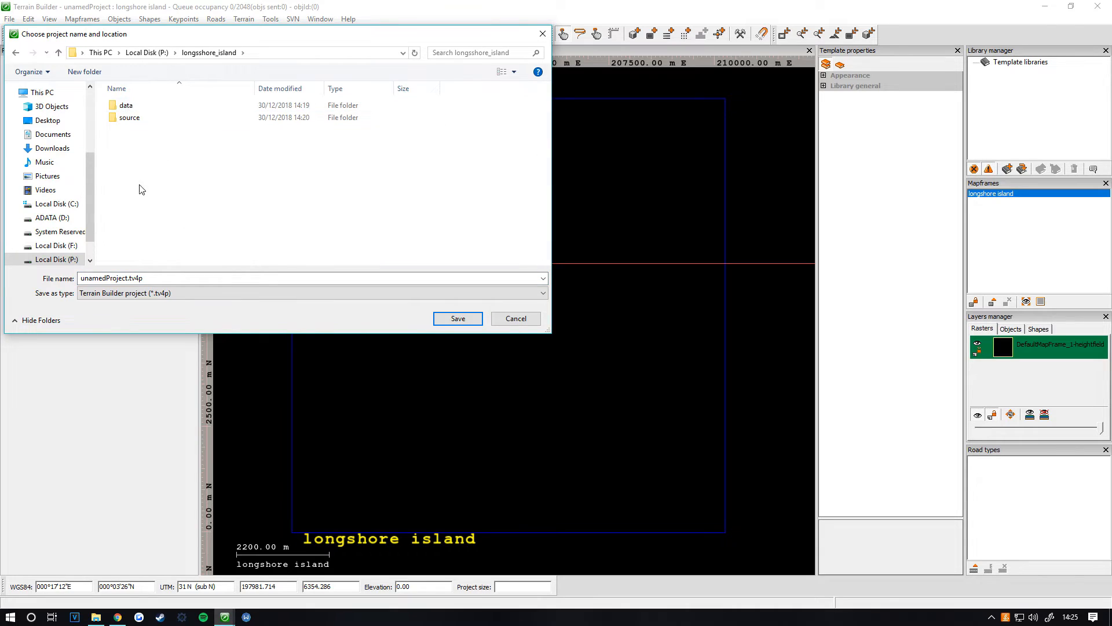
left_click(130, 276)
left_click(130, 278)
left_click(128, 281)
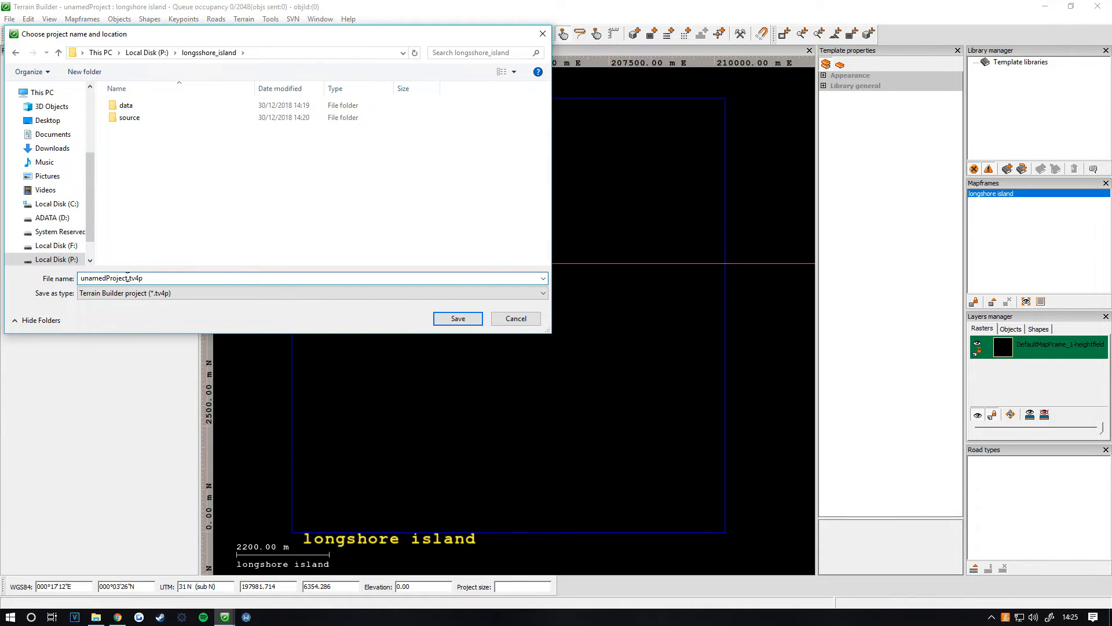
key("BackSpace")
key("BackSpace")
key("BackSpace")
key("BackSpace")
key("BackSpace")
key("BackSpace")
key("BackSpace")
key("BackSpace")
key("BackSpace")
key("BackSpace")
key("BackSpace")
key("BackSpace")
key("BackSpace")
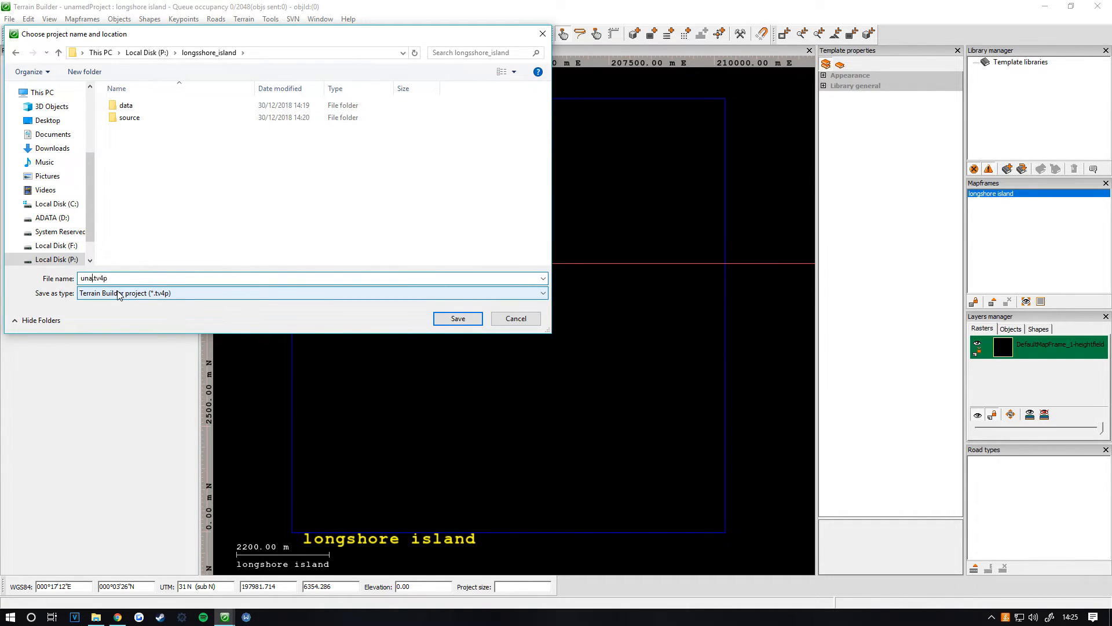
type("longshore ")
type("island")
key("Return")
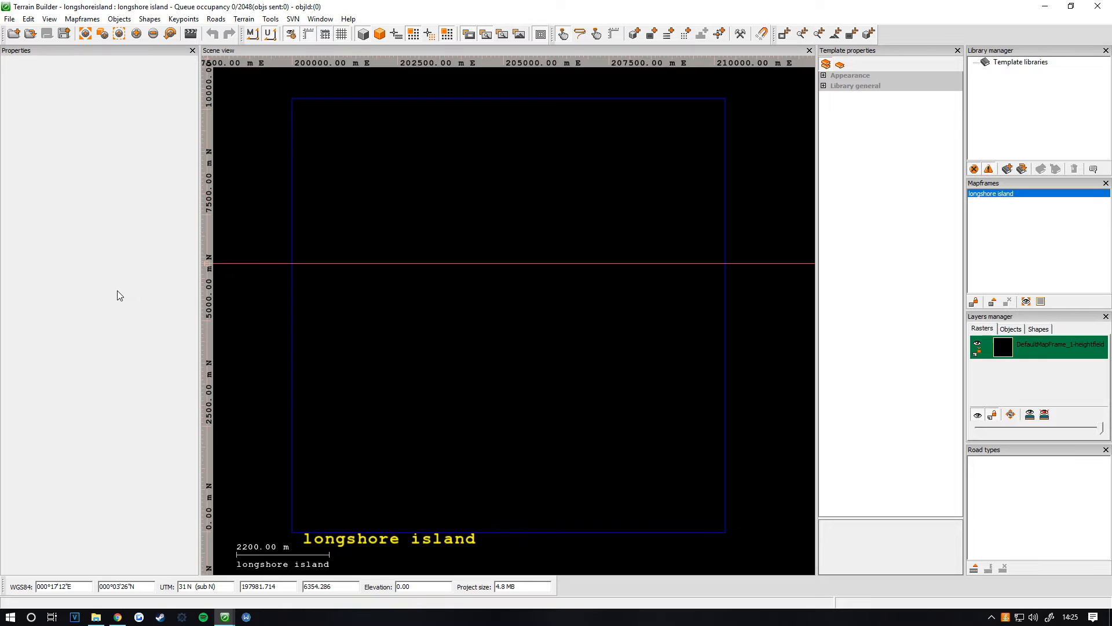
Refresh the heightfield raster layer from hightmap.asc in the source folder, replacing the block associated with the mapframe
right_click(1034, 352)
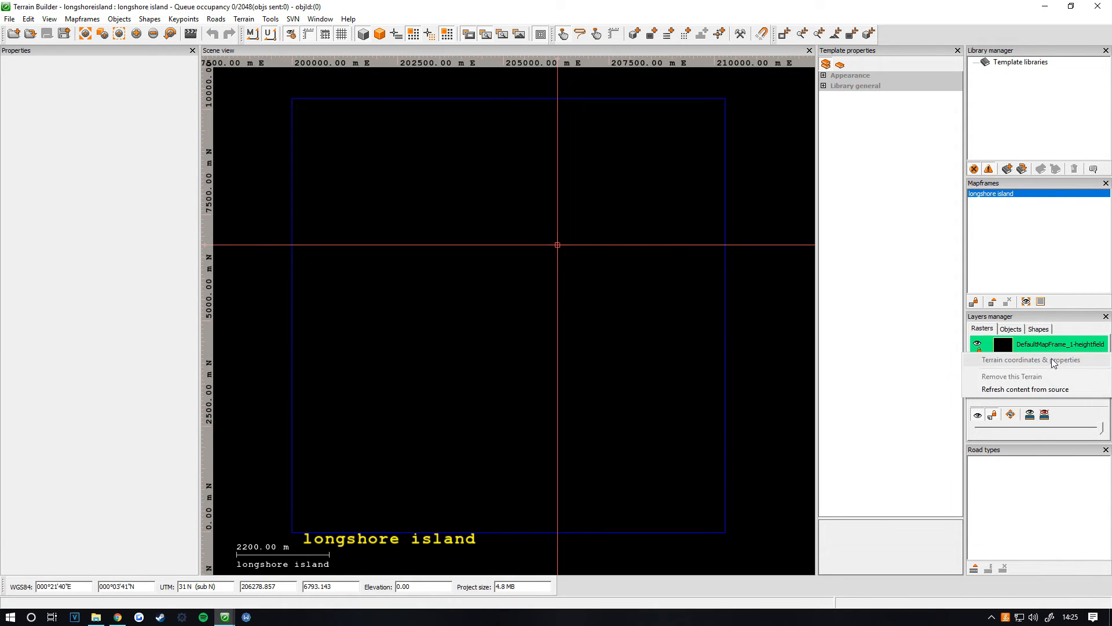
left_click(1060, 392)
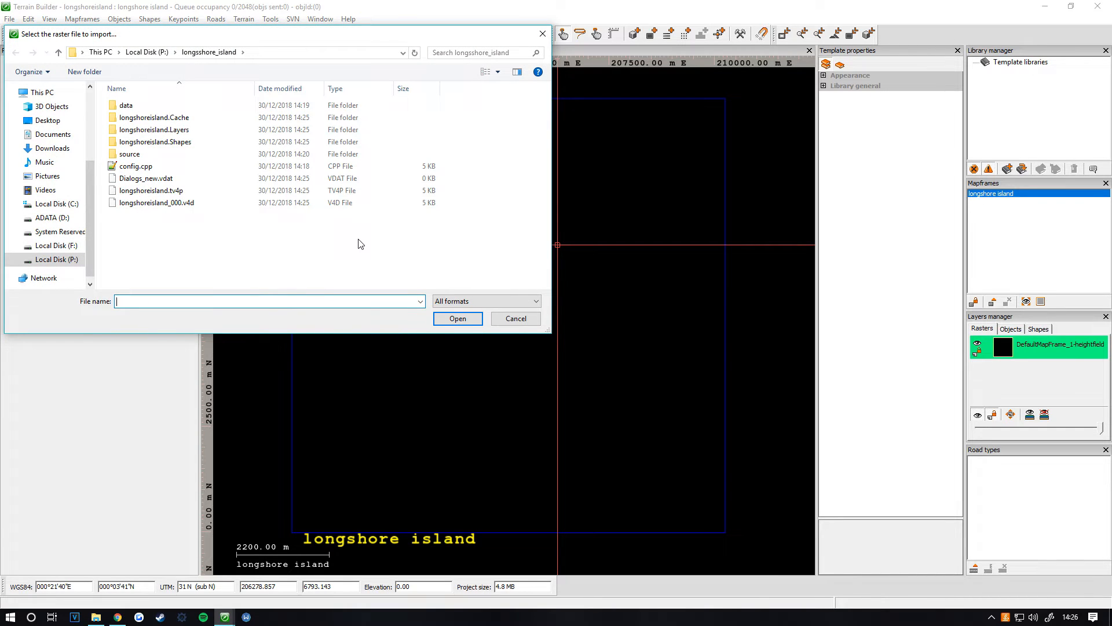
double_click(129, 154)
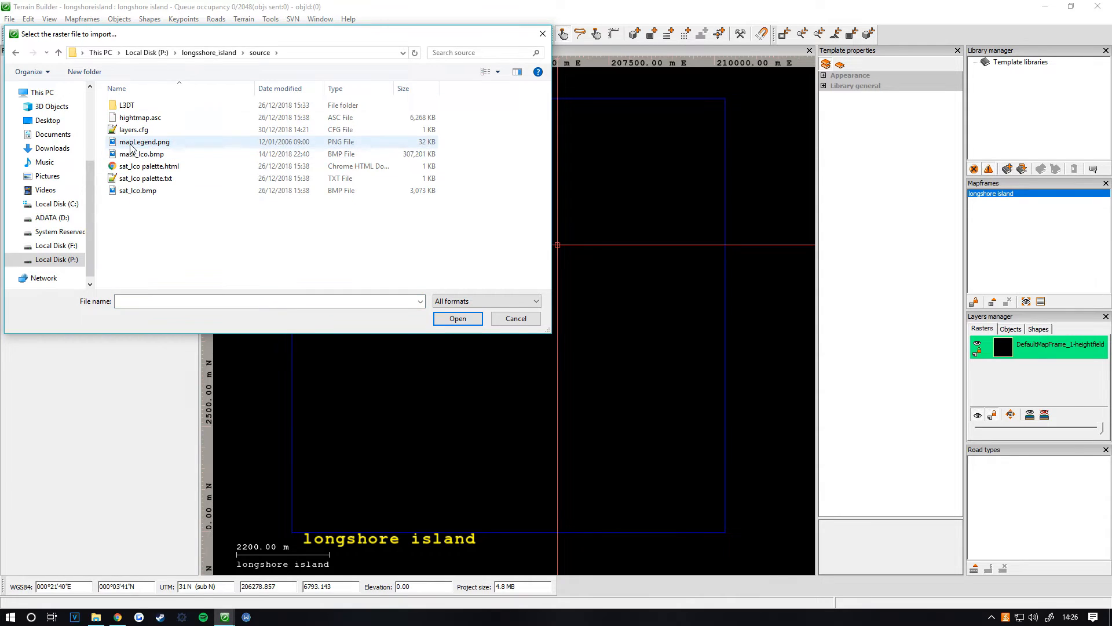
double_click(133, 118)
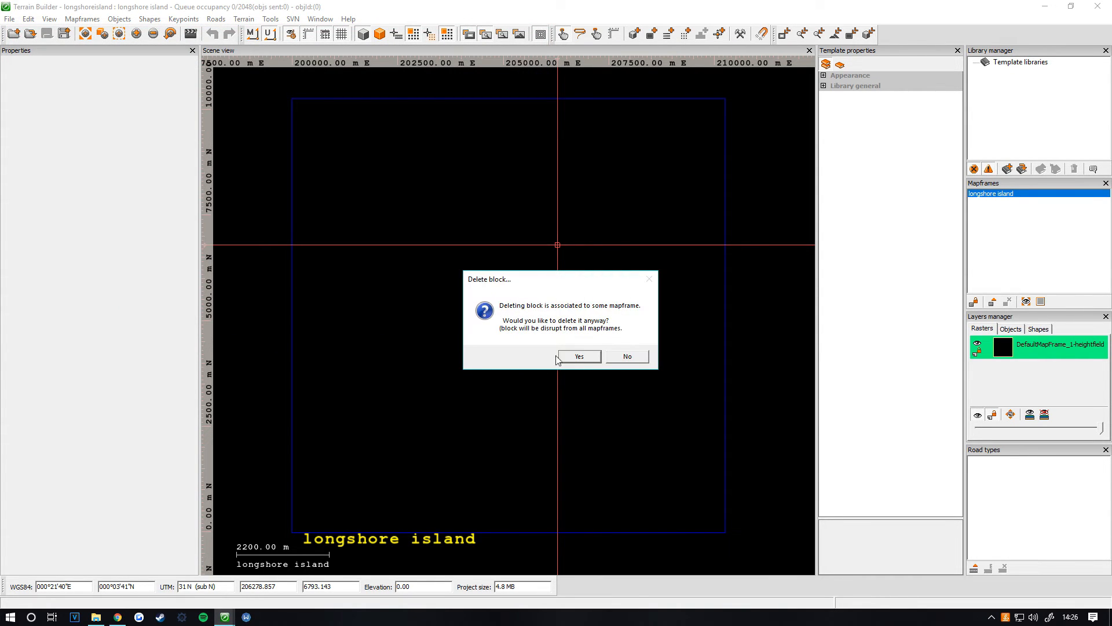
left_click(597, 356)
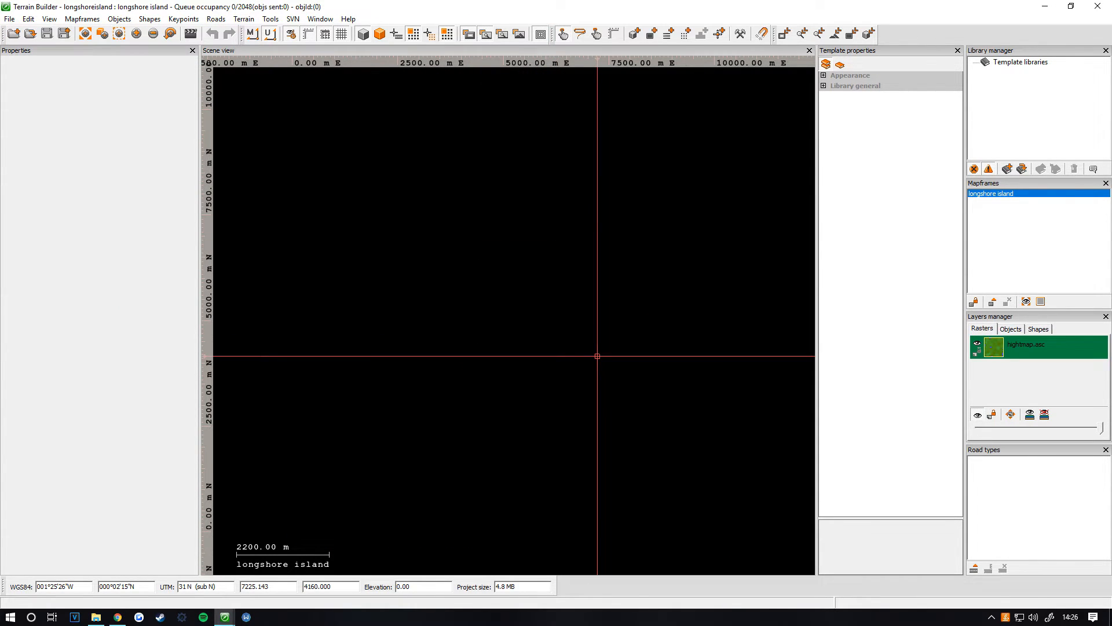
scroll(597, 356, "down", 10)
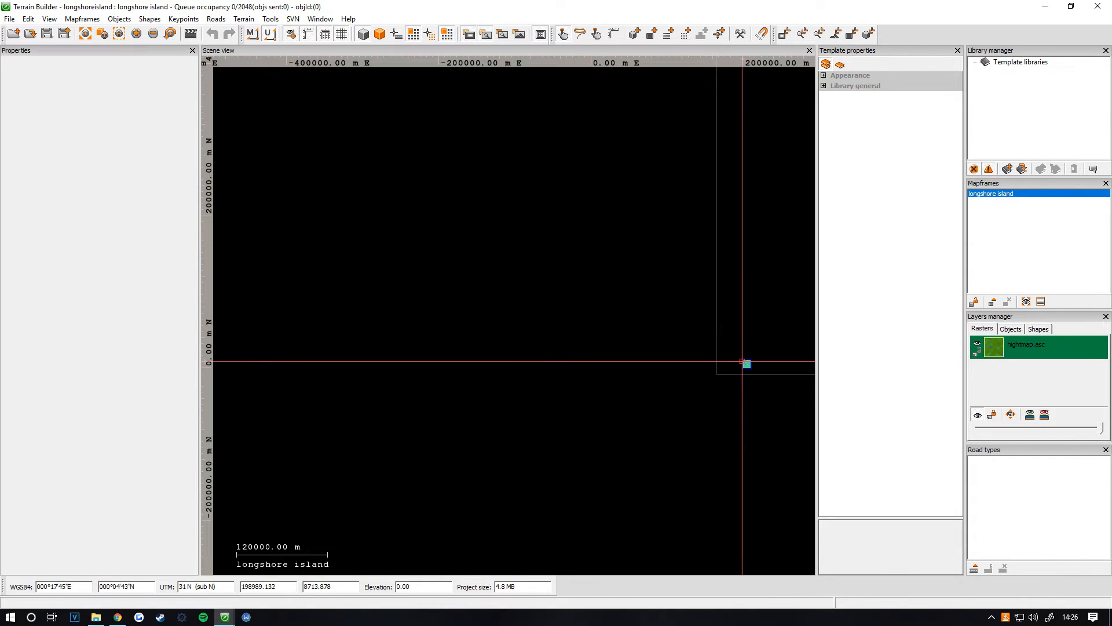
scroll(746, 365, "up", 8)
scroll(607, 353, "up", 5)
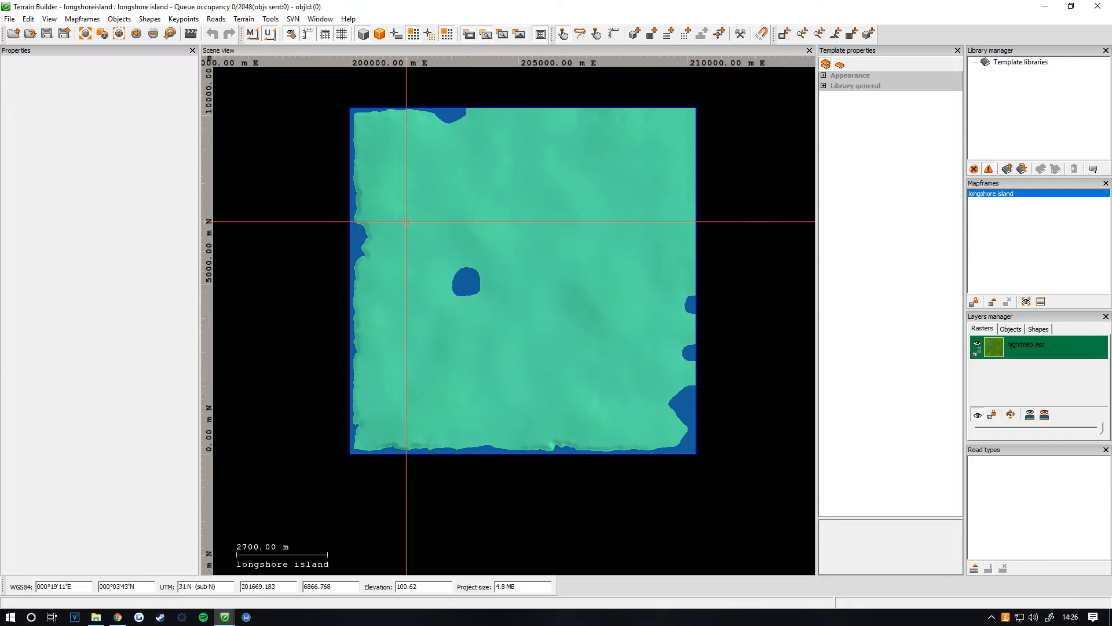
Import sat_lco.bmp from the source folder as a satellite image, accepting the projection at easting 200000 and northing 0
left_click(8, 19)
mouse_move(47, 128)
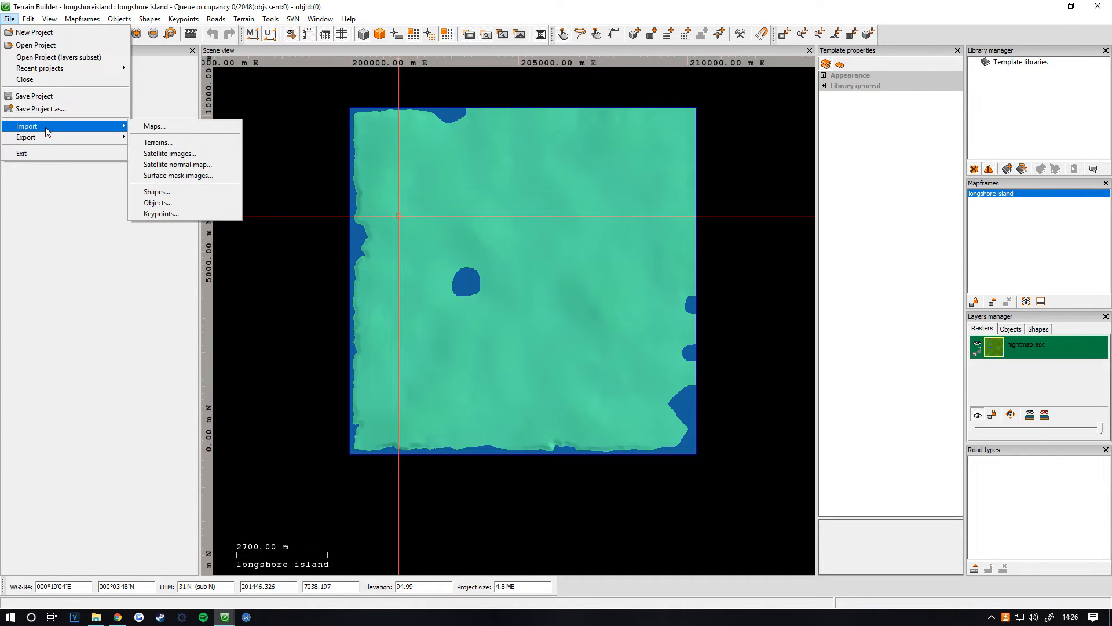
left_click(163, 153)
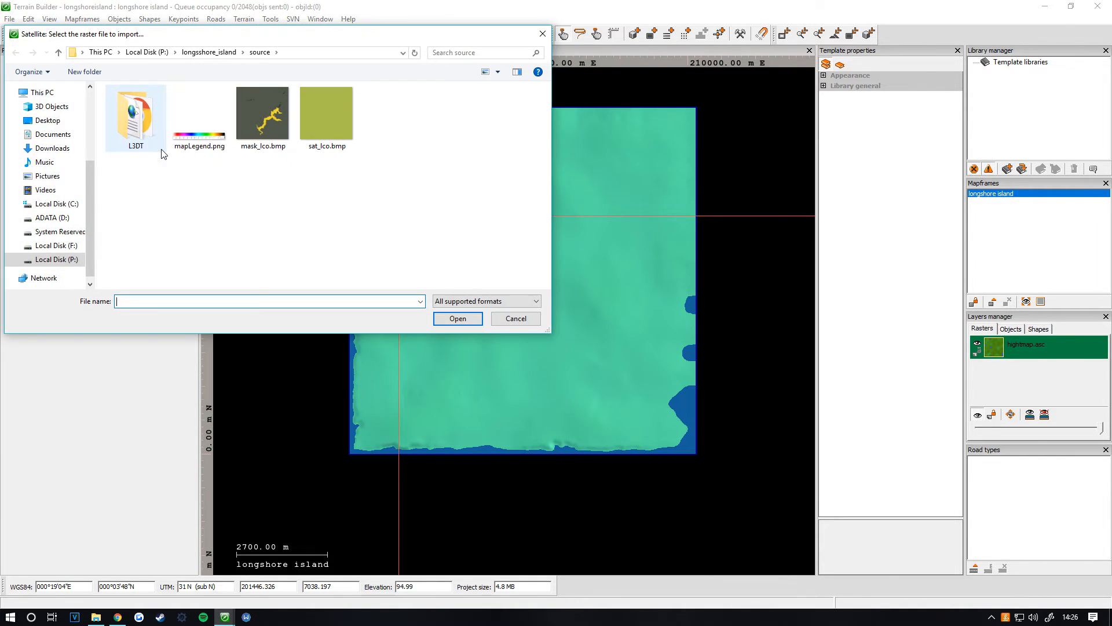
left_click(322, 127)
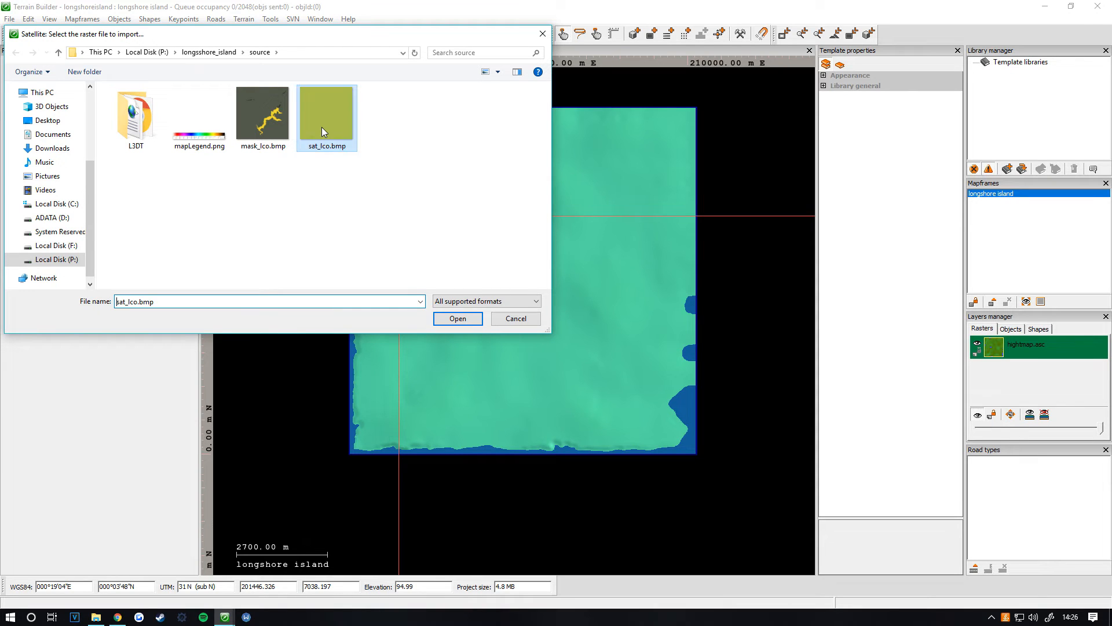
left_click(457, 320)
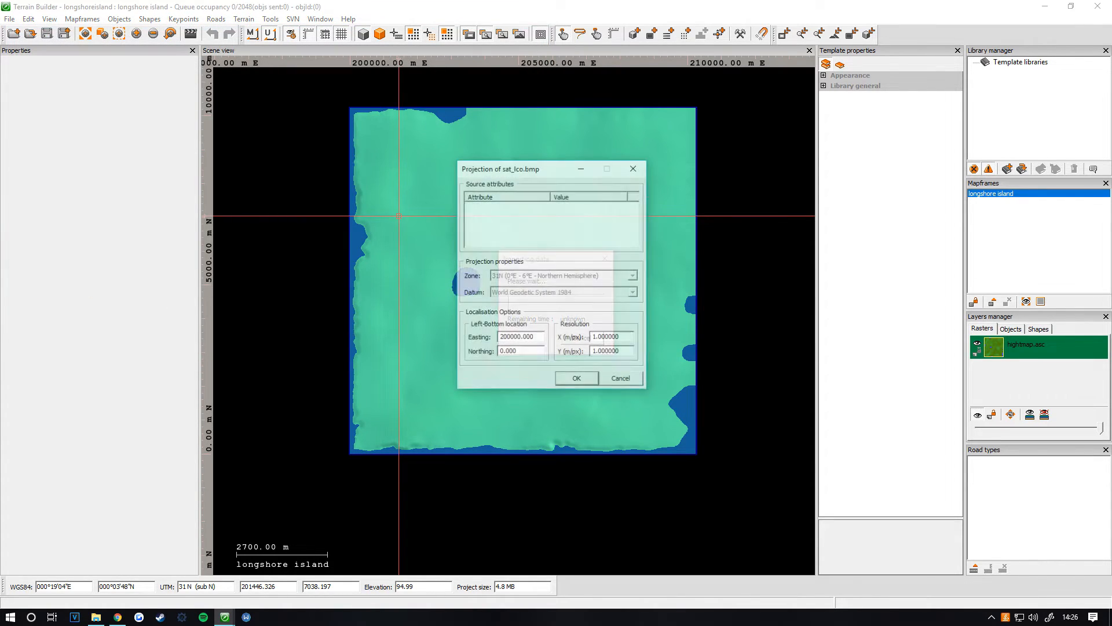
left_click(580, 383)
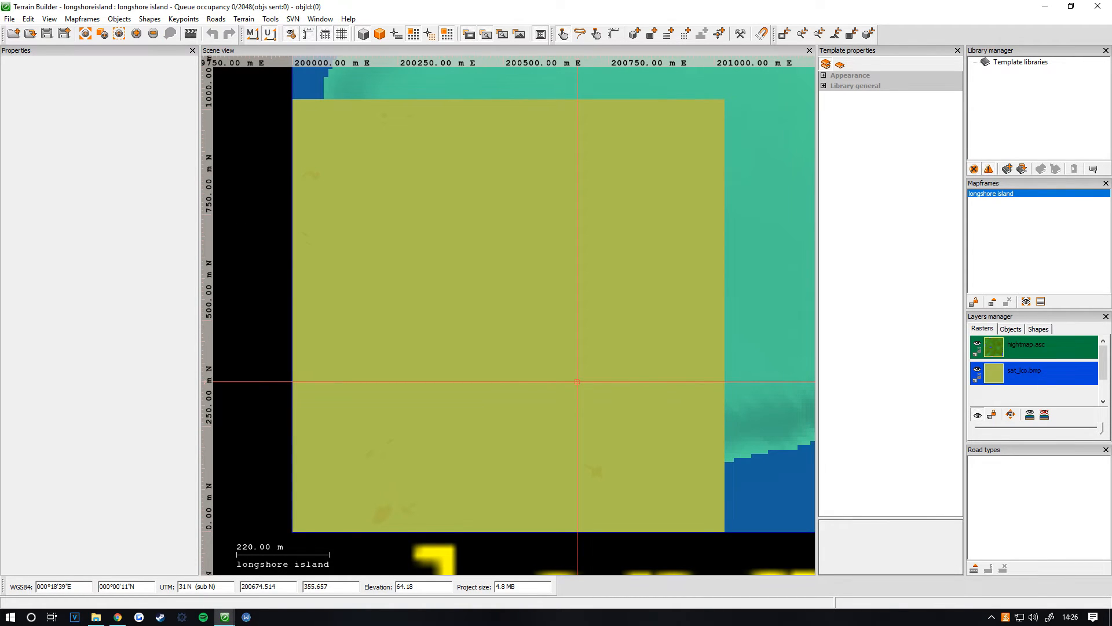
Set the width and height of the sat_lco.bmp raster to 10240 m each and save the project
scroll(577, 381, "down", 5)
right_click(1047, 374)
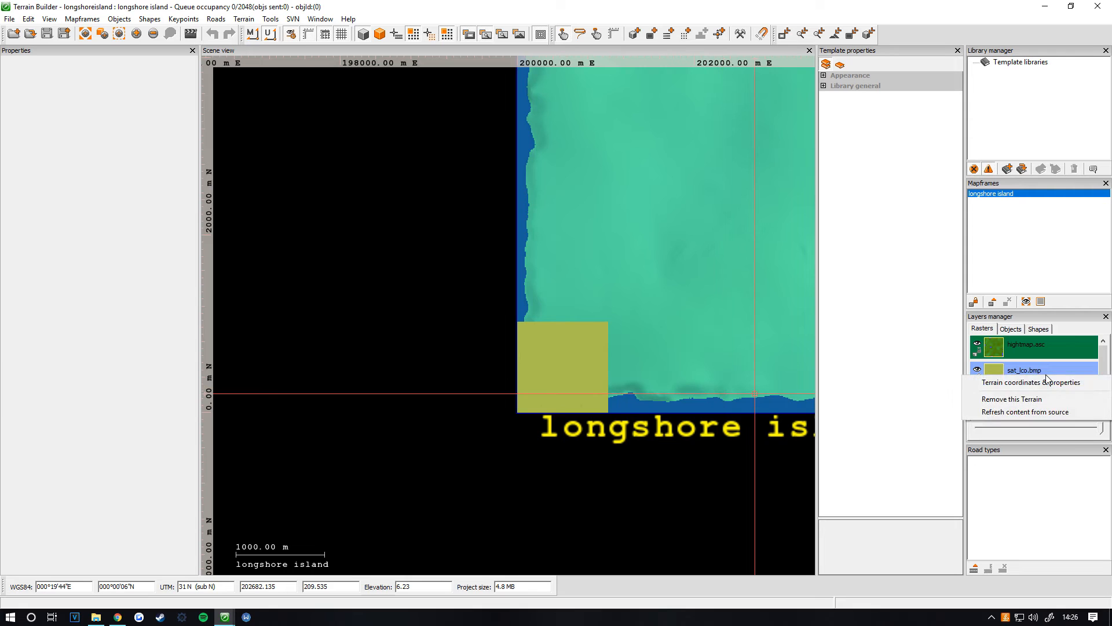
left_click(1048, 384)
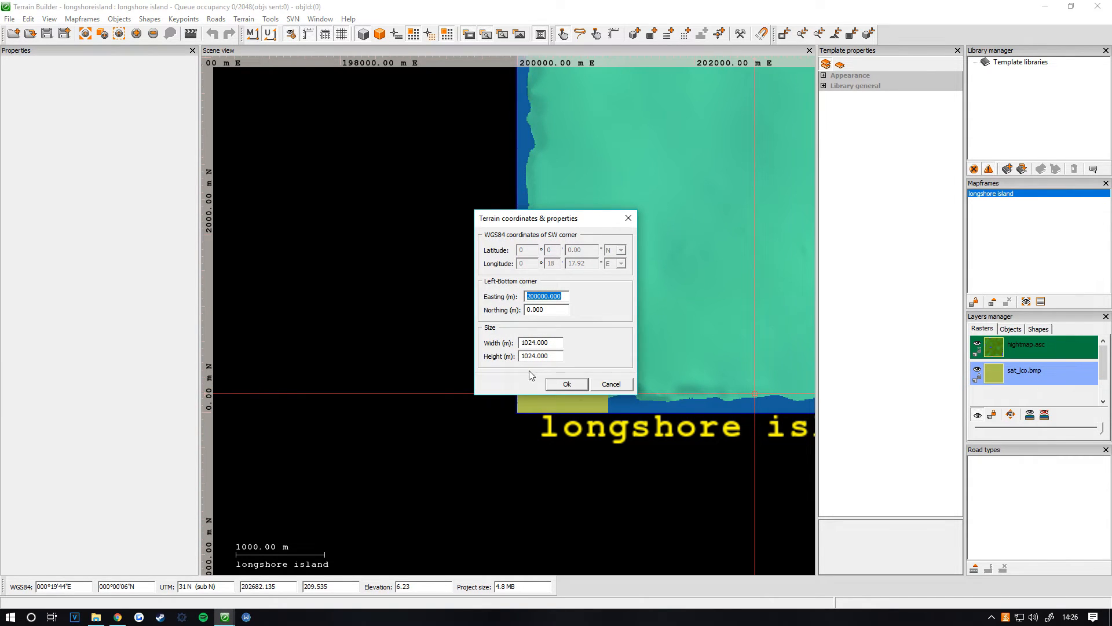
left_click(537, 342)
type("0")
left_click(537, 356)
type("0")
left_click(557, 384)
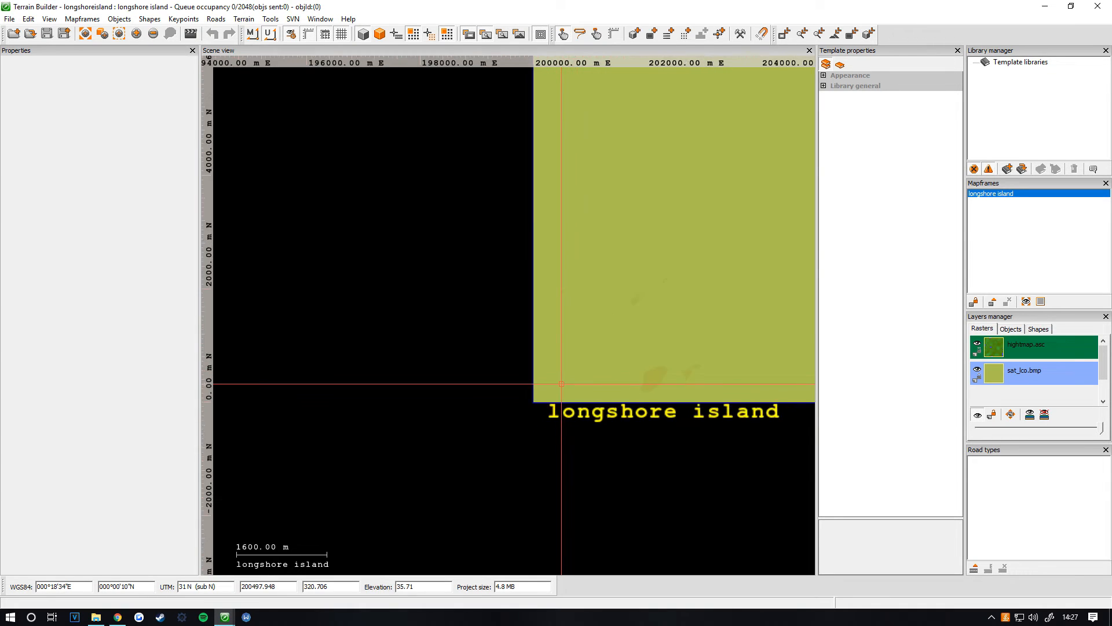
middle_click_drag(621, 348, 500, 418)
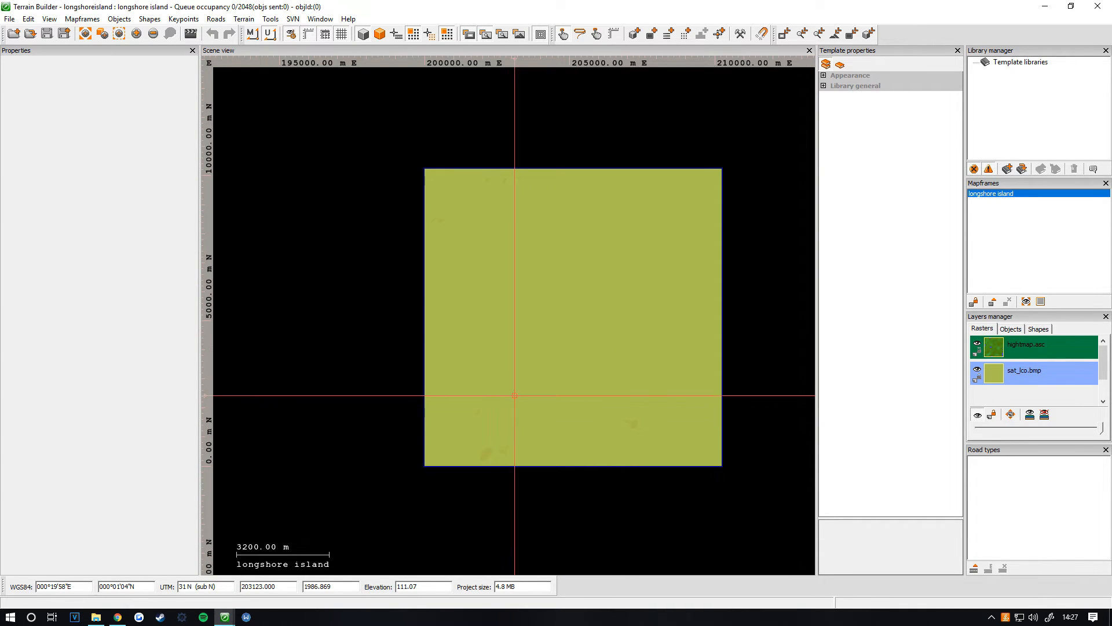
left_click(46, 33)
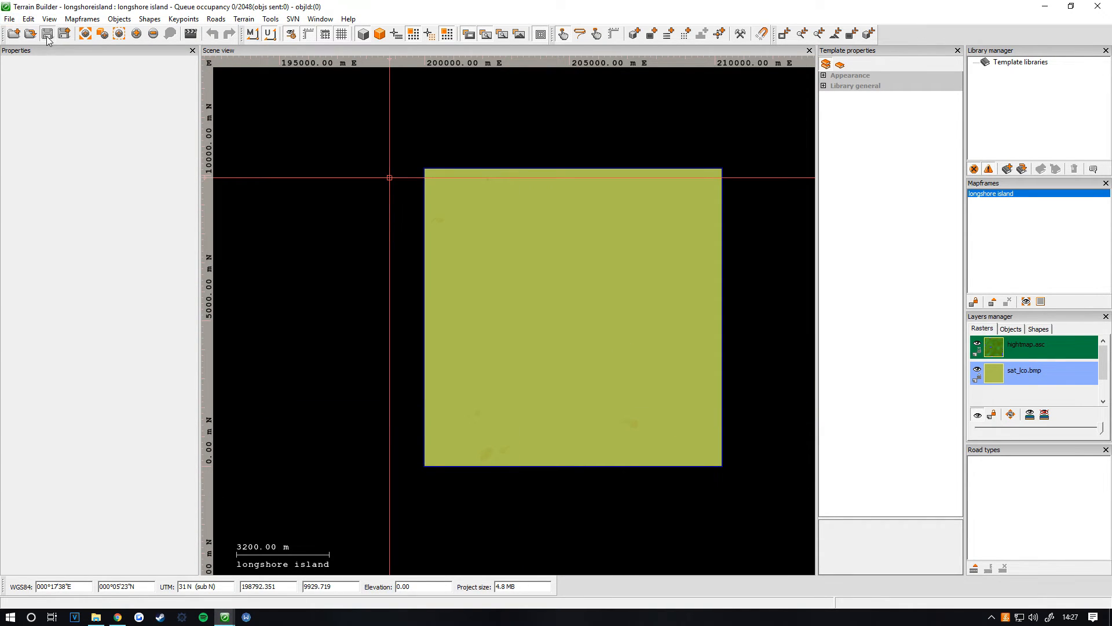
Import mask_lco.bmp as a surface mask image, accepting the projection at easting 200000, northing 0 and resolution 1 m/px
left_click(10, 19)
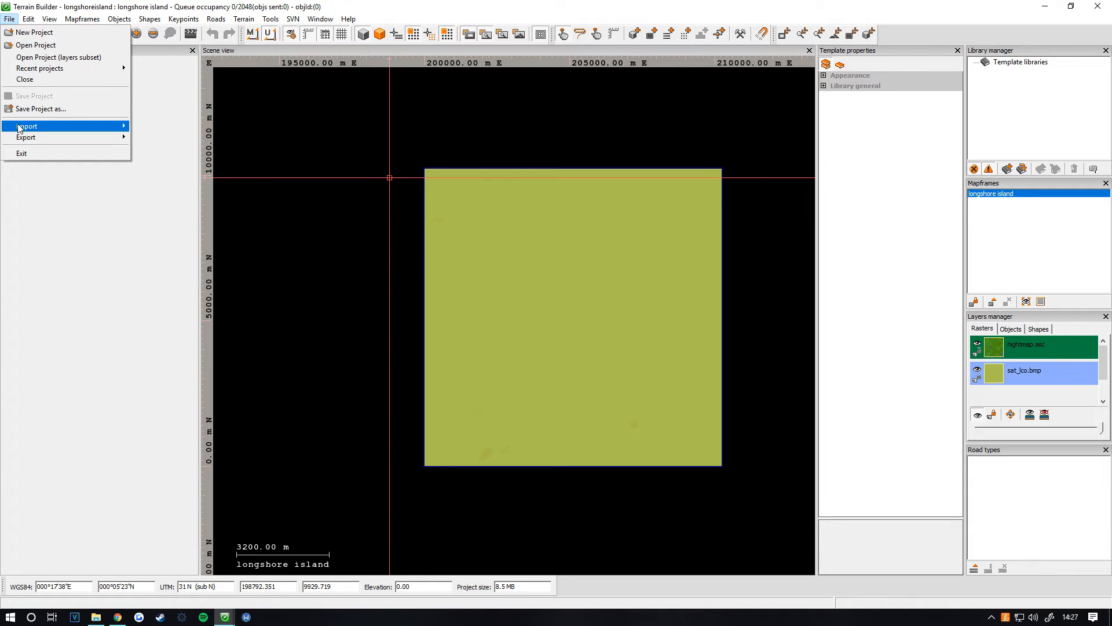
mouse_move(22, 128)
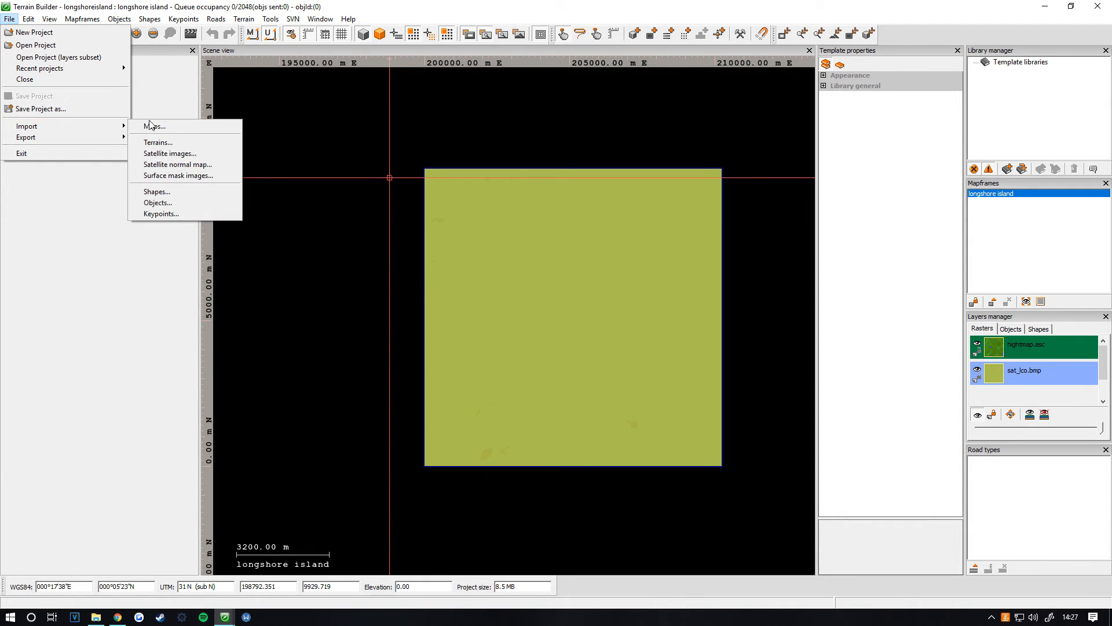
left_click(183, 175)
double_click(263, 113)
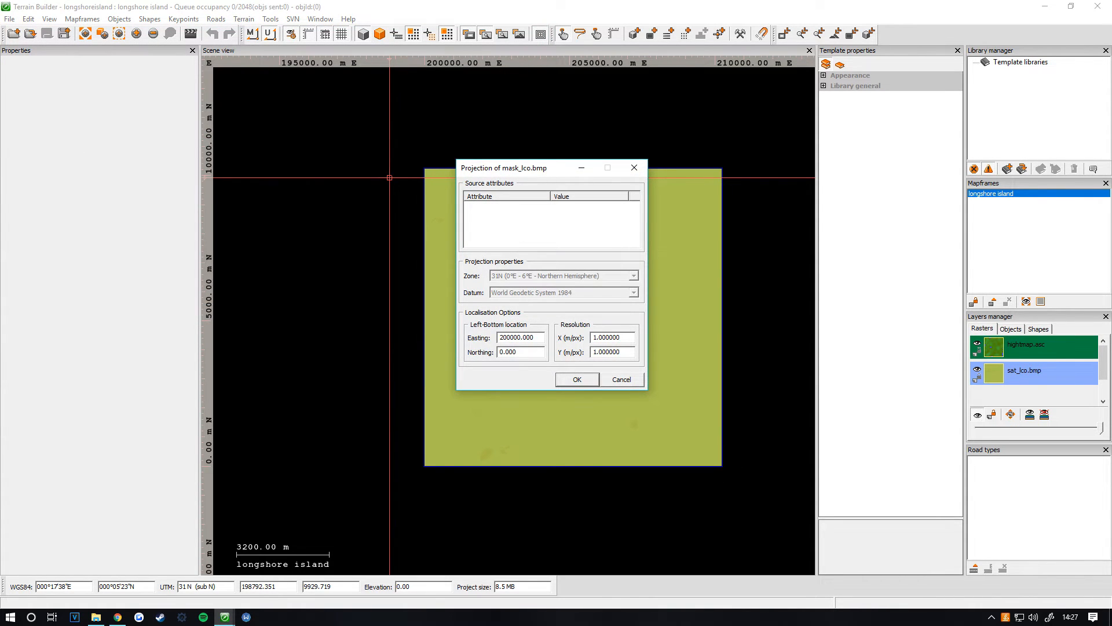
left_click(562, 378)
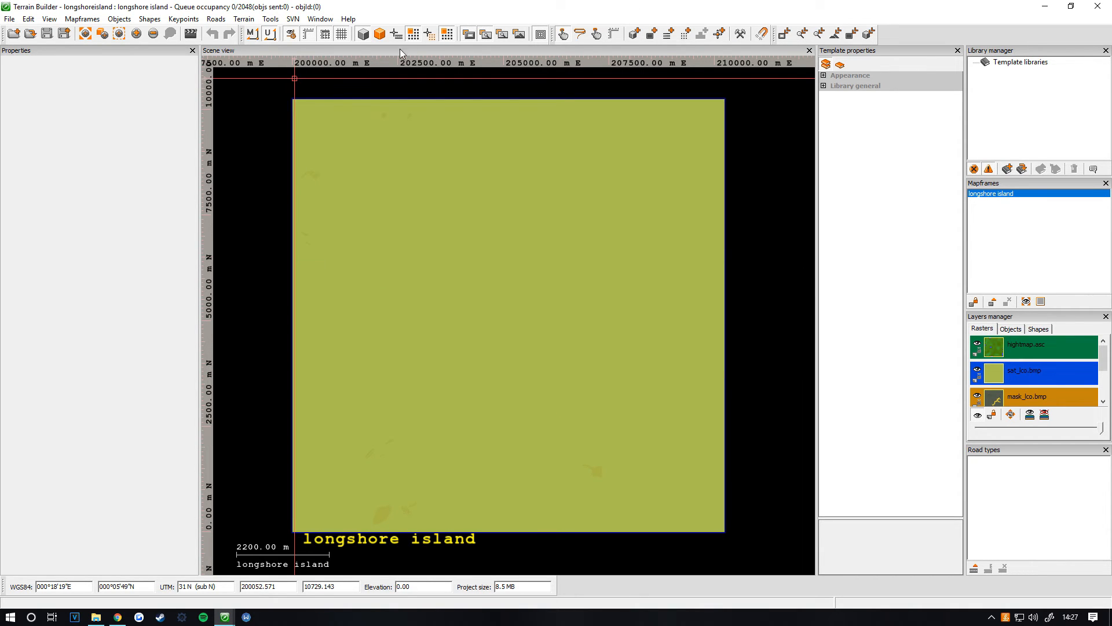
Hide the satellite imagery and display the surface mask in the scene view to inspect its coverage
left_click(485, 35)
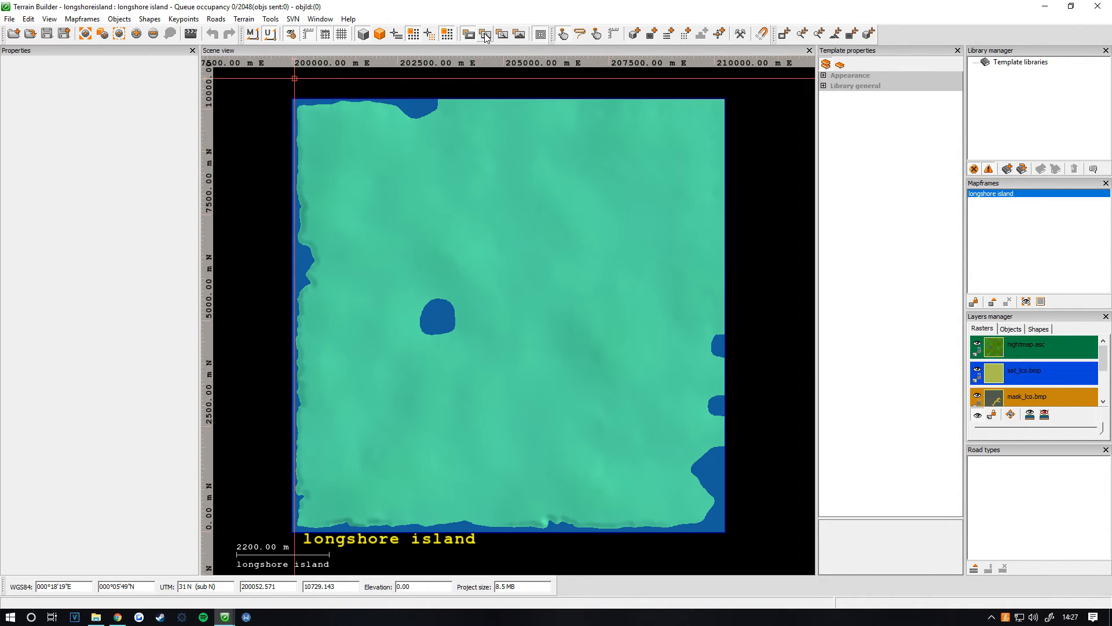
left_click(520, 36)
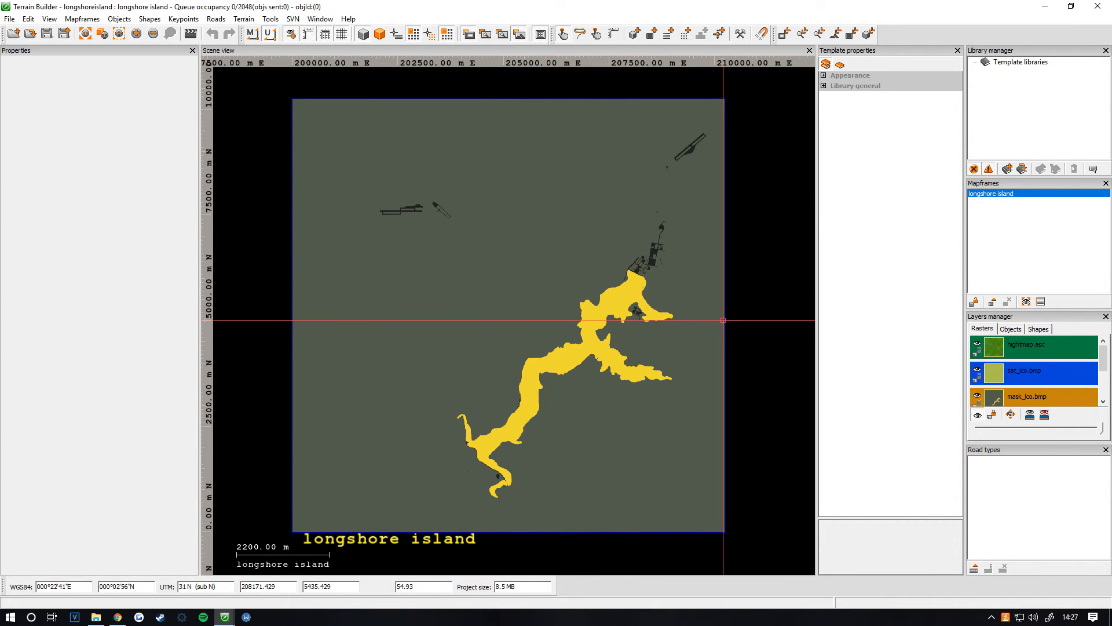
scroll(546, 318, "up", 5)
scroll(541, 305, "down", 6)
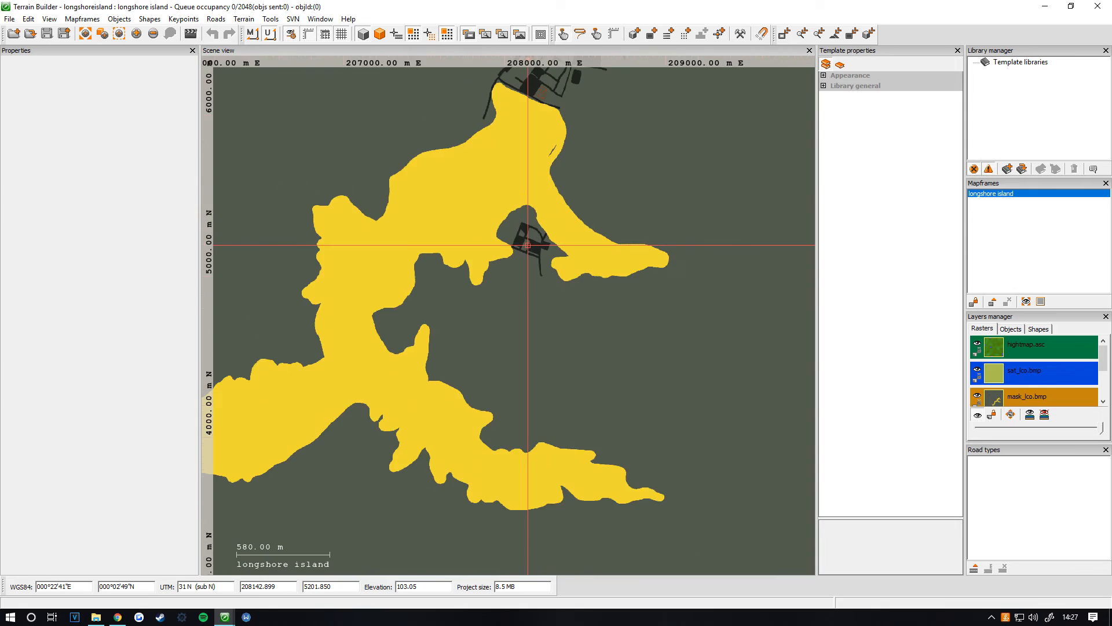
middle_click_drag(528, 245, 557, 273)
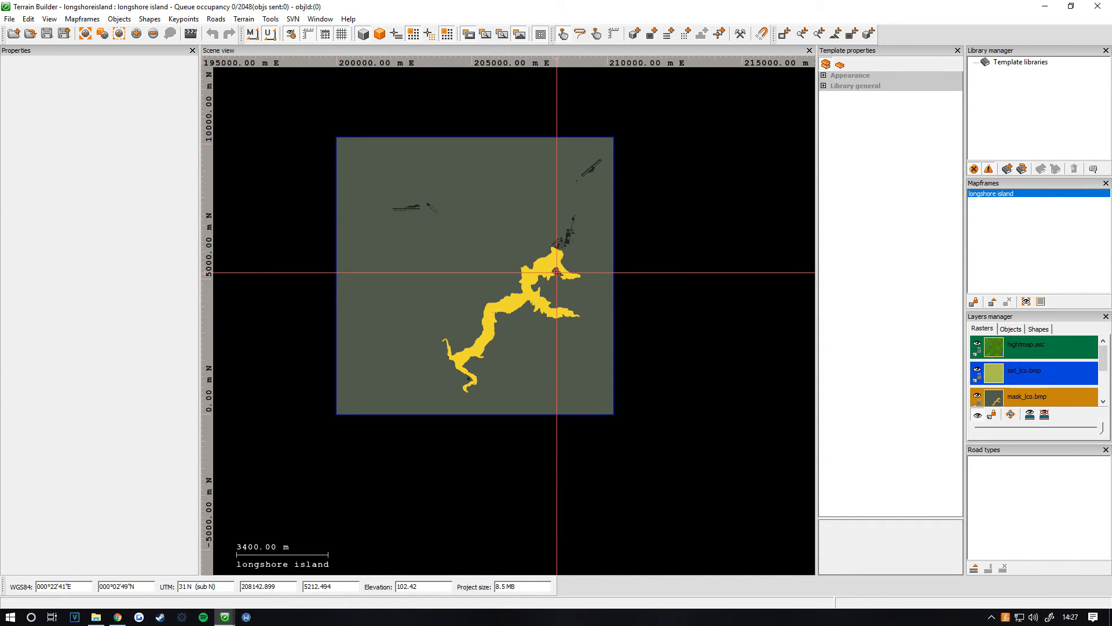
Rebuild the terrain in the longshore island mapframe properties, accept them and save the project
right_click(979, 192)
left_click(1015, 216)
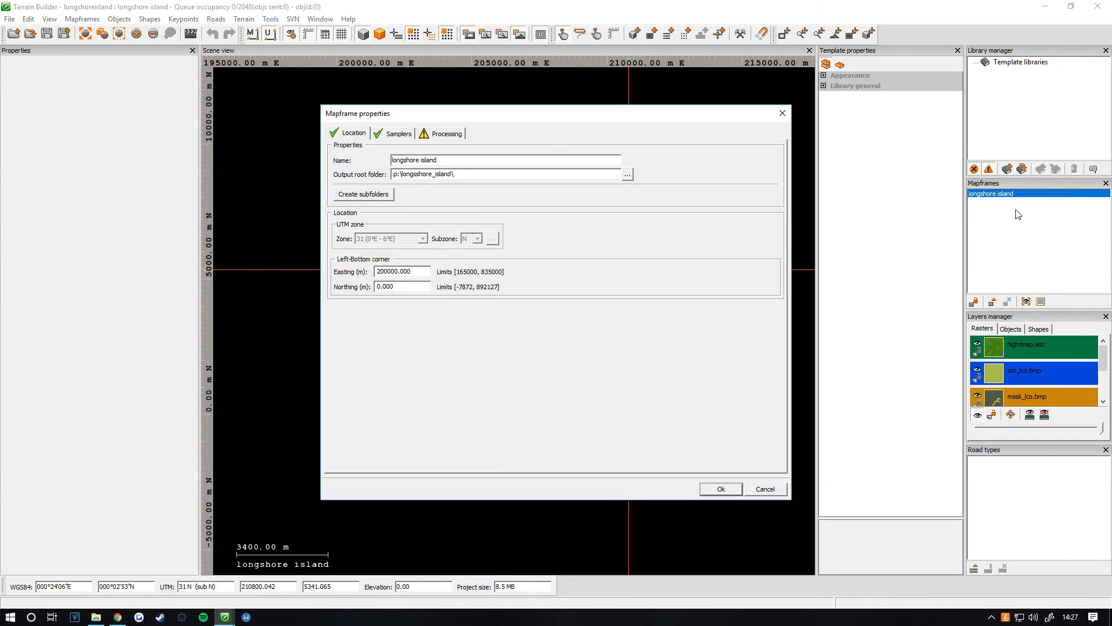
left_click(432, 137)
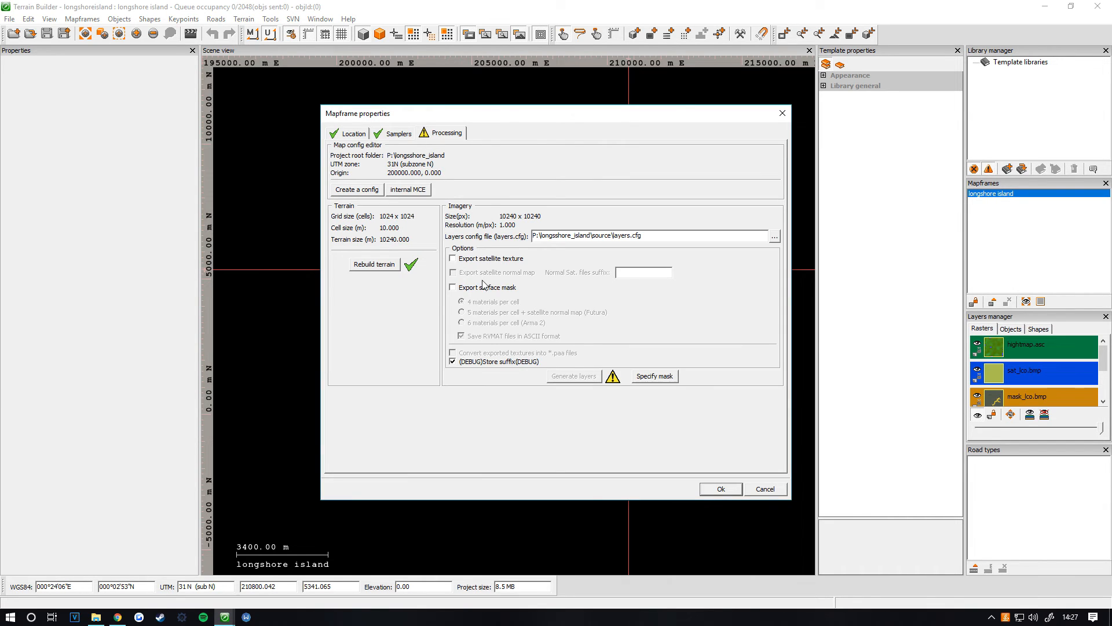
left_click(371, 264)
left_click(597, 352)
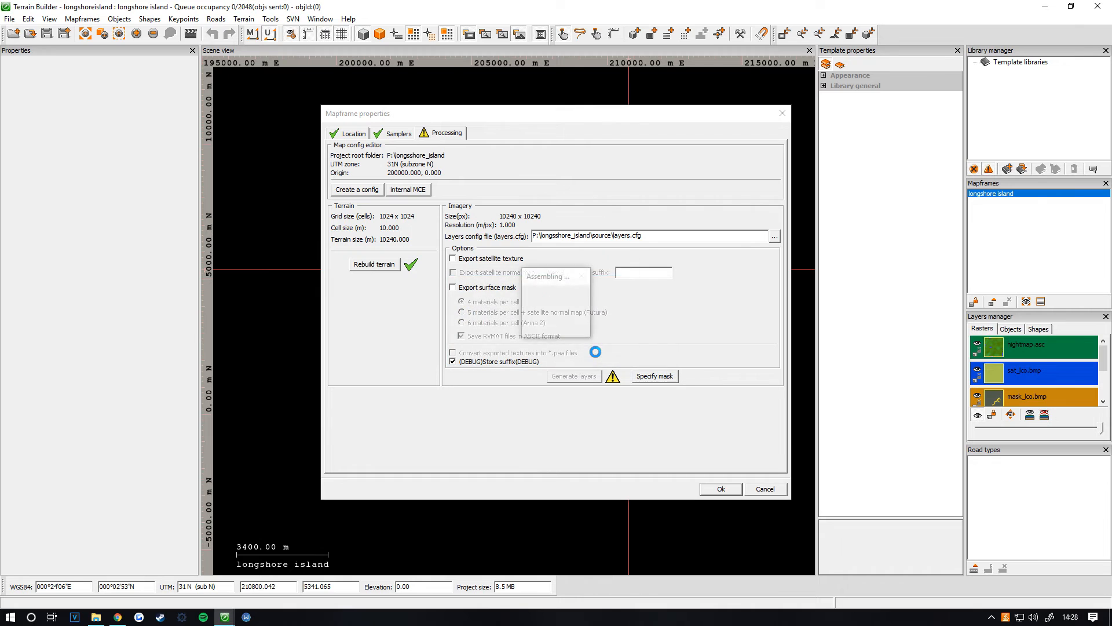
left_click(721, 489)
left_click(46, 33)
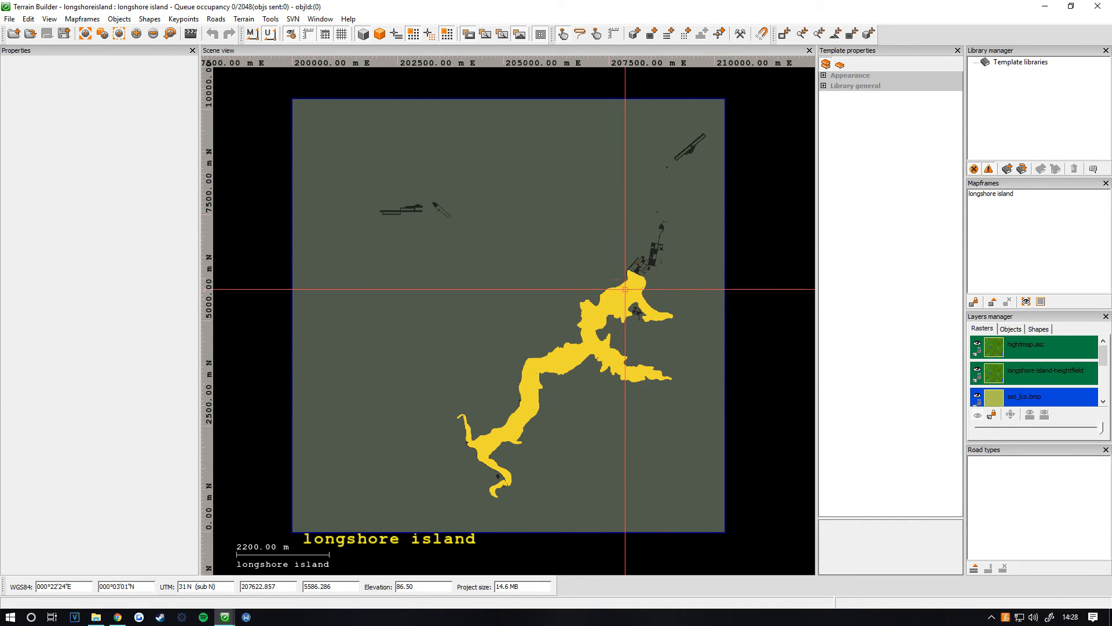
Hide the surface mask in the scene view and review the raster layer list
left_click(519, 34)
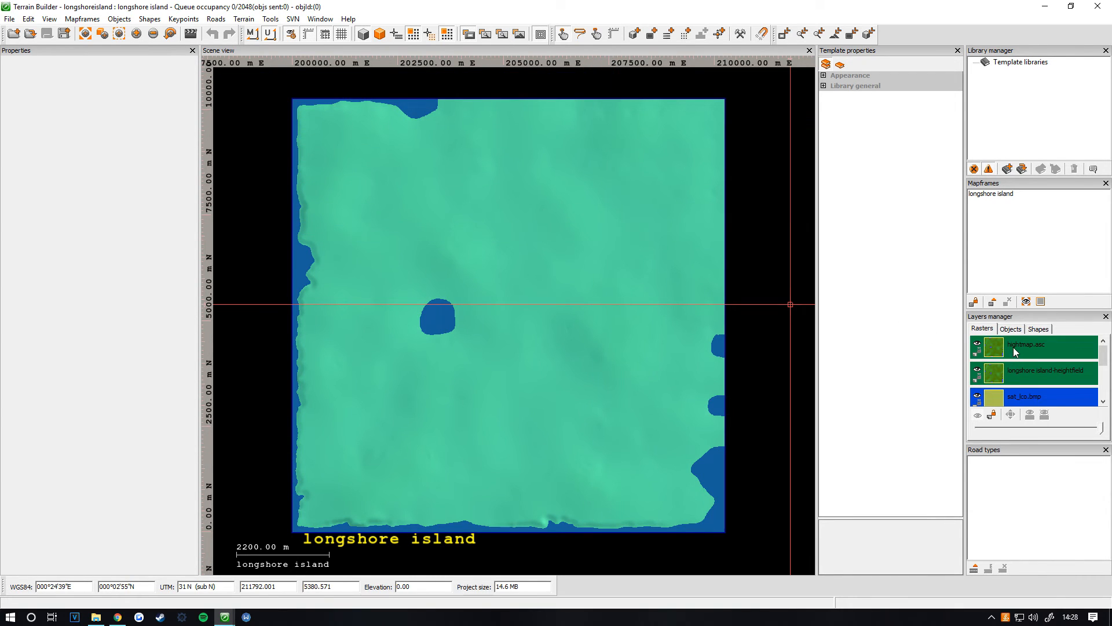
left_click_drag(1103, 359, 1104, 375)
Begin a new template library built from a directory with subdirectories included, and give it an orange fill color
right_click(1024, 64)
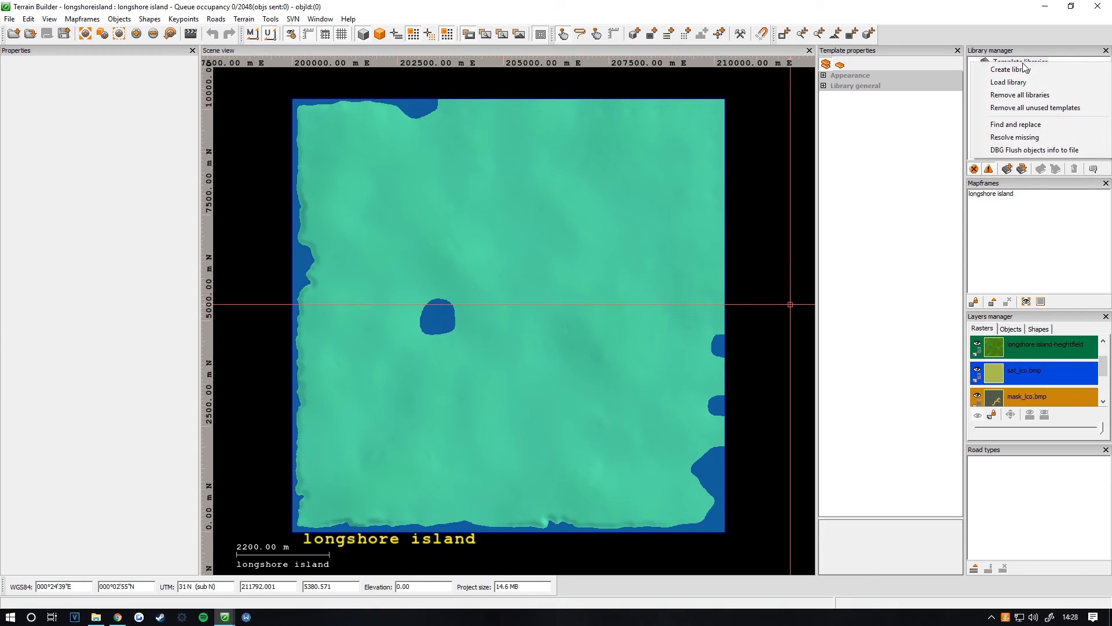
left_click(1028, 71)
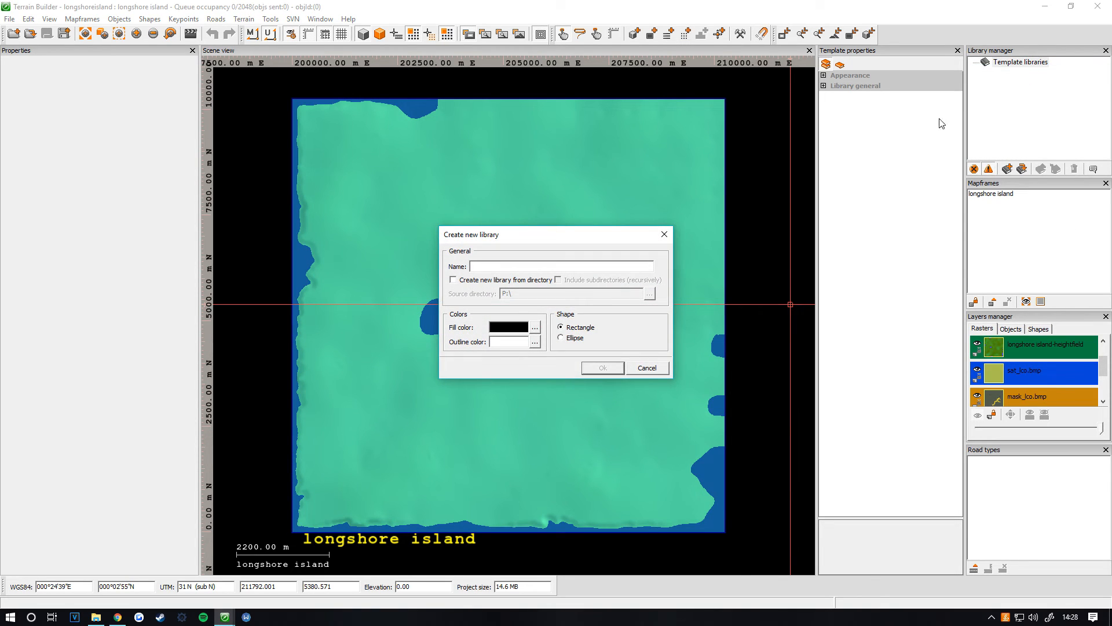
left_click(545, 284)
left_click(595, 282)
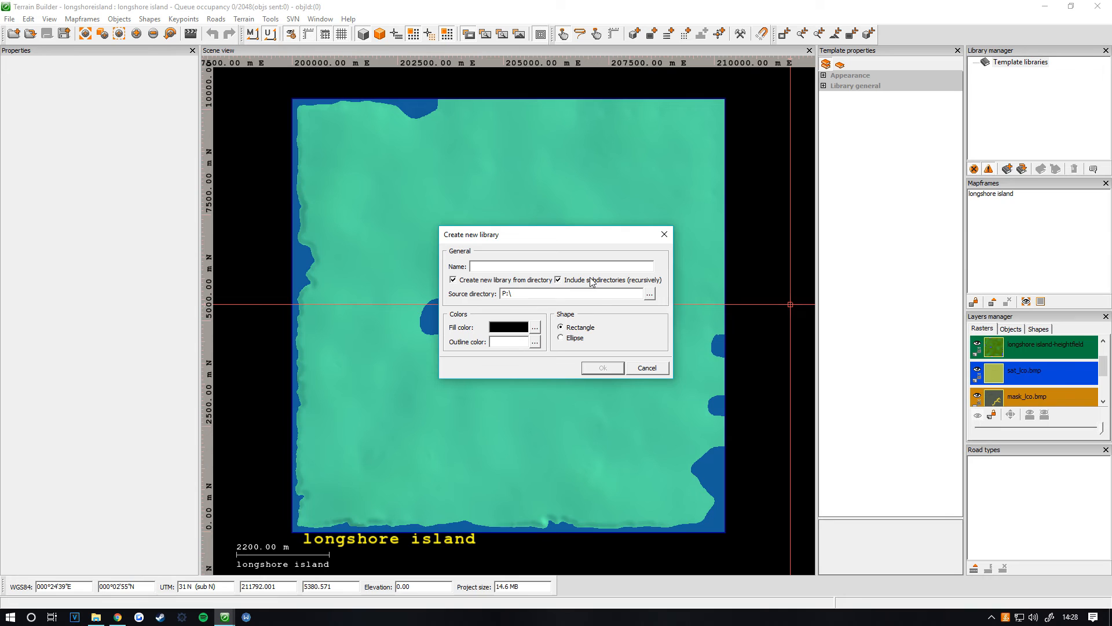
left_click(534, 328)
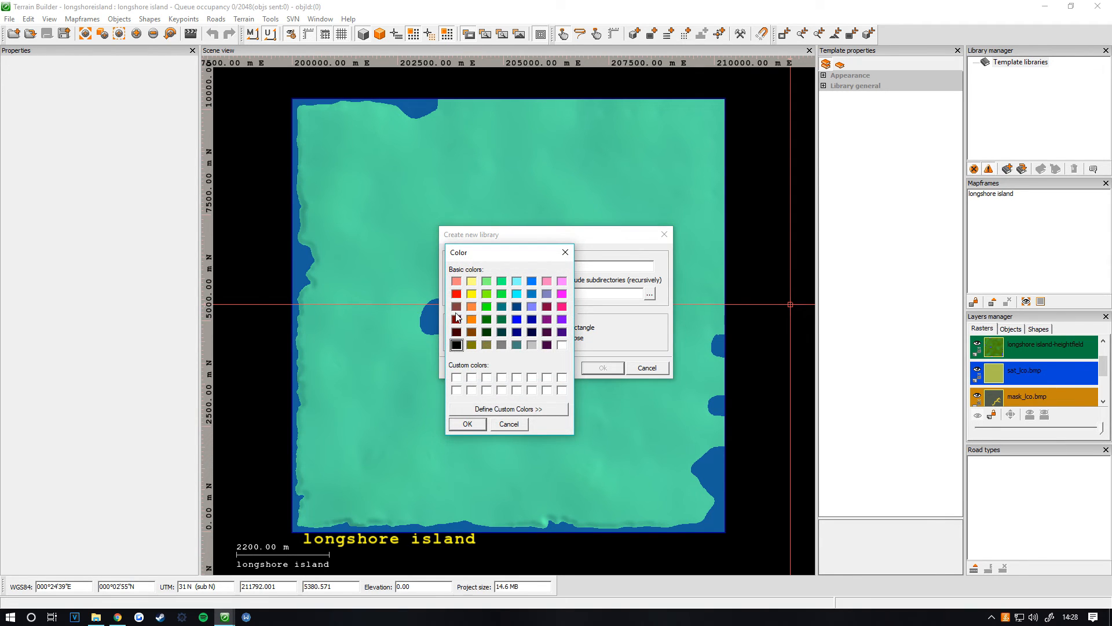
left_click(473, 305)
left_click(459, 424)
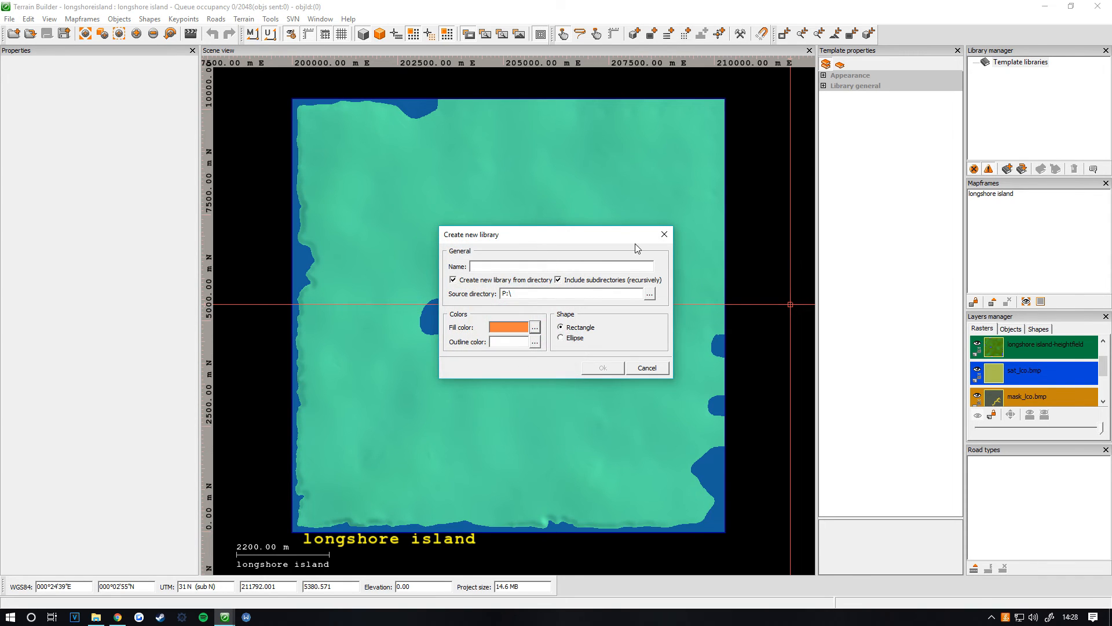
Choose the P:\DZ folder as the library's source directory and create the library
left_click(650, 295)
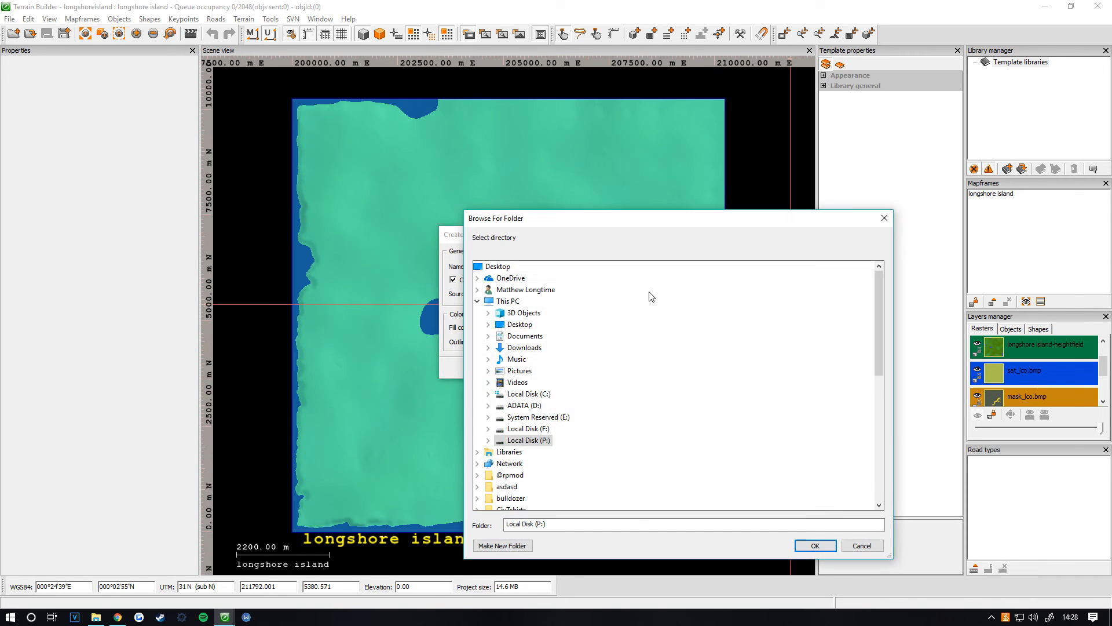
double_click(531, 443)
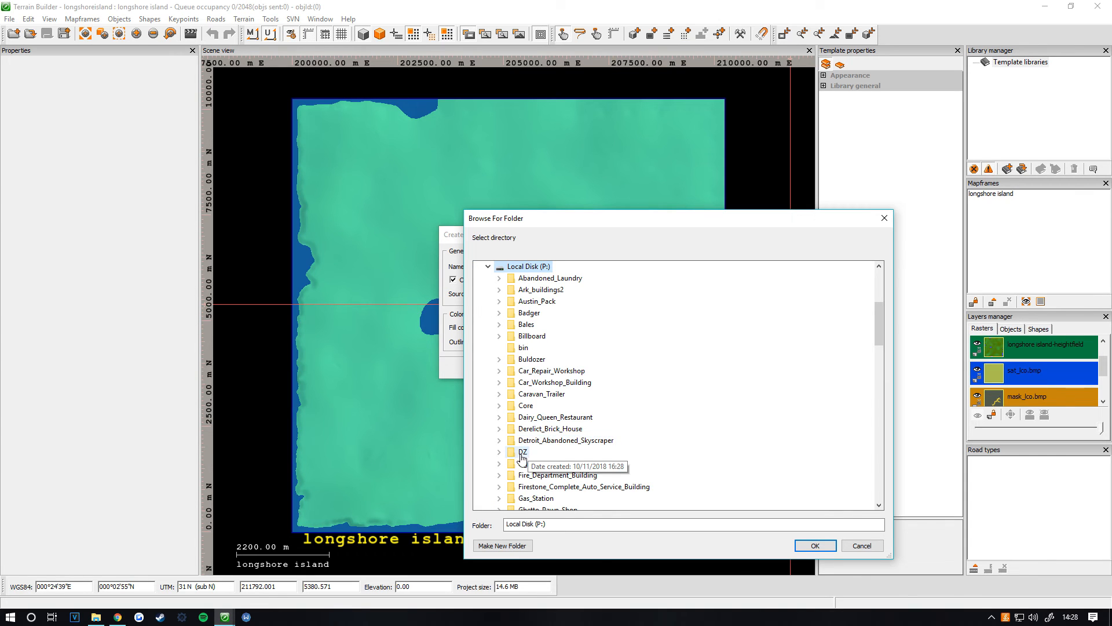
double_click(523, 461)
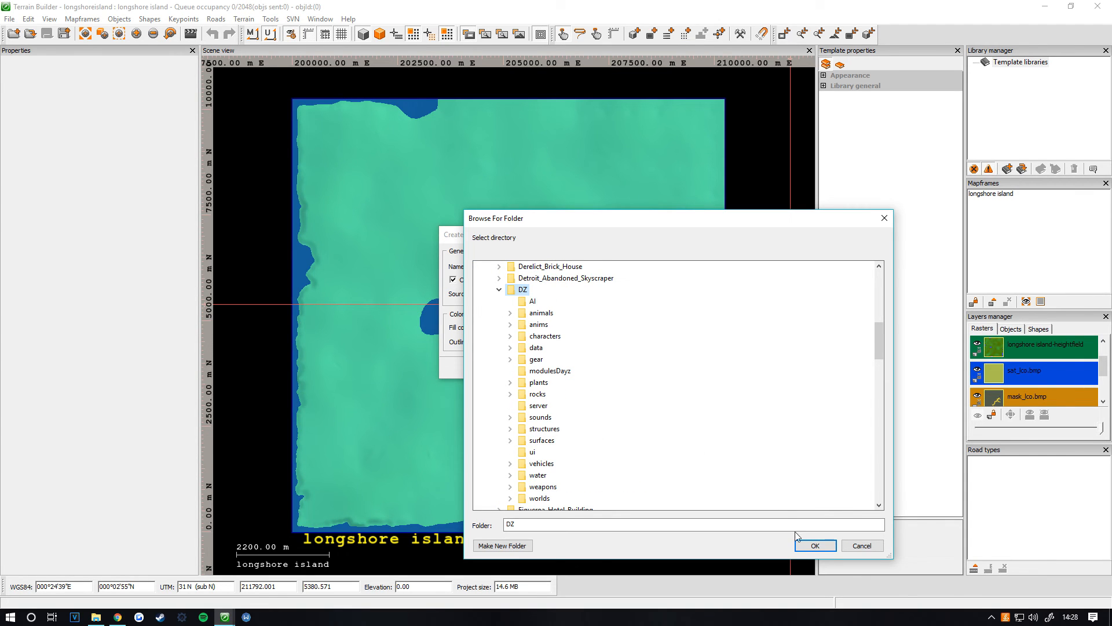
left_click(816, 546)
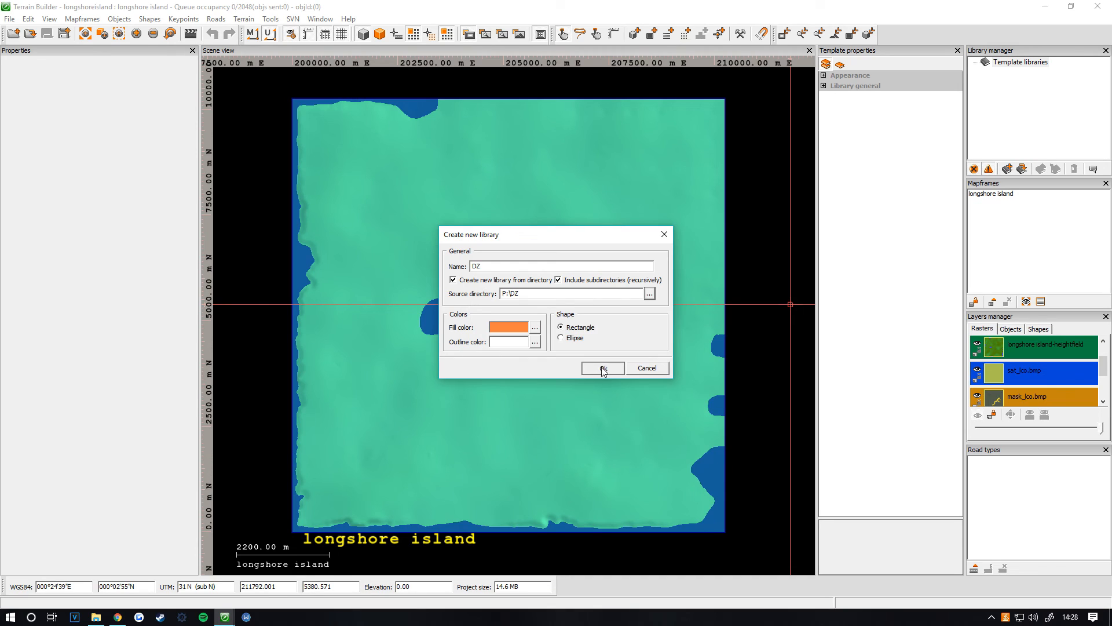
left_click(603, 370)
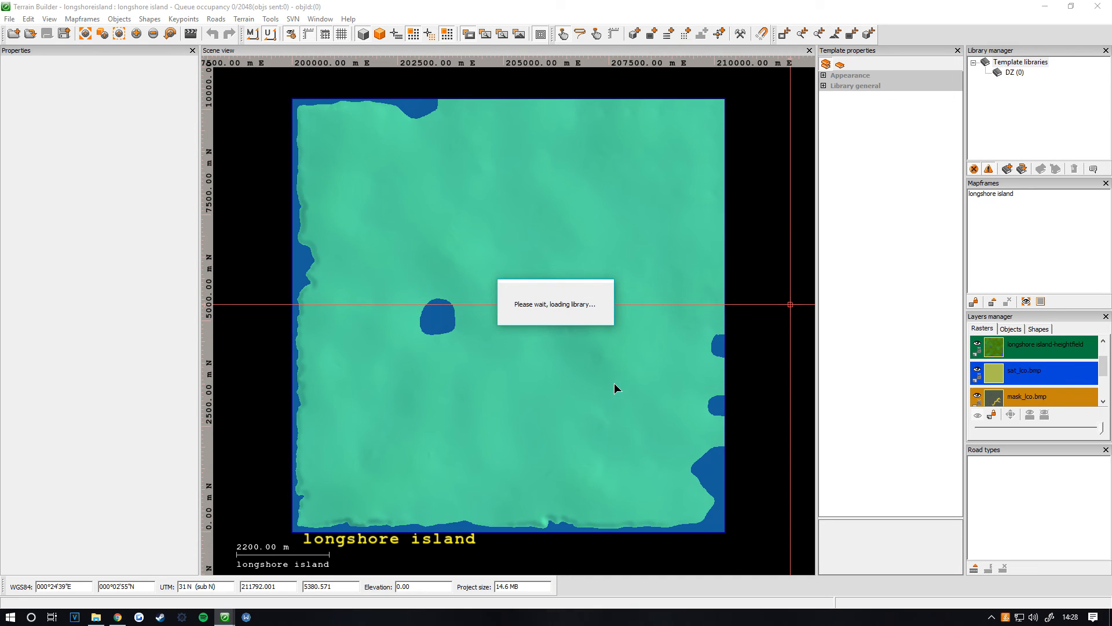